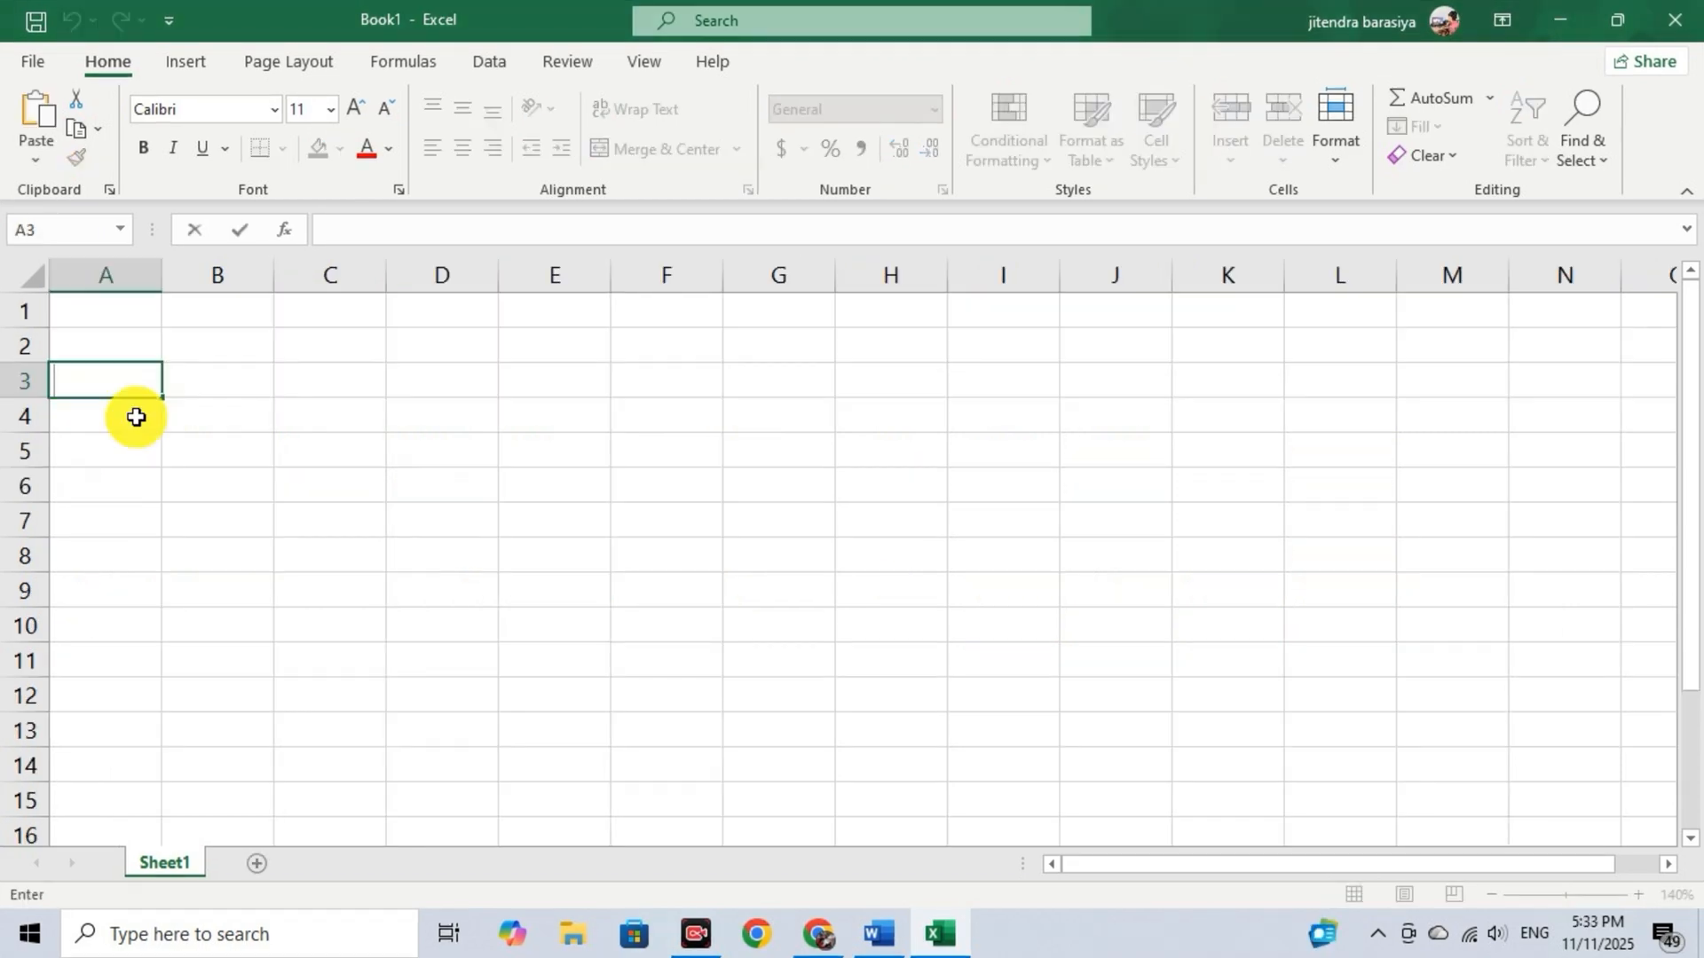
Enter the headers "s.no", "client name", "loan type" and "loan amount" in cells A3 to D3.
{"action": "type", "text": "s.no"}
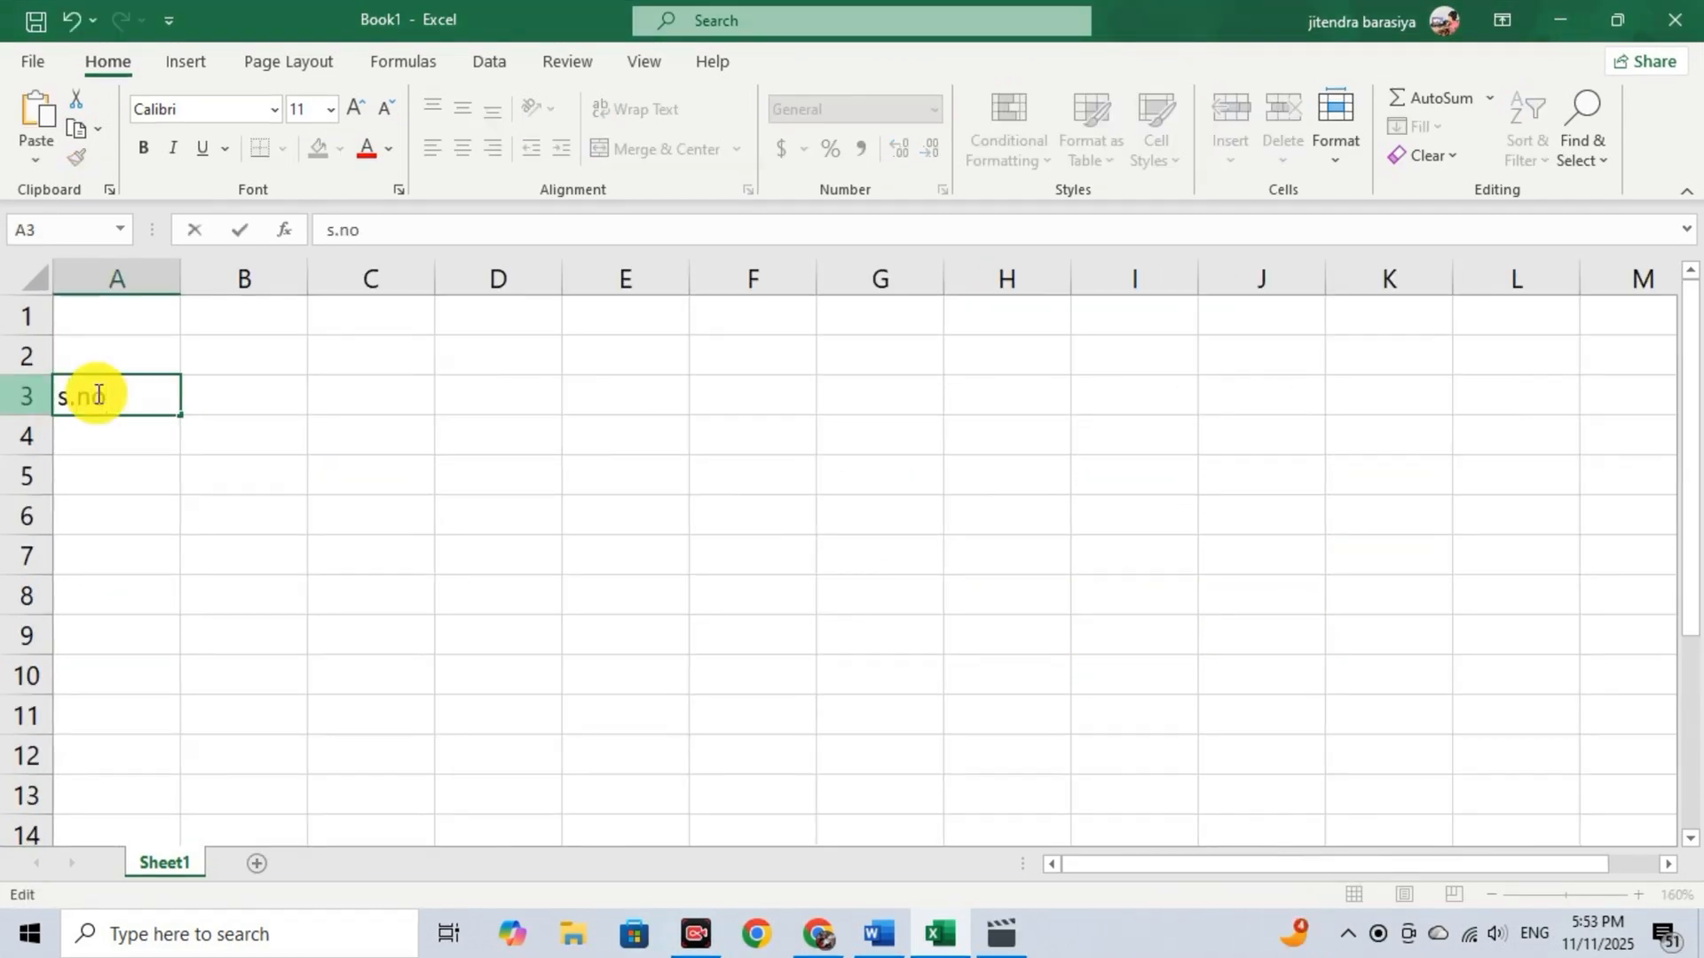
{"action": "key", "text": "Tab"}
{"action": "type", "text": "client name"}
{"action": "key", "text": "Tab"}
{"action": "type", "text": "loan type"}
{"action": "key", "text": "Tab"}
{"action": "type", "text": "loan amount"}
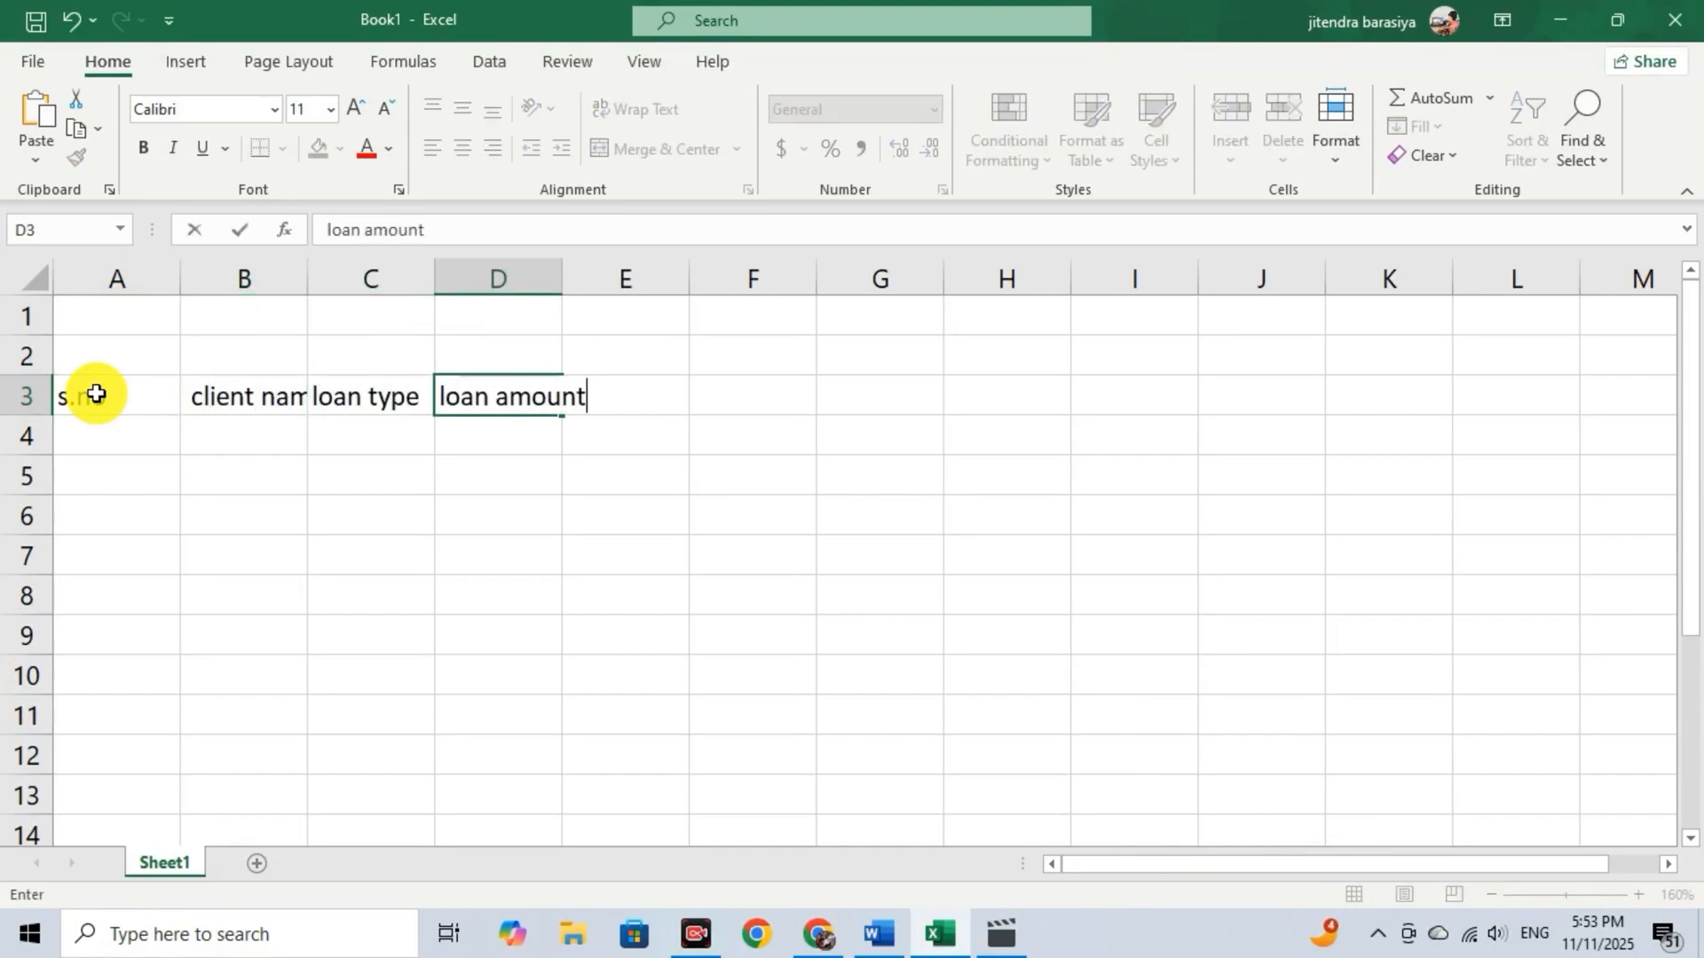
{"action": "key", "text": "Tab"}
Enter the headers "rate of interest", "duration", "EMI", "totel amount" and "interest" in cells E3 to I3.
{"action": "type", "text": "rate of interest"}
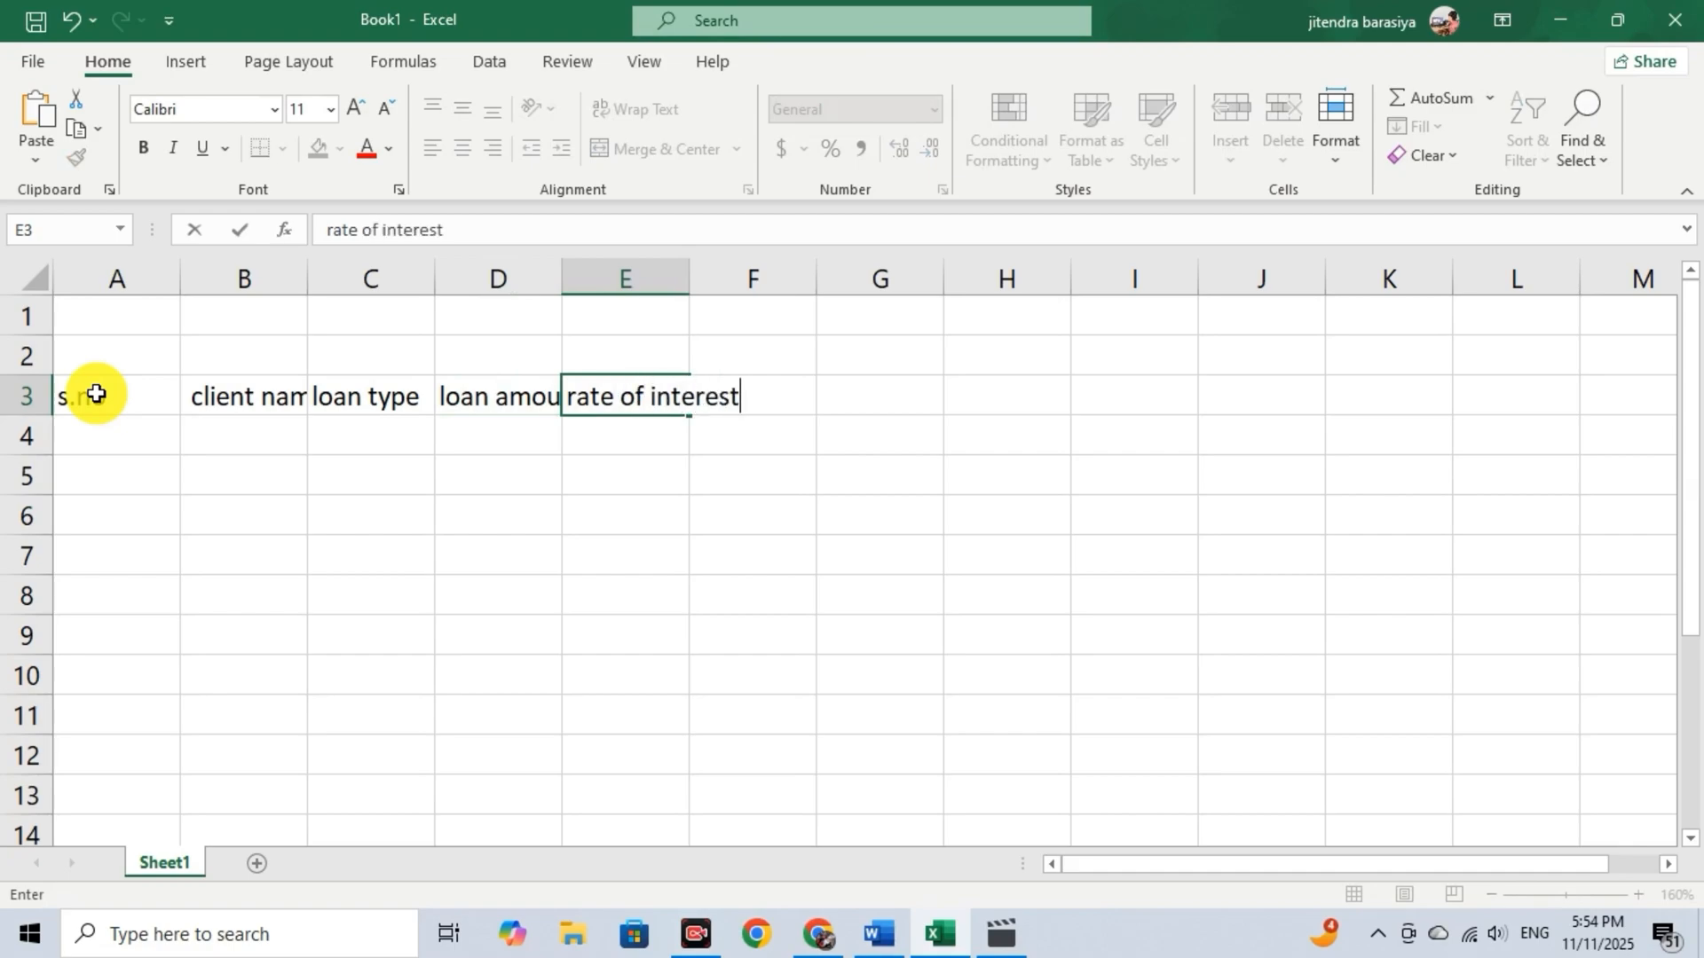
{"action": "key", "text": "Tab"}
{"action": "type", "text": "duration"}
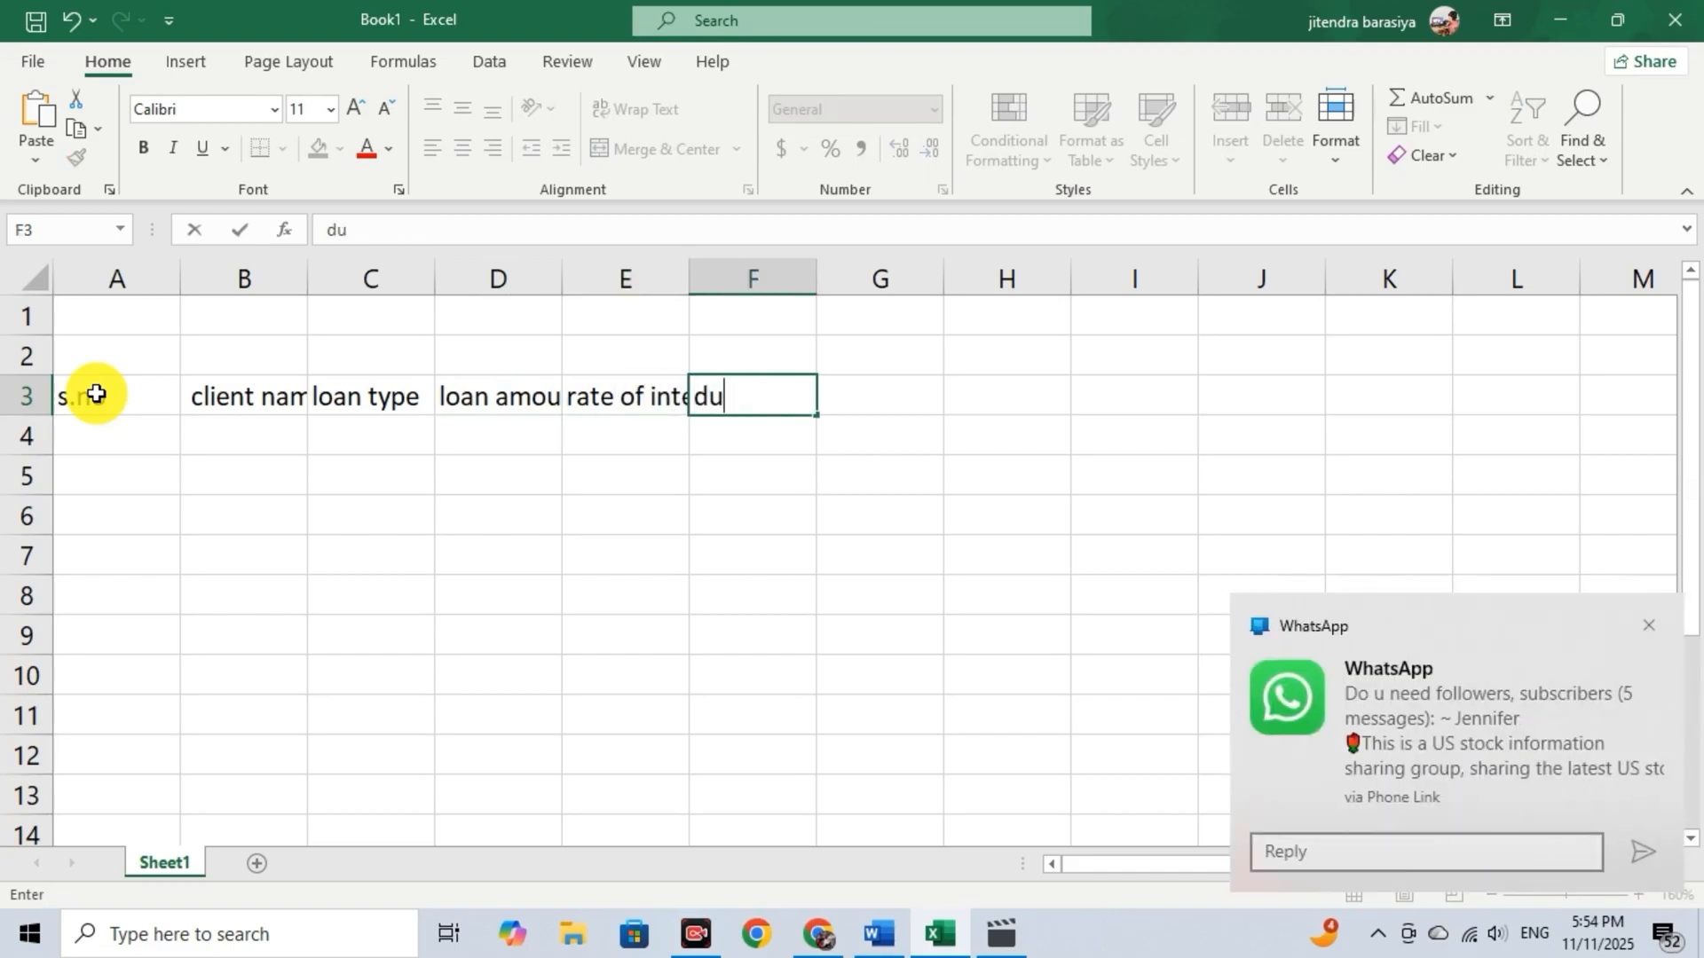
{"action": "key", "text": "Tab"}
{"action": "type", "text": "EMI"}
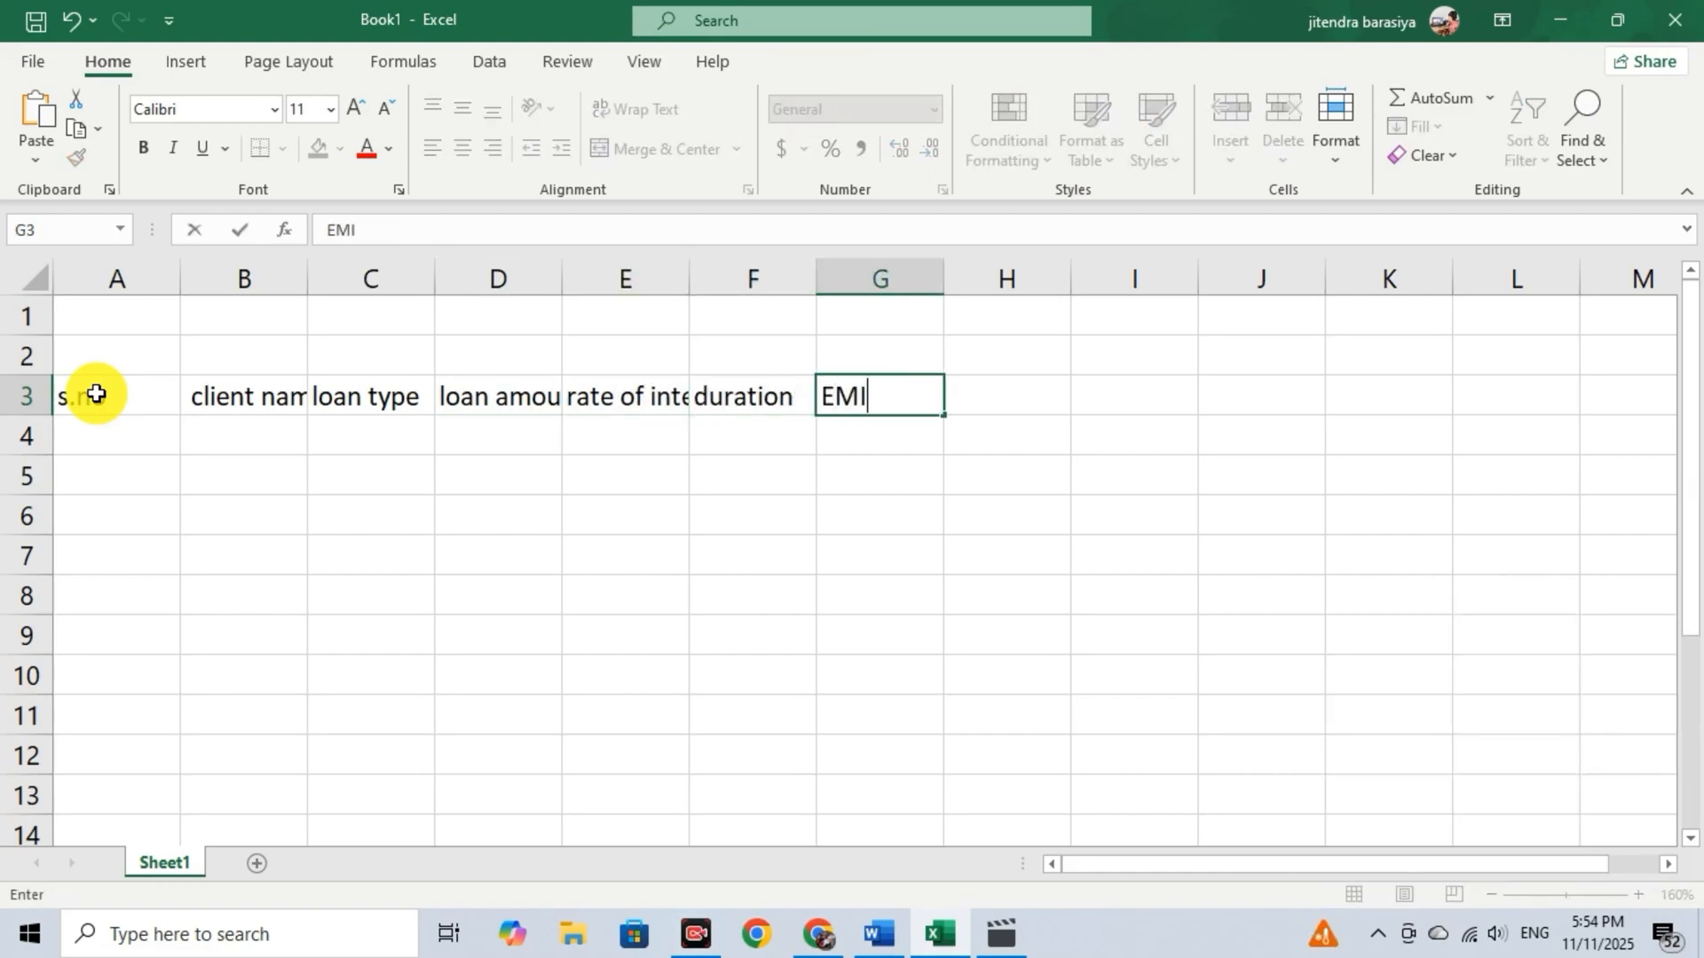
{"action": "key", "text": "Tab"}
{"action": "type", "text": "totel amount"}
{"action": "key", "text": "Tab"}
{"action": "type", "text": "interest"}
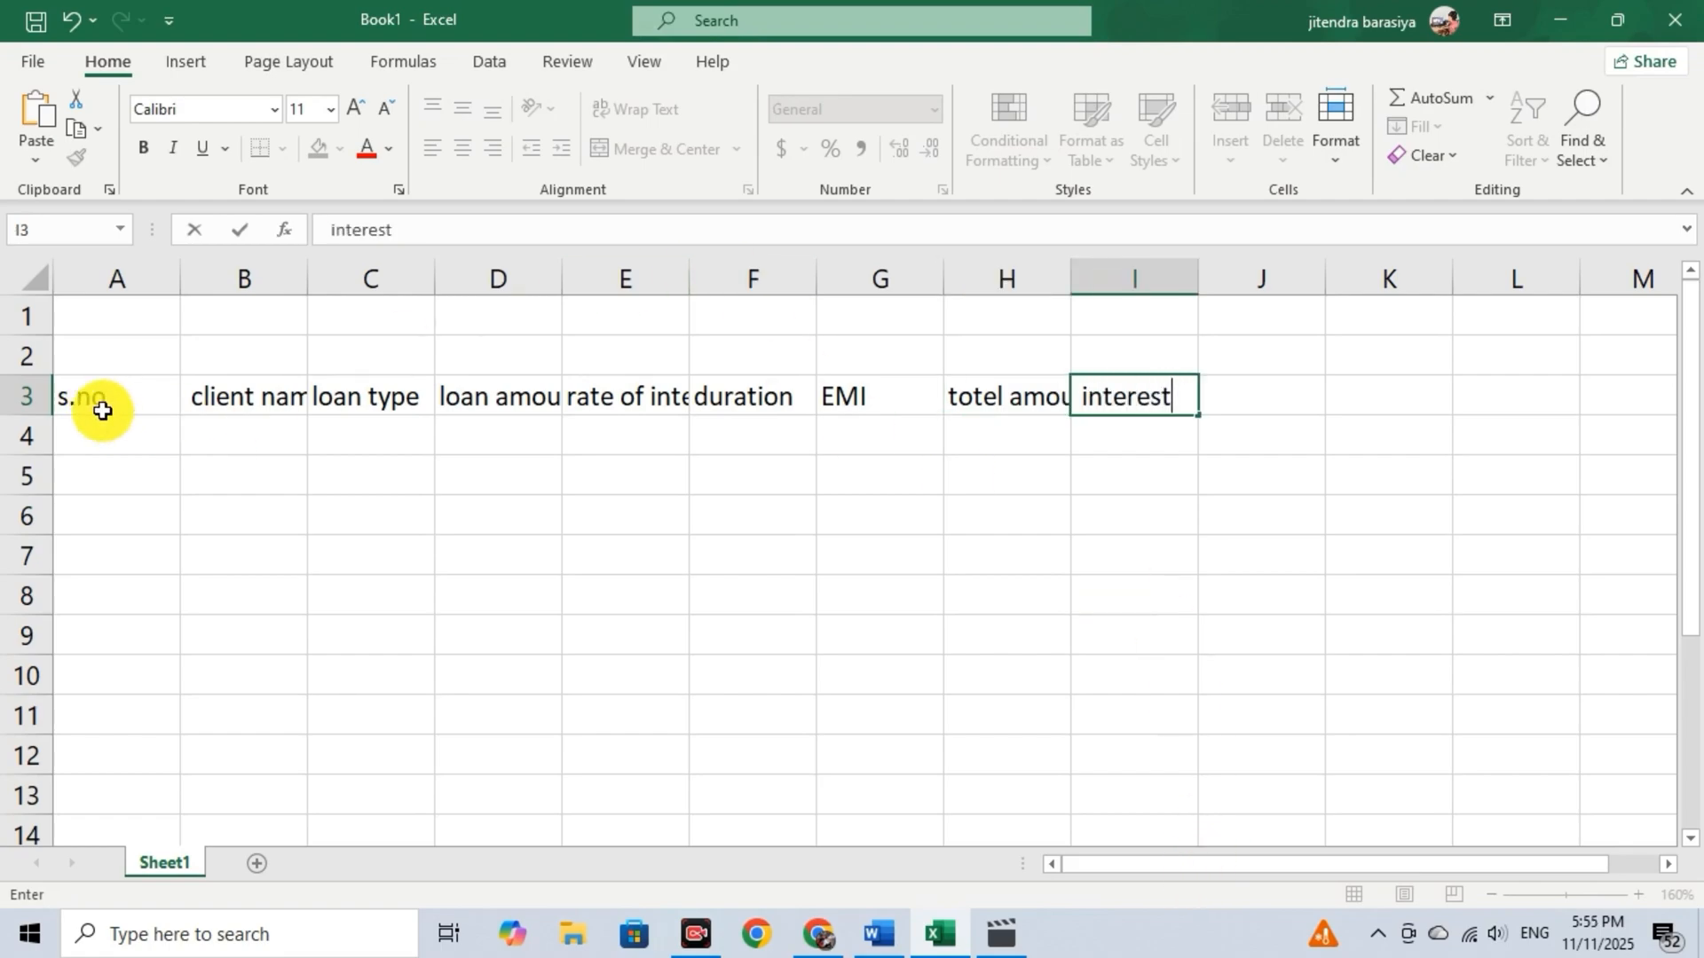
{"action": "left_click", "coordinate": [84, 394]}
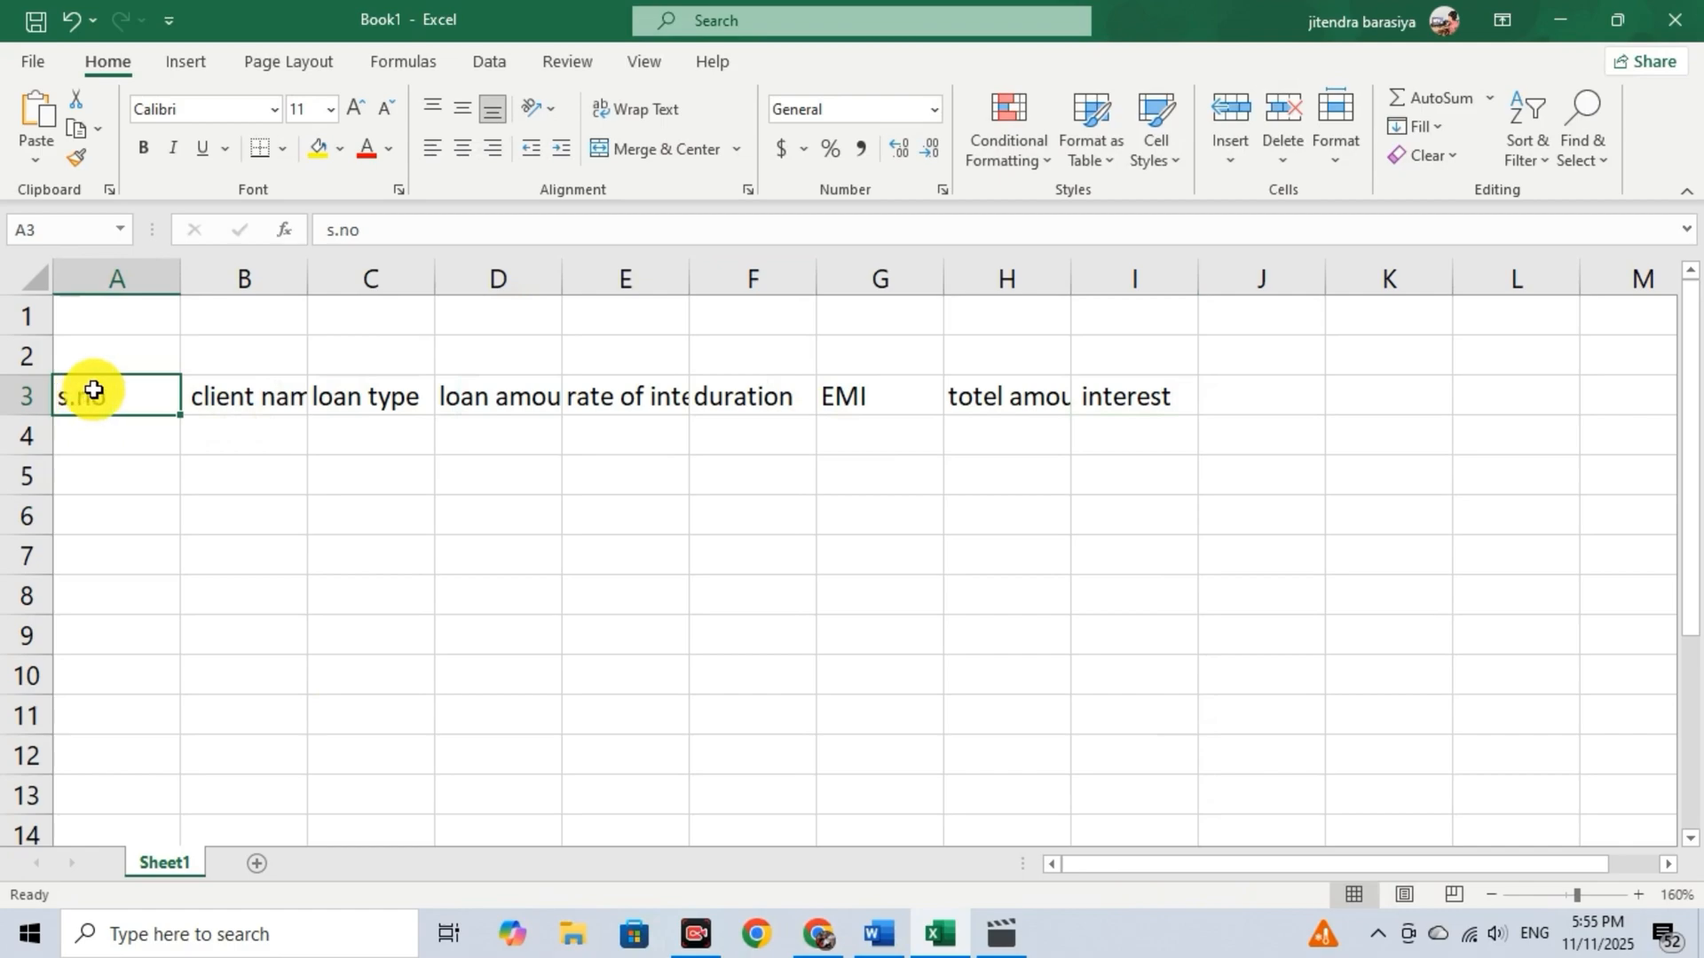
AutoFit the widths of columns A to I to the header texts in row 3.
{"action": "left_click", "coordinate": [228, 400]}
{"action": "left_click_drag", "start_coordinate": [104, 391], "coordinate": [1117, 415]}
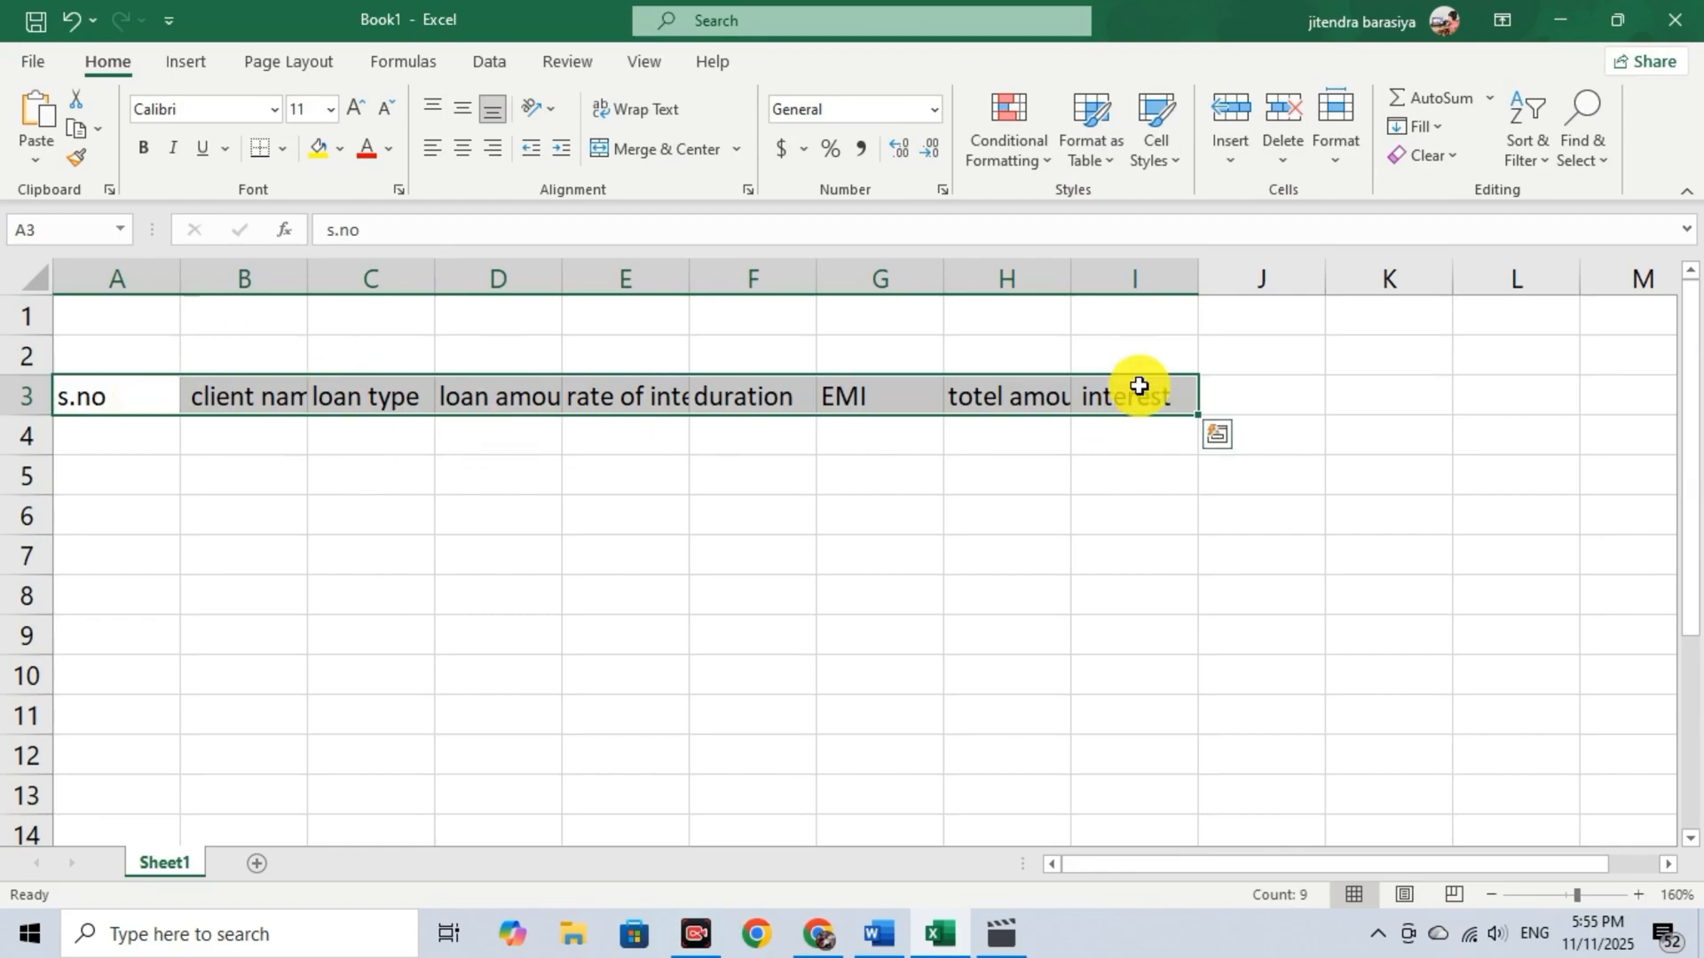
{"action": "left_click", "coordinate": [1331, 163]}
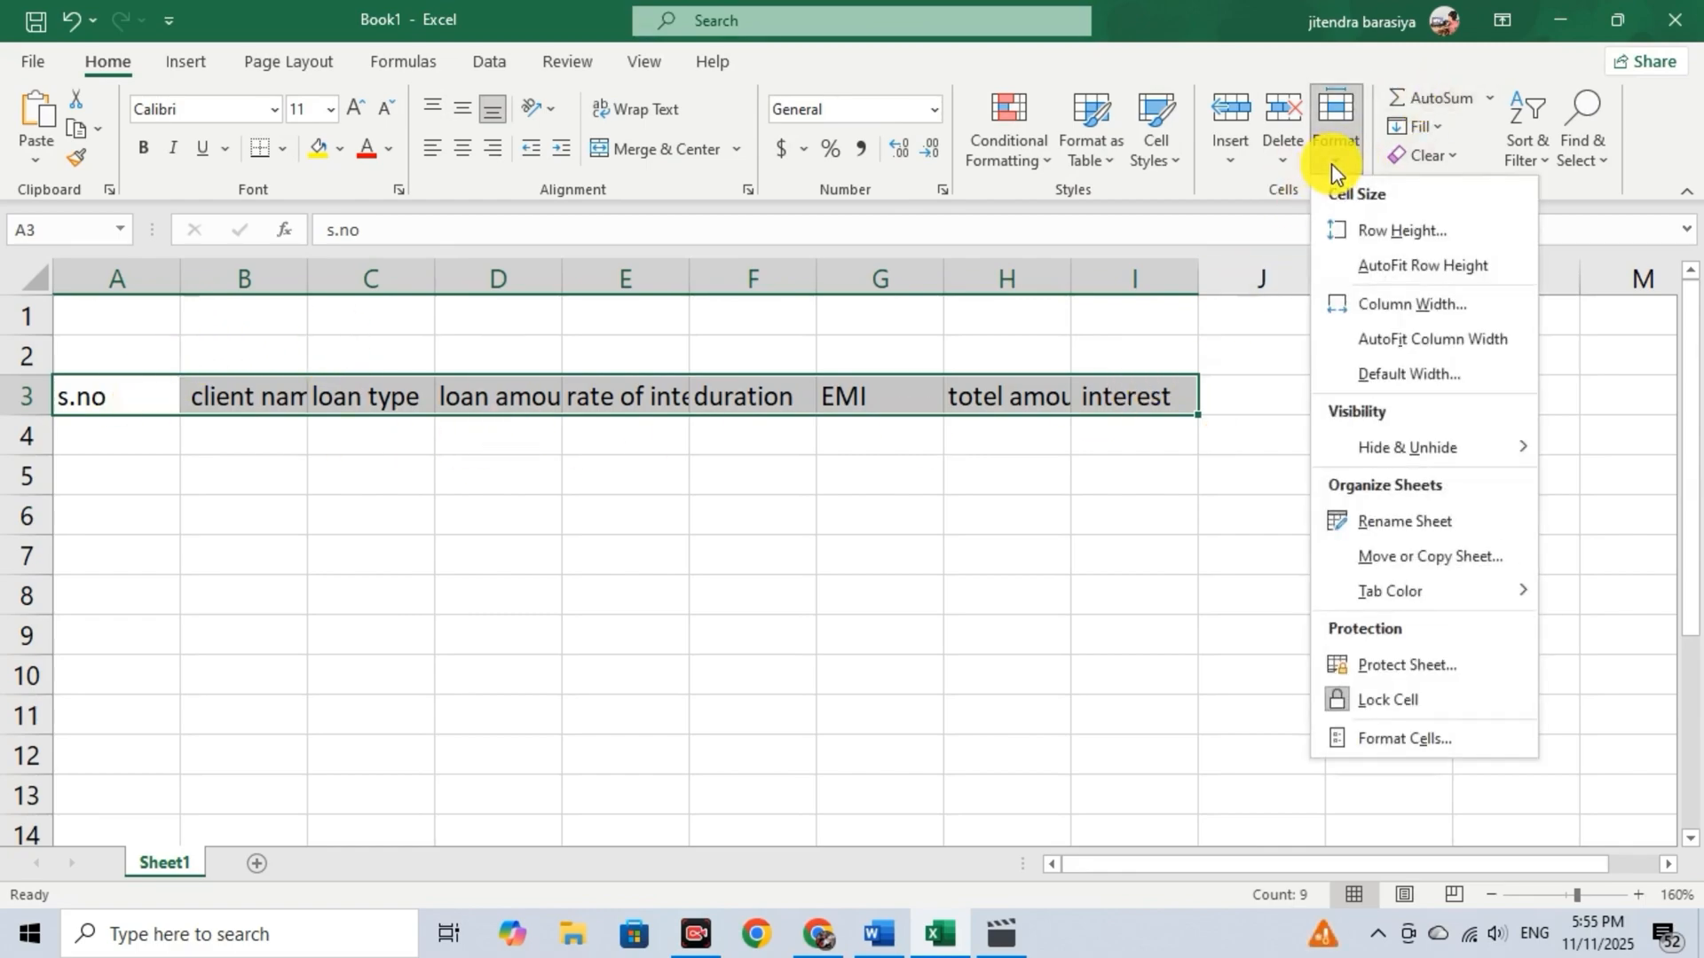
{"action": "left_click", "coordinate": [1435, 342]}
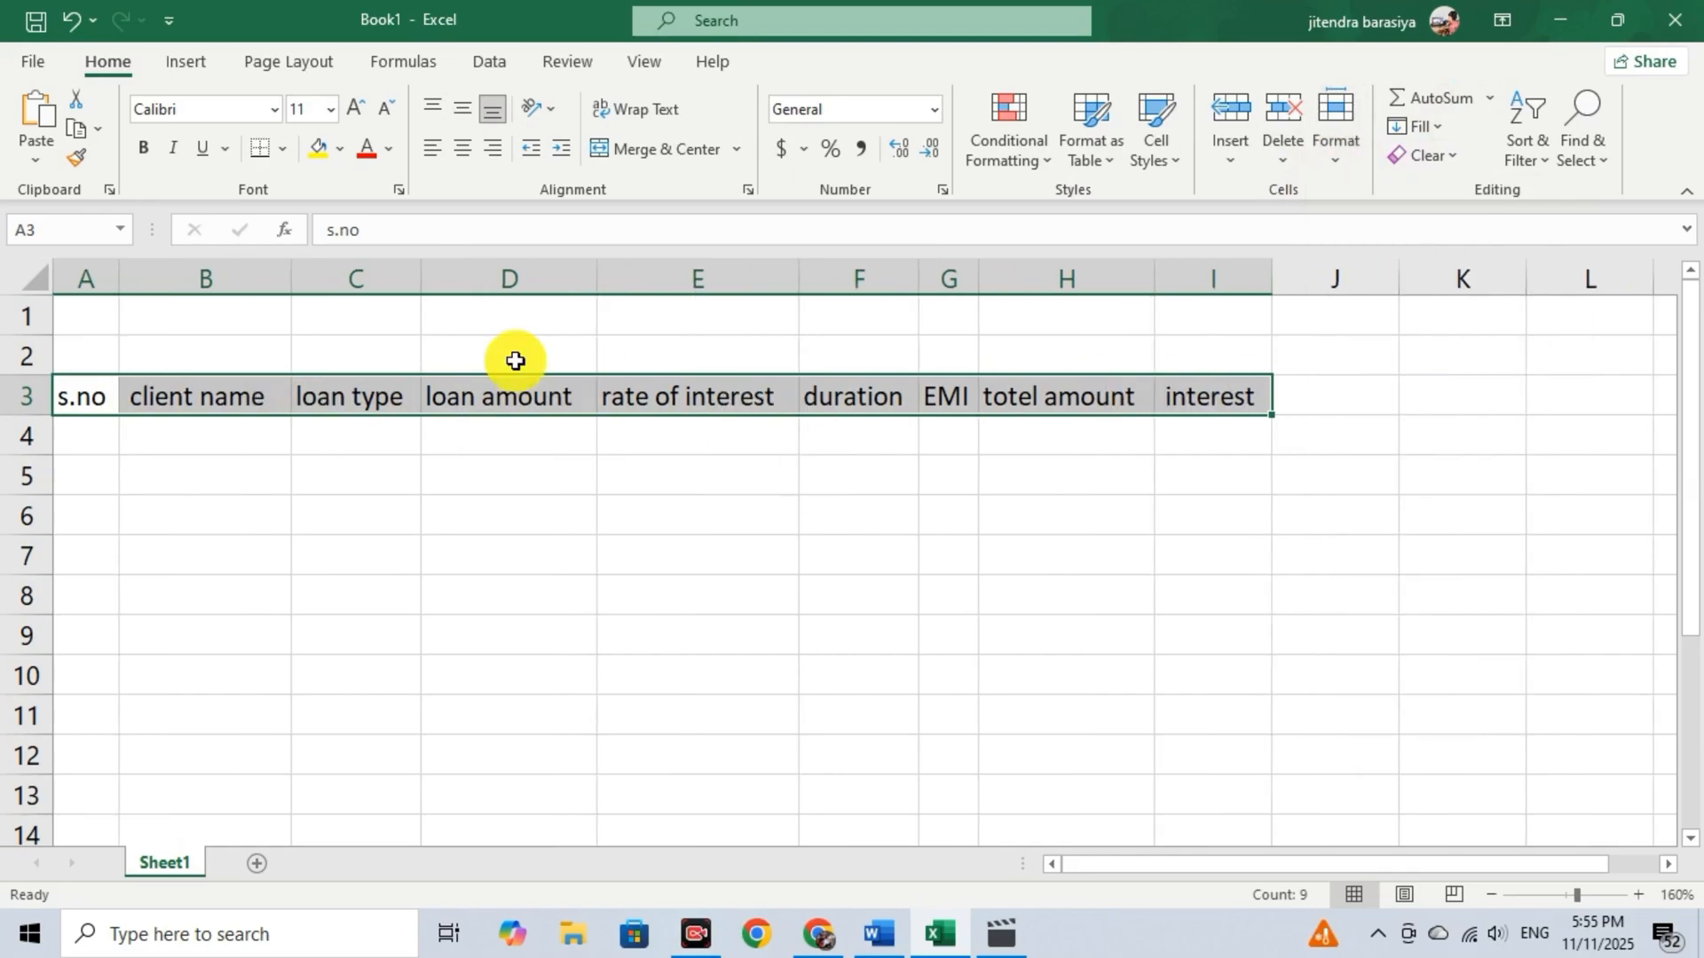
{"action": "left_click", "coordinate": [172, 429]}
{"action": "left_click", "coordinate": [152, 395]}
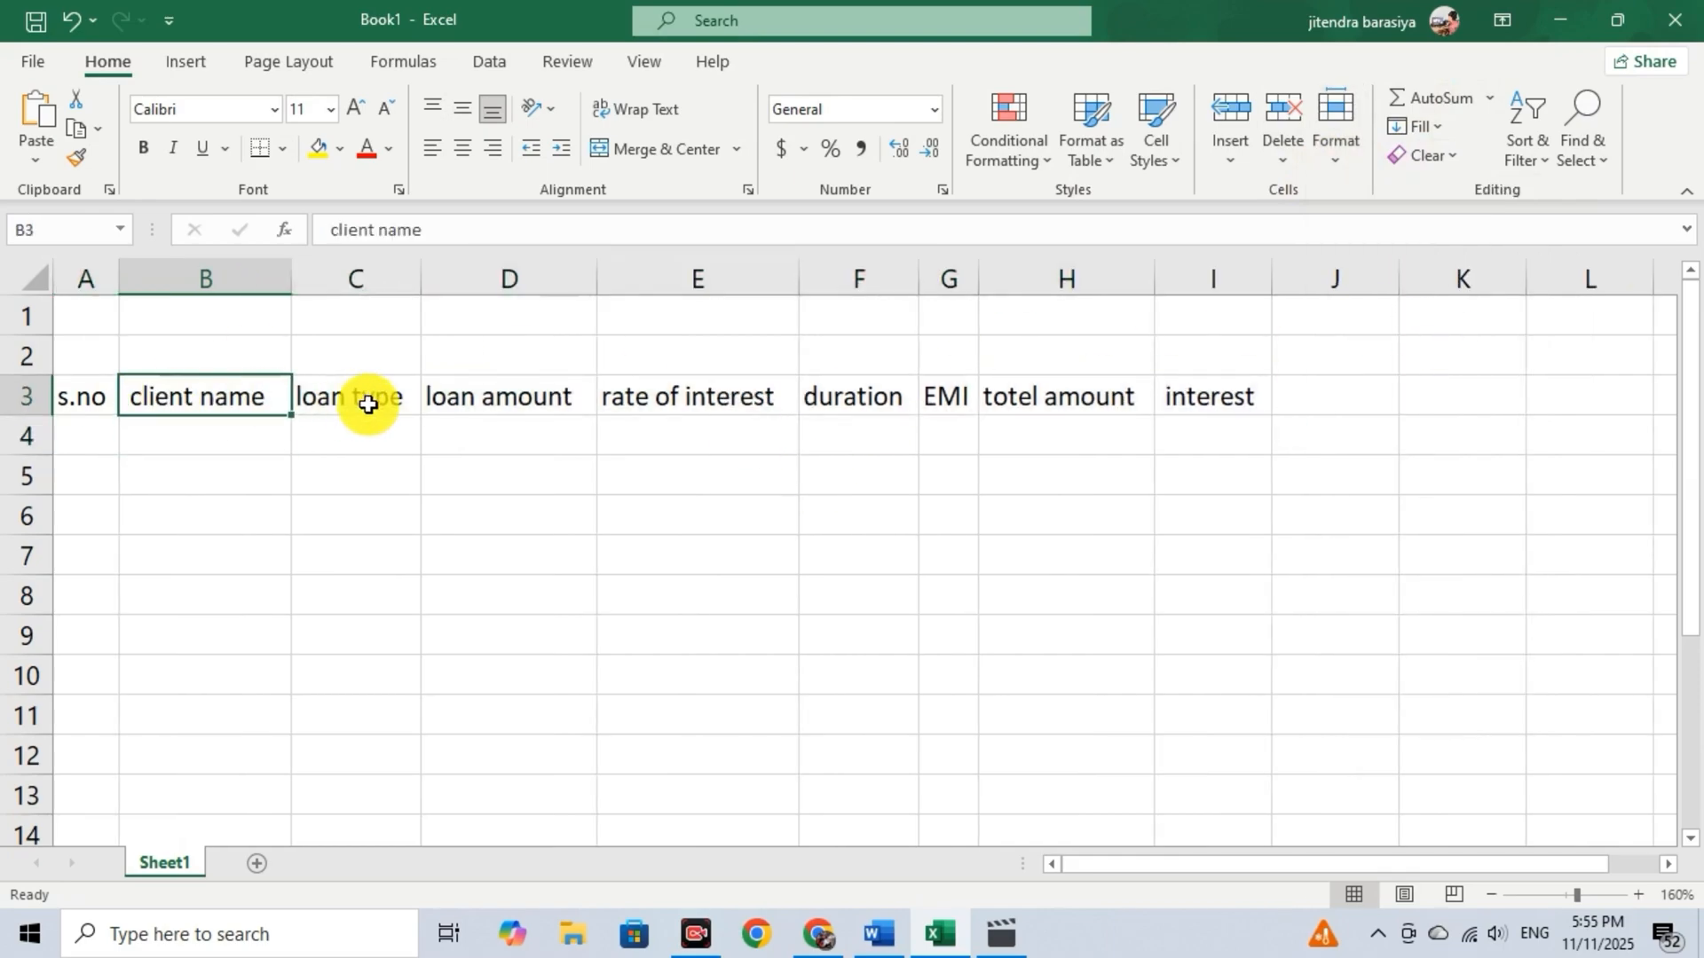
{"action": "left_click", "coordinate": [368, 404]}
{"action": "left_click", "coordinate": [564, 406]}
{"action": "left_click", "coordinate": [396, 444]}
{"action": "left_click", "coordinate": [210, 408]}
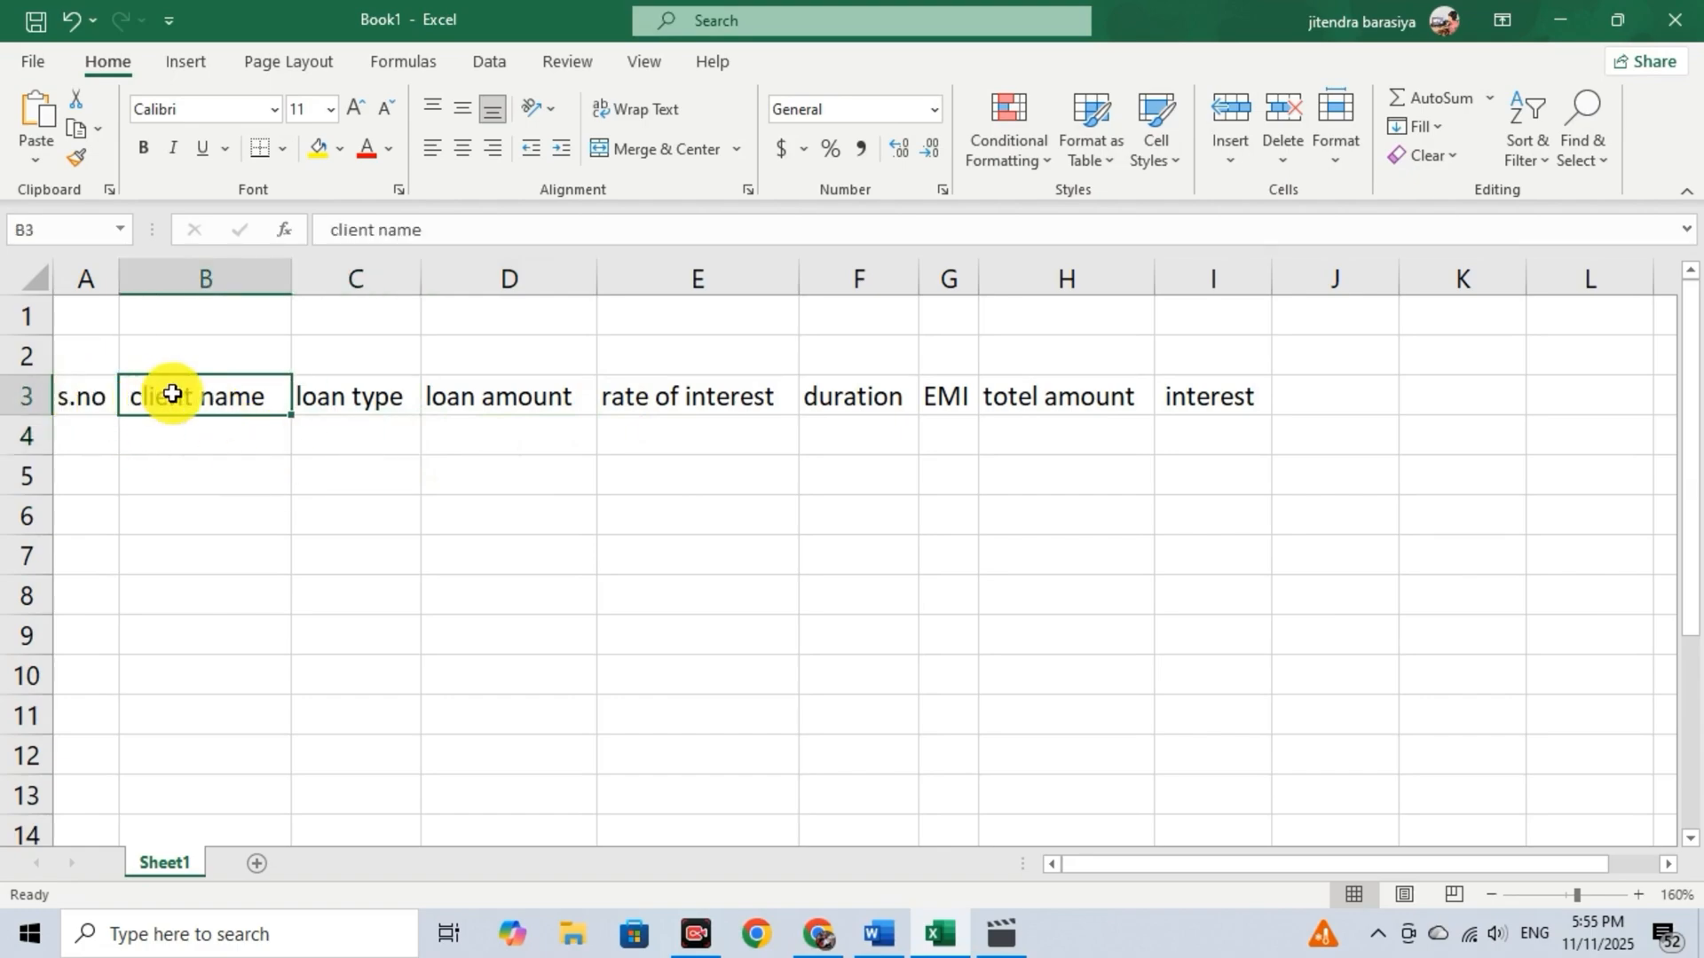
Merge and center cells A1:I2 above the headers and enter the title "bank data".
{"action": "left_click_drag", "start_coordinate": [103, 312], "coordinate": [1171, 359]}
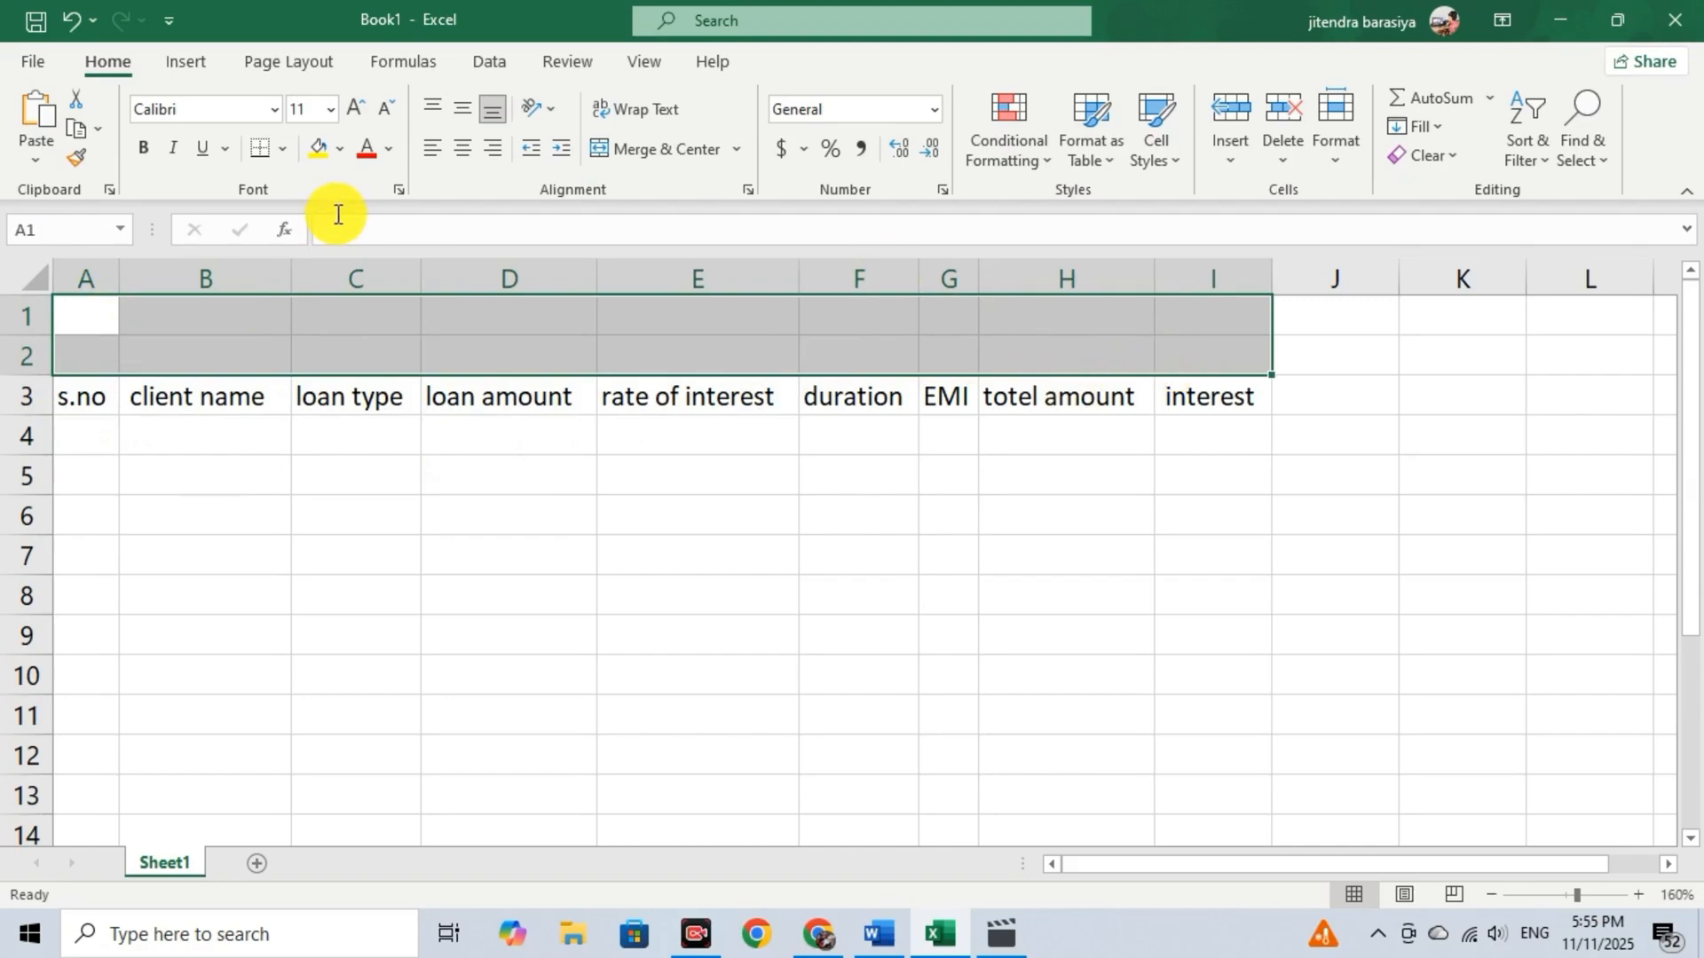
{"action": "left_click", "coordinate": [696, 150]}
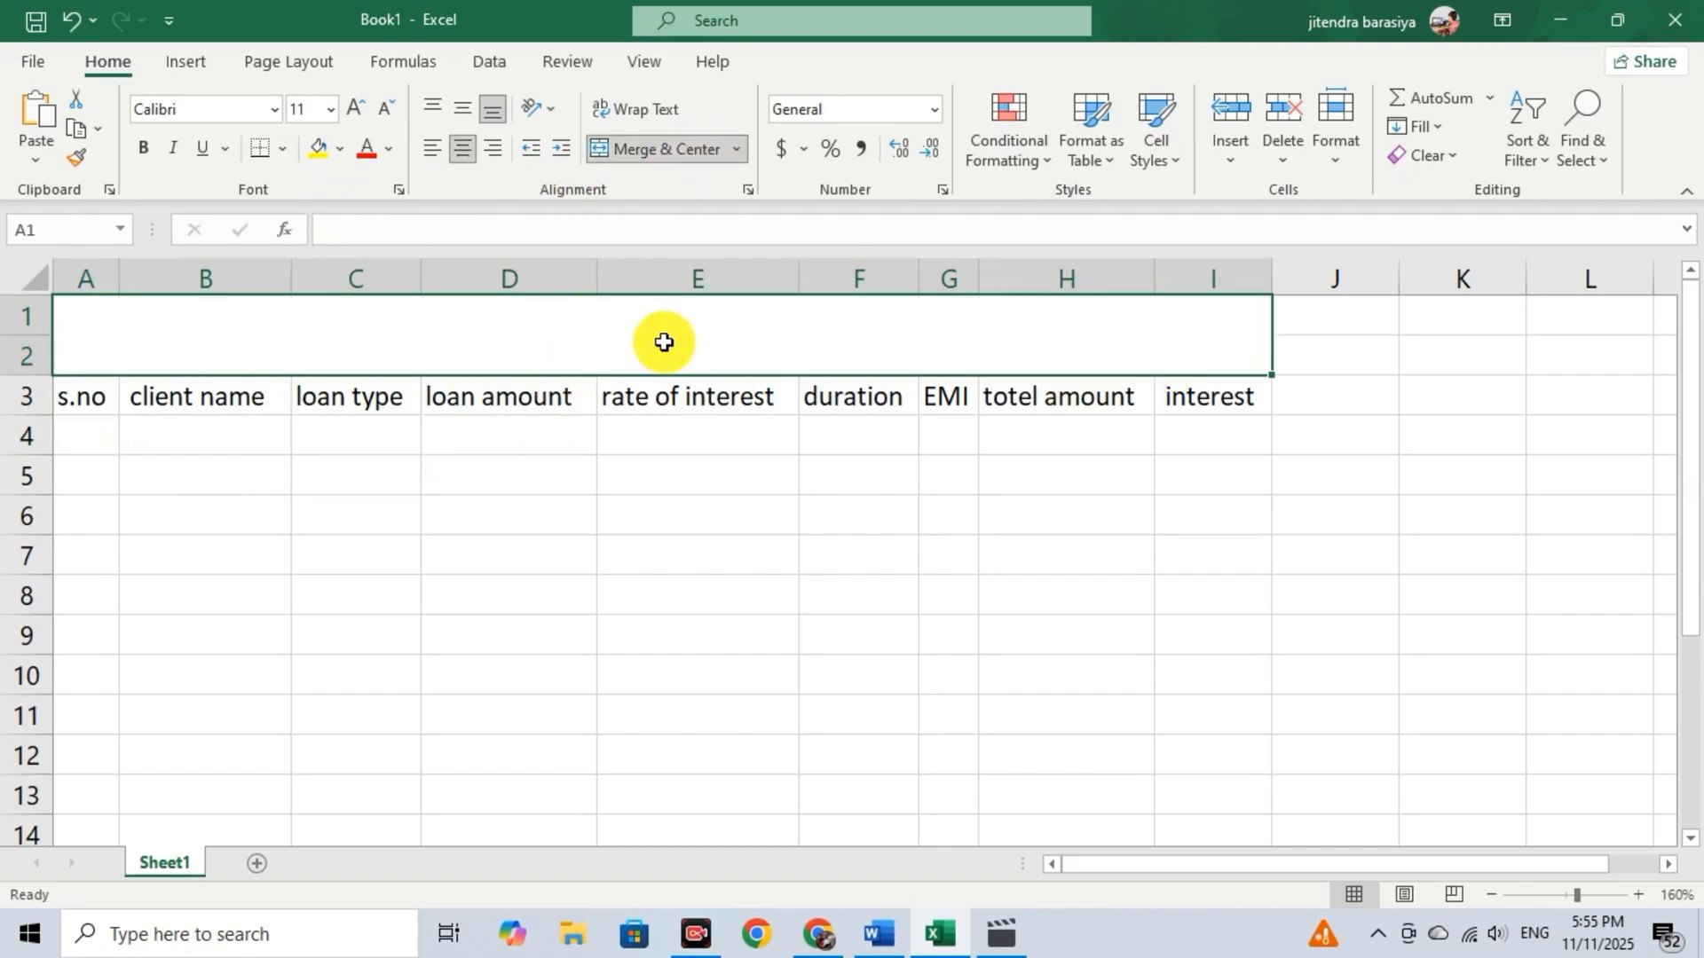
{"action": "double_click", "coordinate": [676, 353]}
{"action": "type", "text": "bank data"}
Format the "bank data" title as bold, size 24, with a yellow cell fill.
{"action": "left_click_drag", "start_coordinate": [606, 357], "coordinate": [724, 359]}
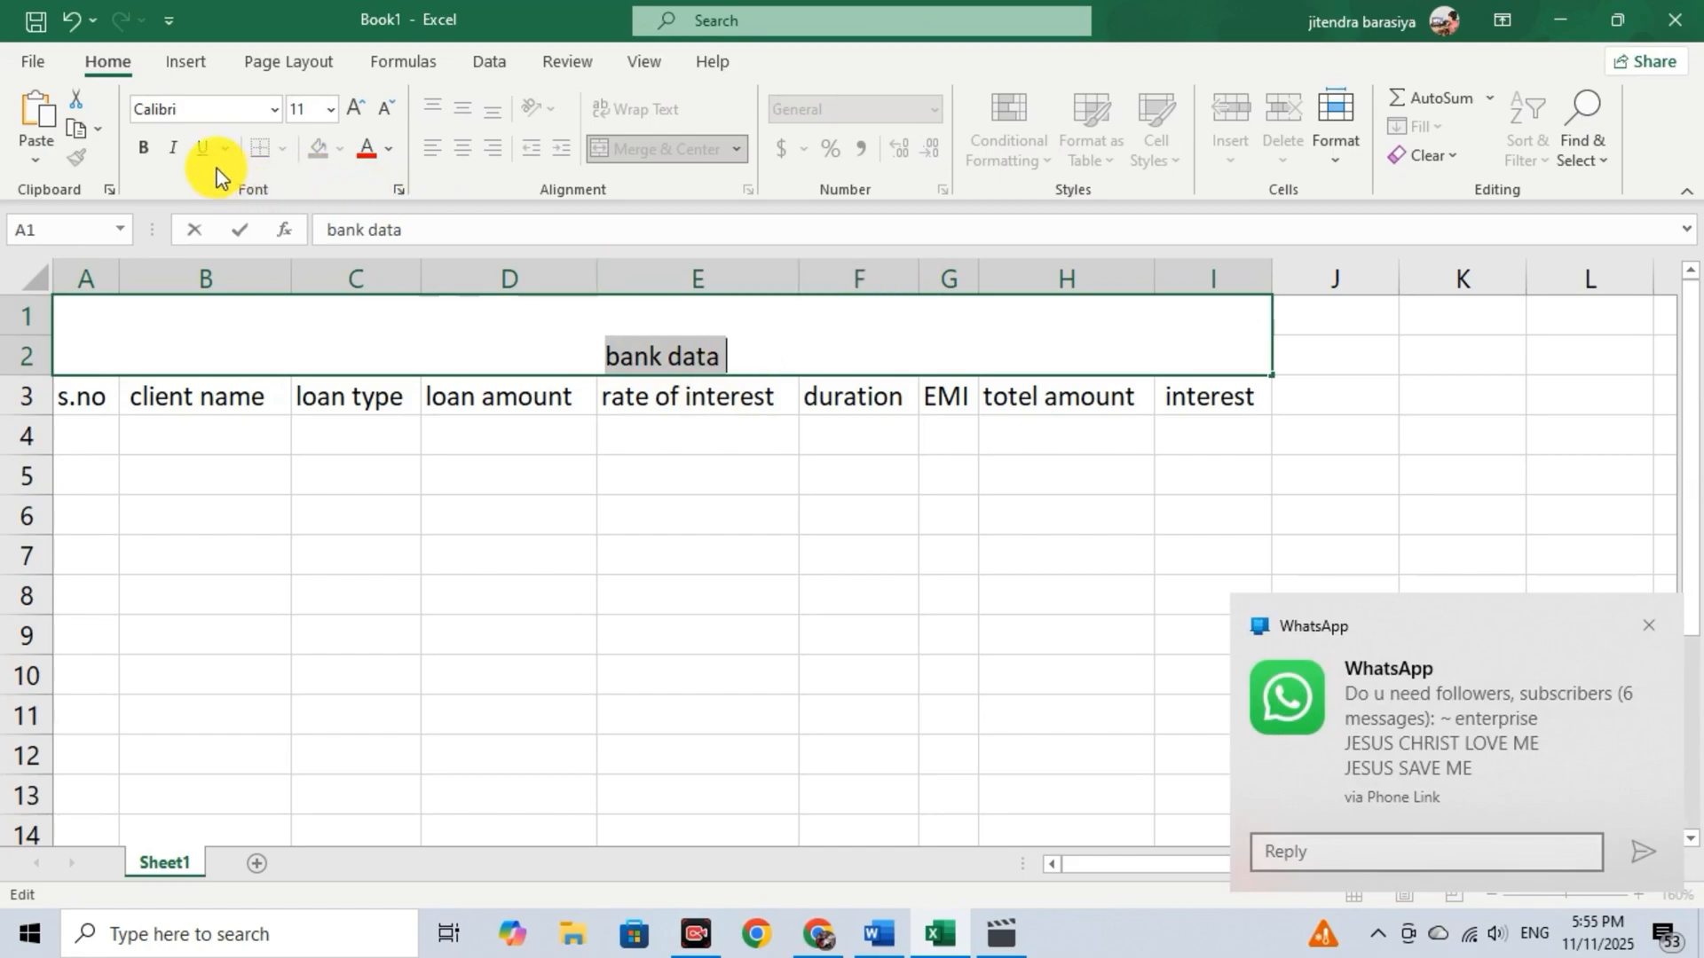
{"action": "left_click", "coordinate": [143, 147]}
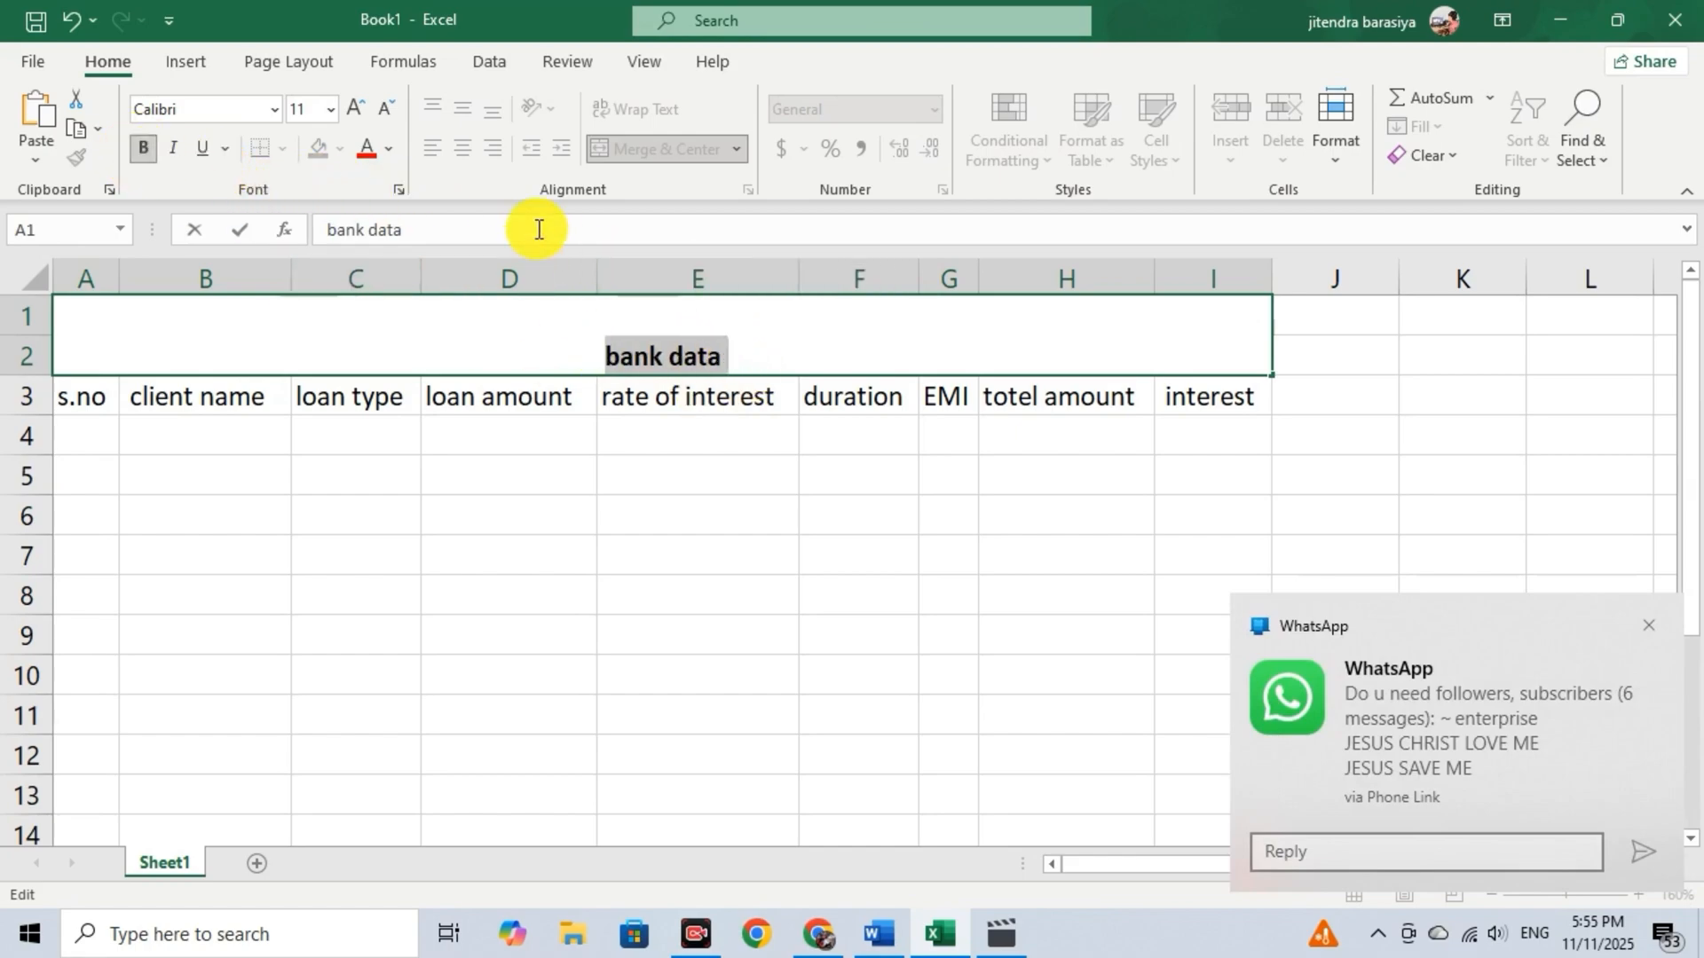
{"action": "left_click", "coordinate": [353, 109]}
{"action": "left_click", "coordinate": [353, 108]}
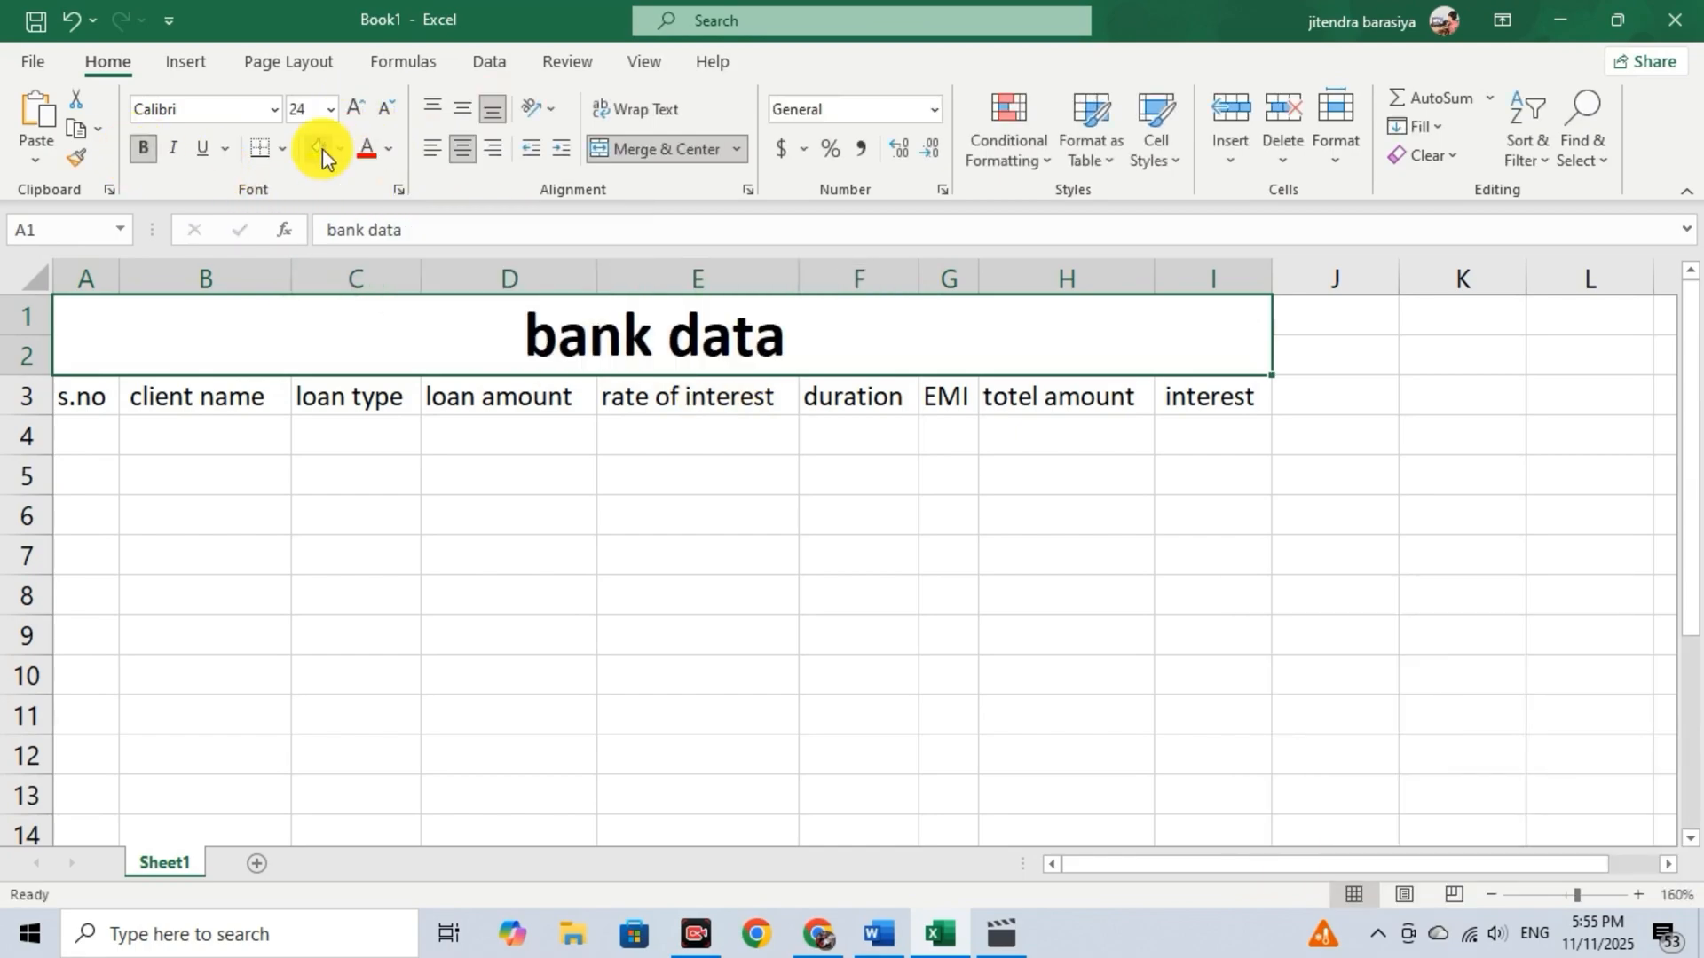
{"action": "left_click", "coordinate": [321, 148]}
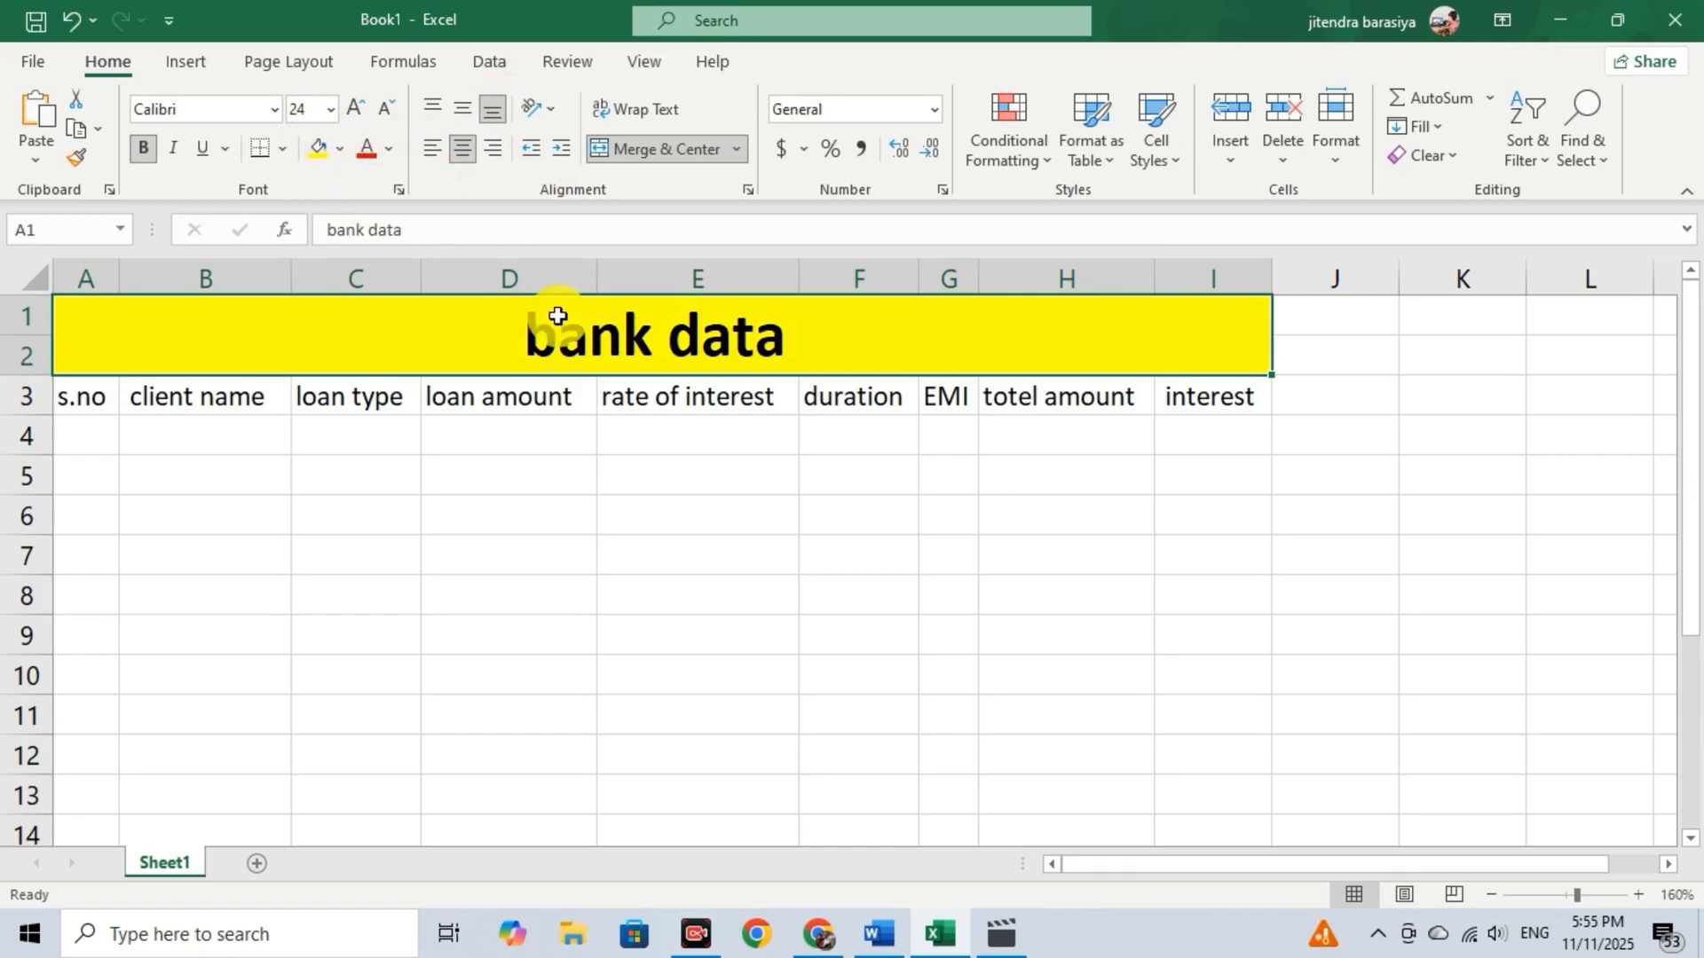
Fill the header cells A3:I3 with the standard green color.
{"action": "left_click_drag", "start_coordinate": [98, 391], "coordinate": [1250, 398]}
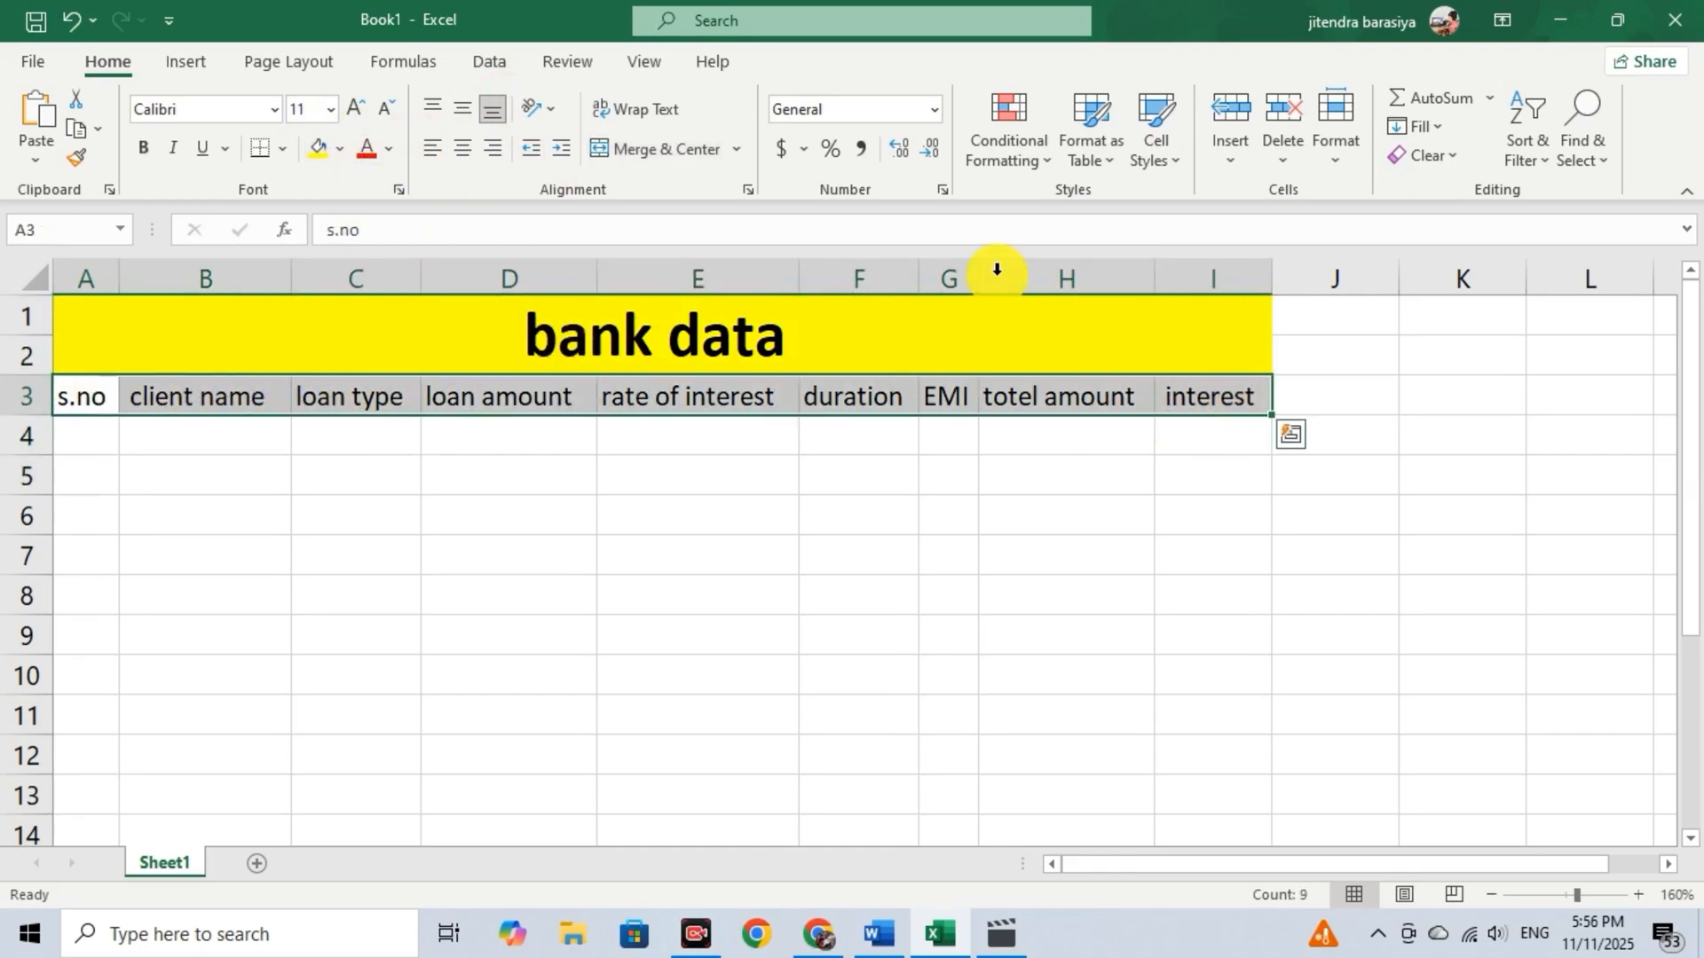
{"action": "left_click", "coordinate": [341, 151]}
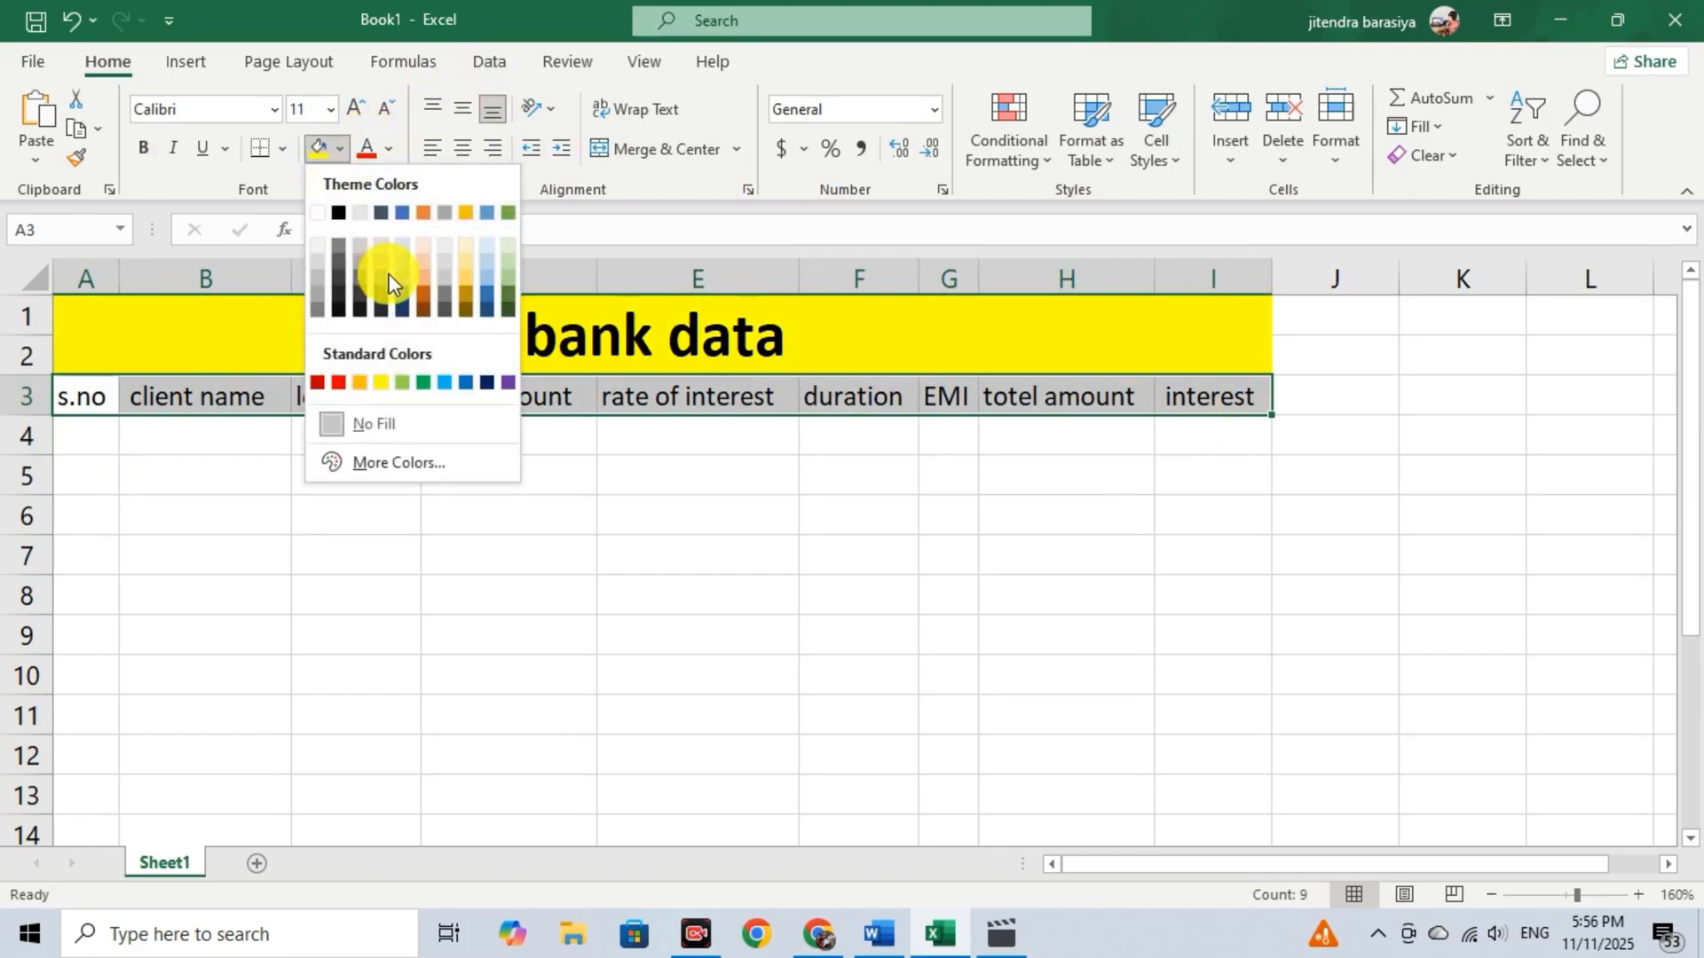
{"action": "left_click", "coordinate": [423, 381]}
{"action": "left_click", "coordinate": [513, 476]}
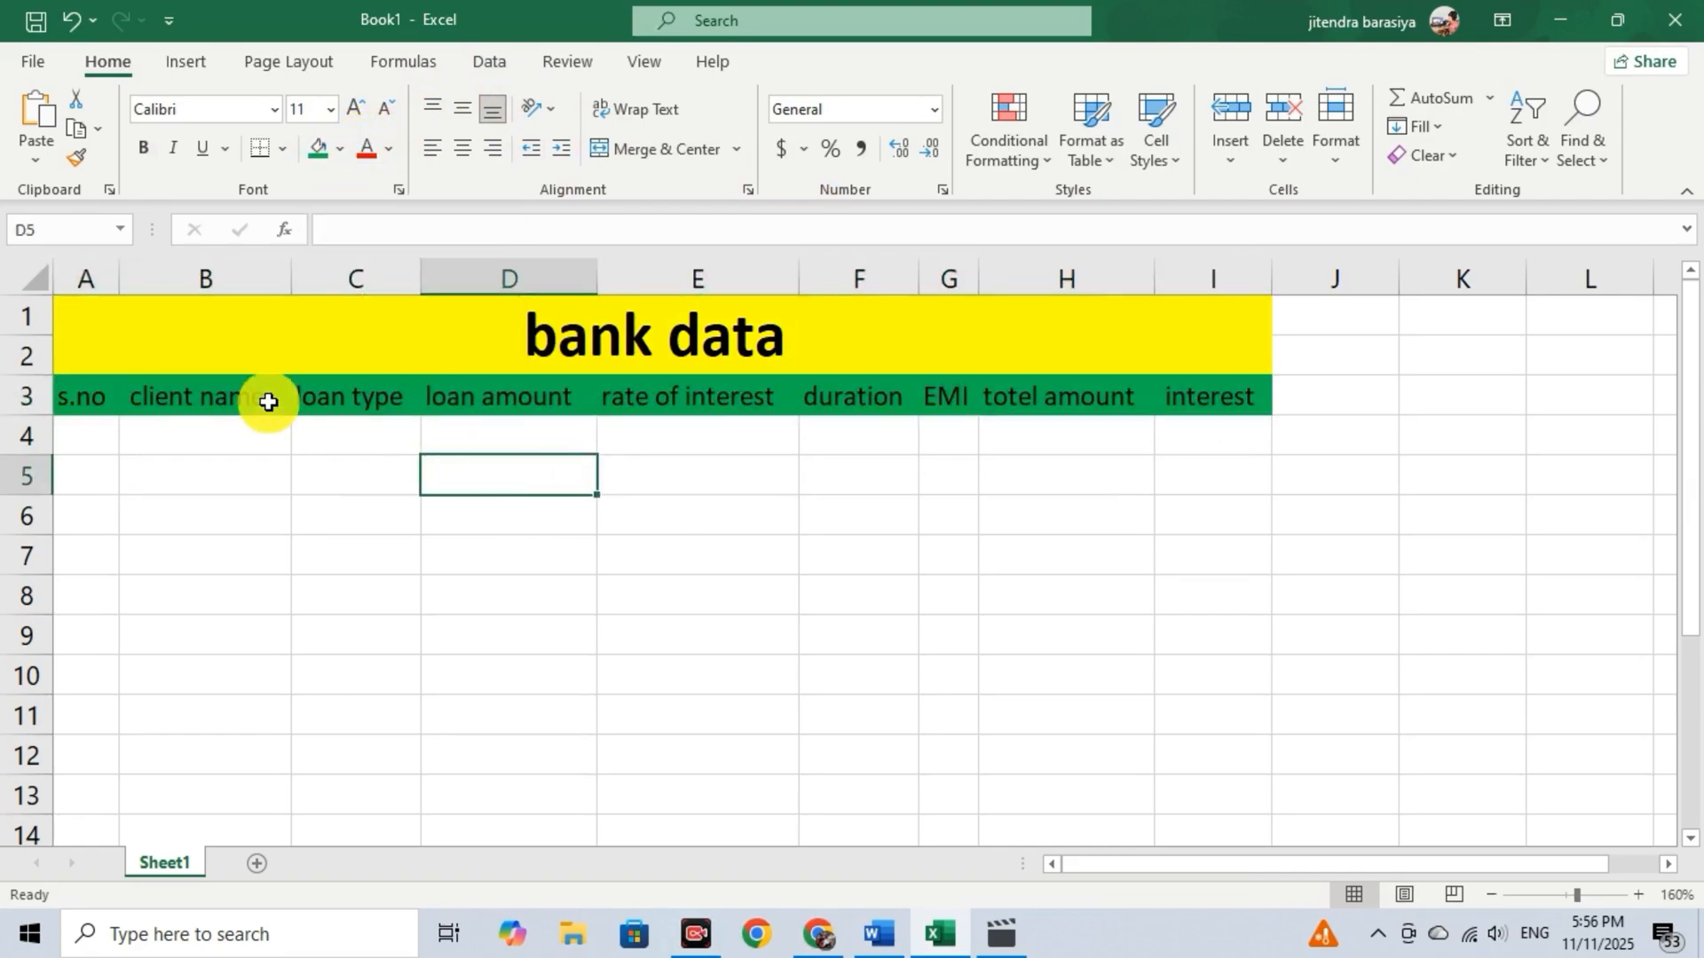
Enter serial number 1 in A4 and the first client's name in B4.
{"action": "left_click", "coordinate": [102, 436]}
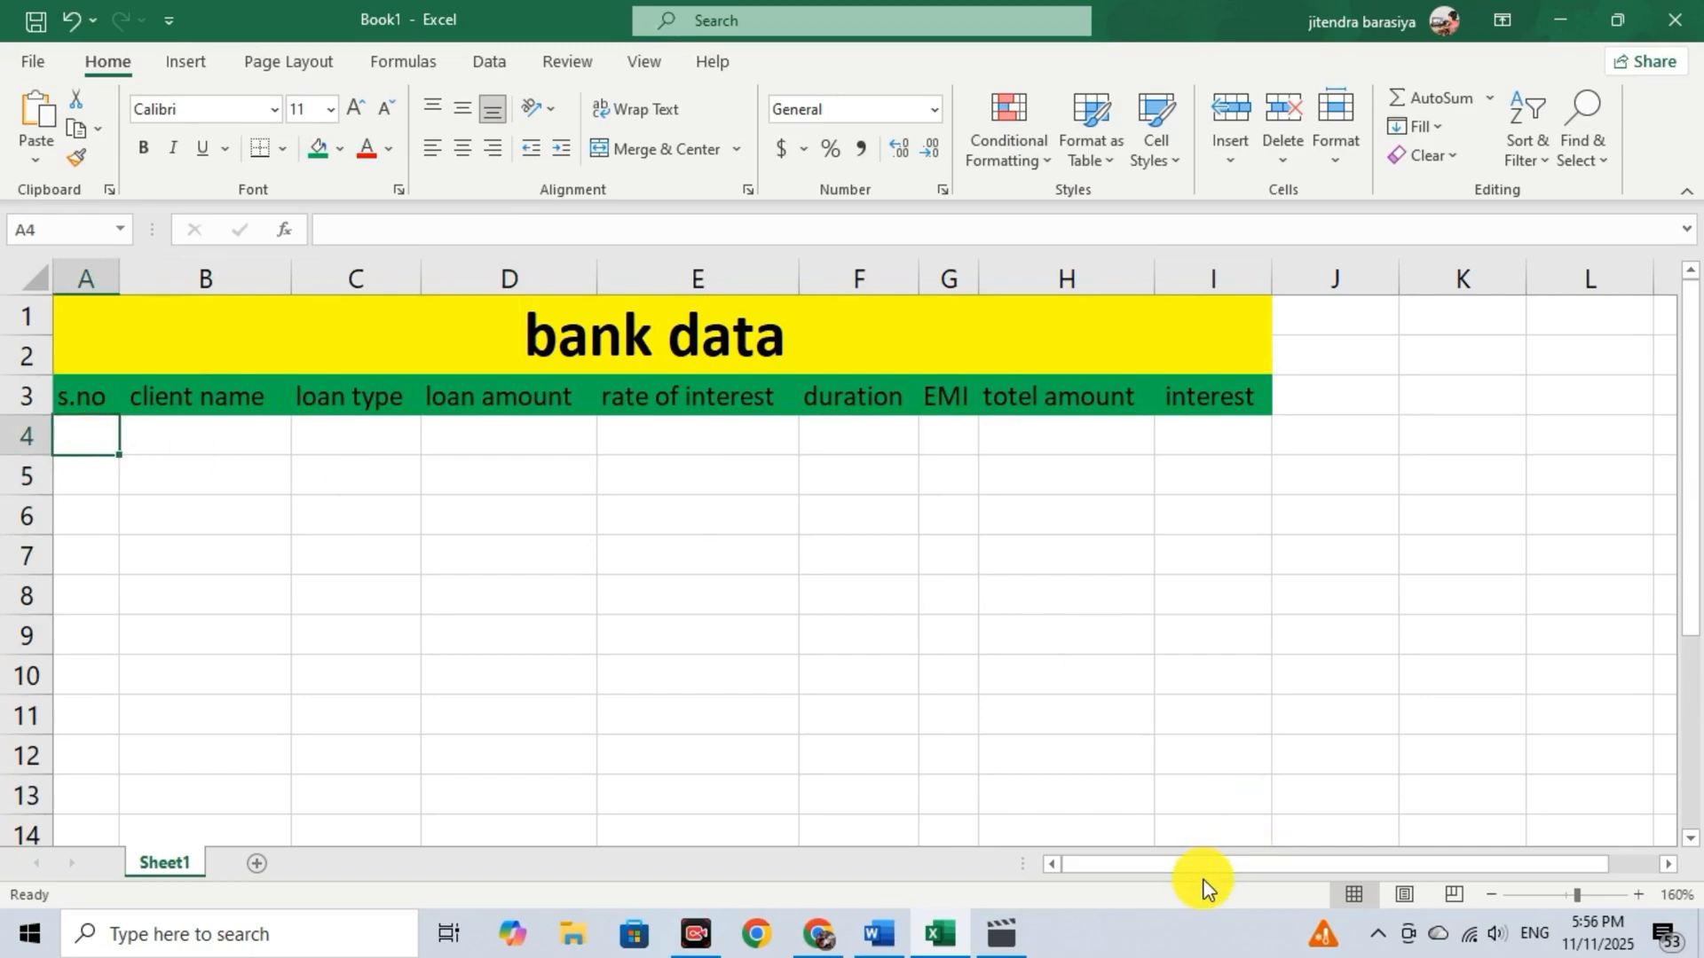
{"action": "type", "text": "1"}
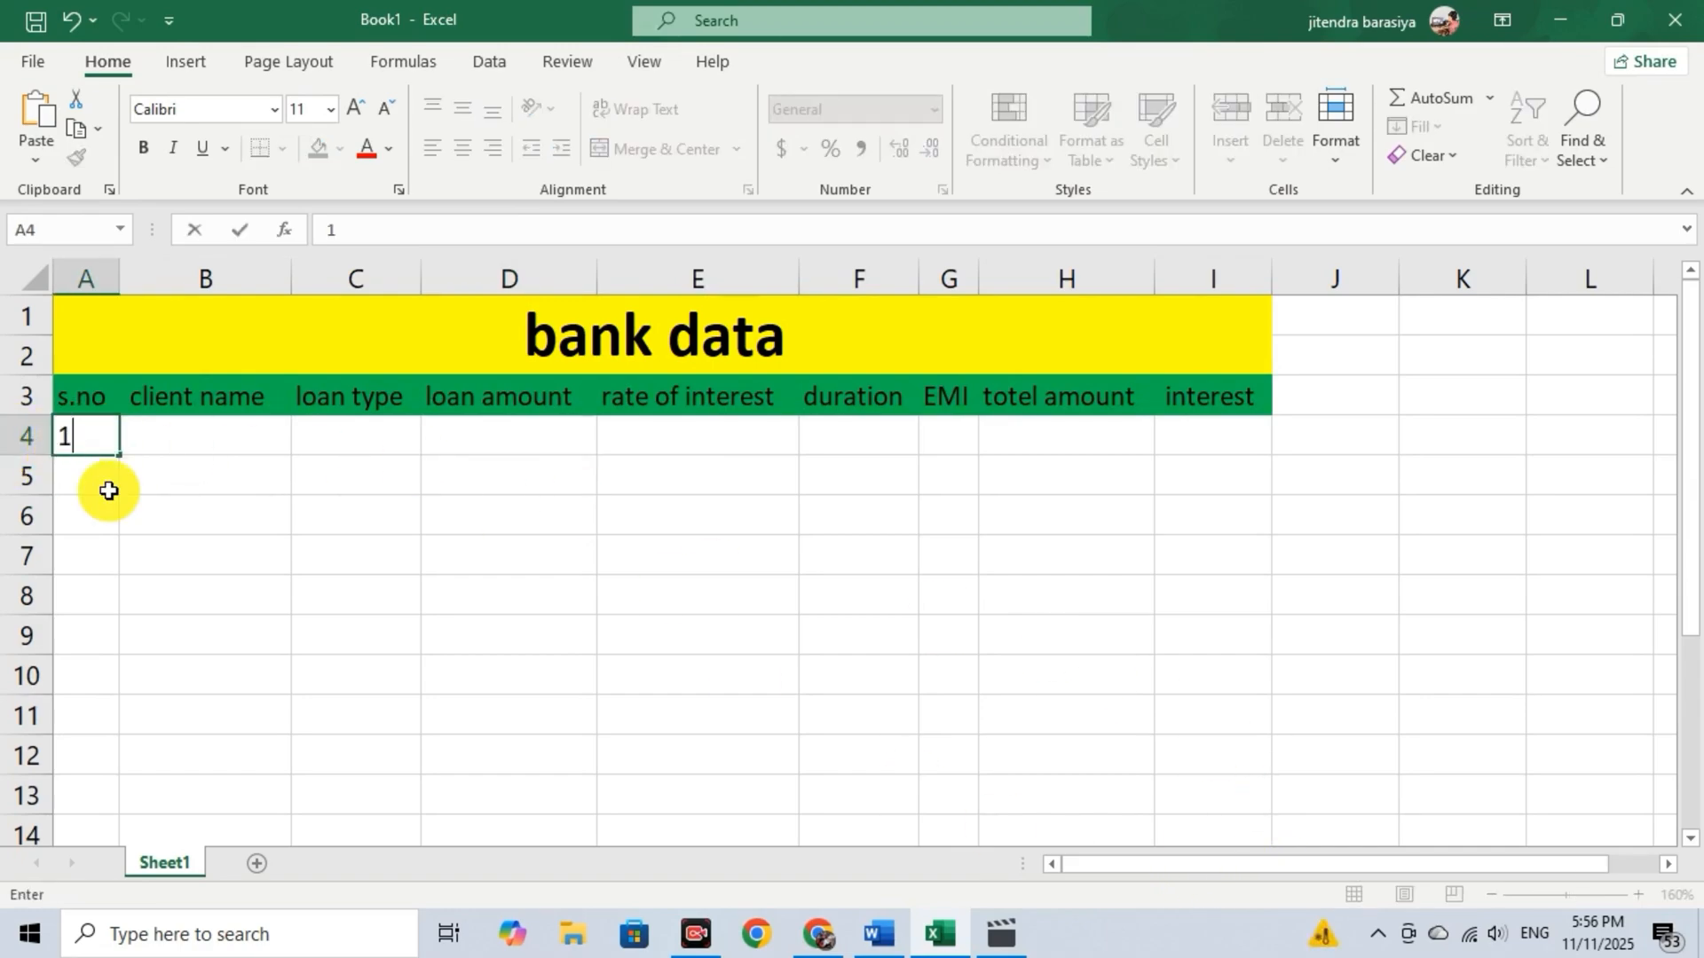
{"action": "key", "text": "Tab"}
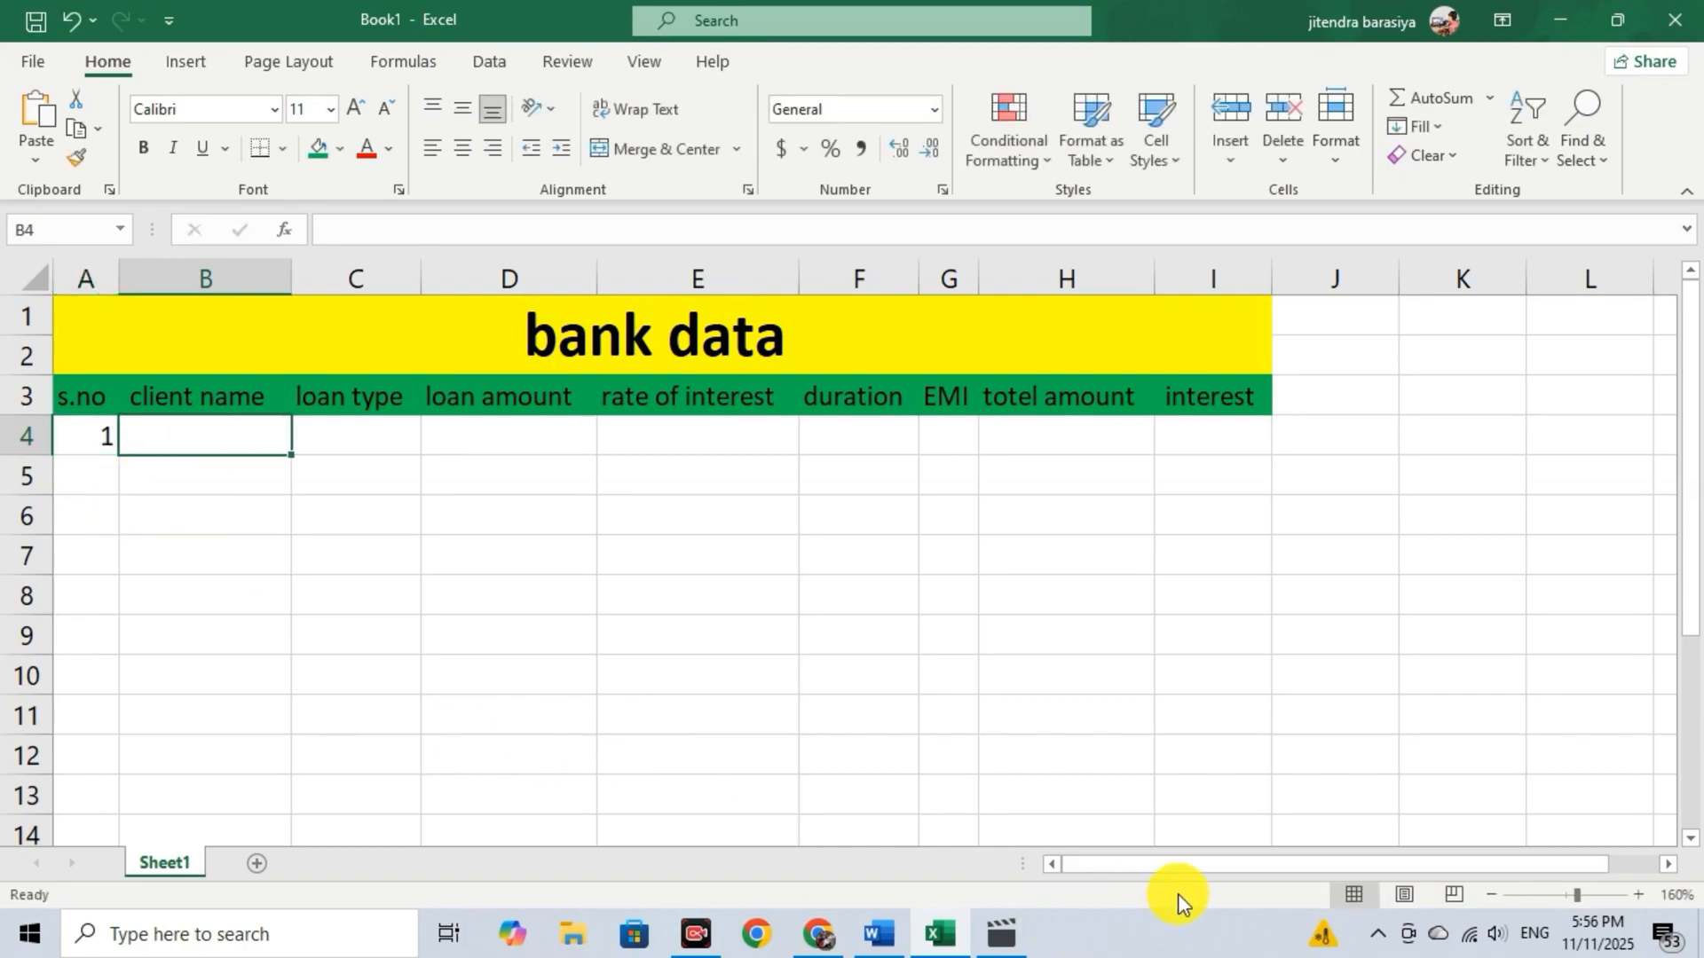
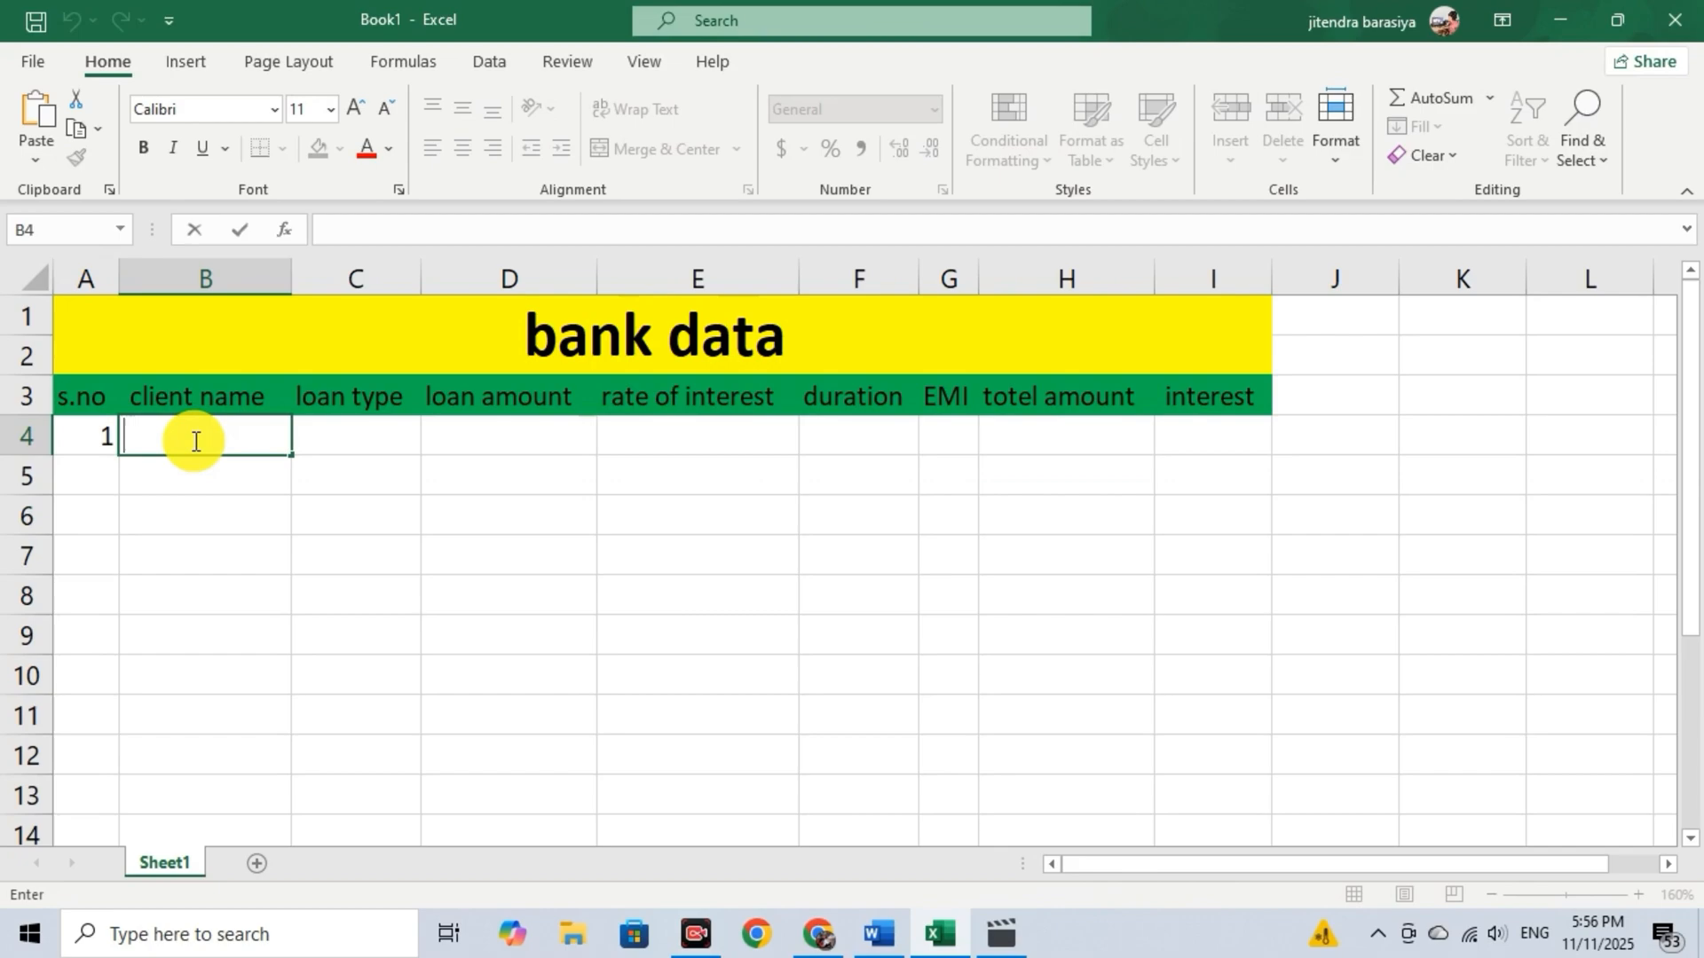
Fill the serial numbers down from A4 as a series to 5 in A8.
{"action": "left_click", "coordinate": [89, 435]}
{"action": "left_click_drag", "start_coordinate": [118, 455], "coordinate": [120, 605]}
{"action": "left_click", "coordinate": [133, 629]}
{"action": "left_click", "coordinate": [191, 689]}
Enter the remaining five client names in cells B5 to B9.
{"action": "left_click", "coordinate": [213, 488]}
{"action": "type", "text": "naresh"}
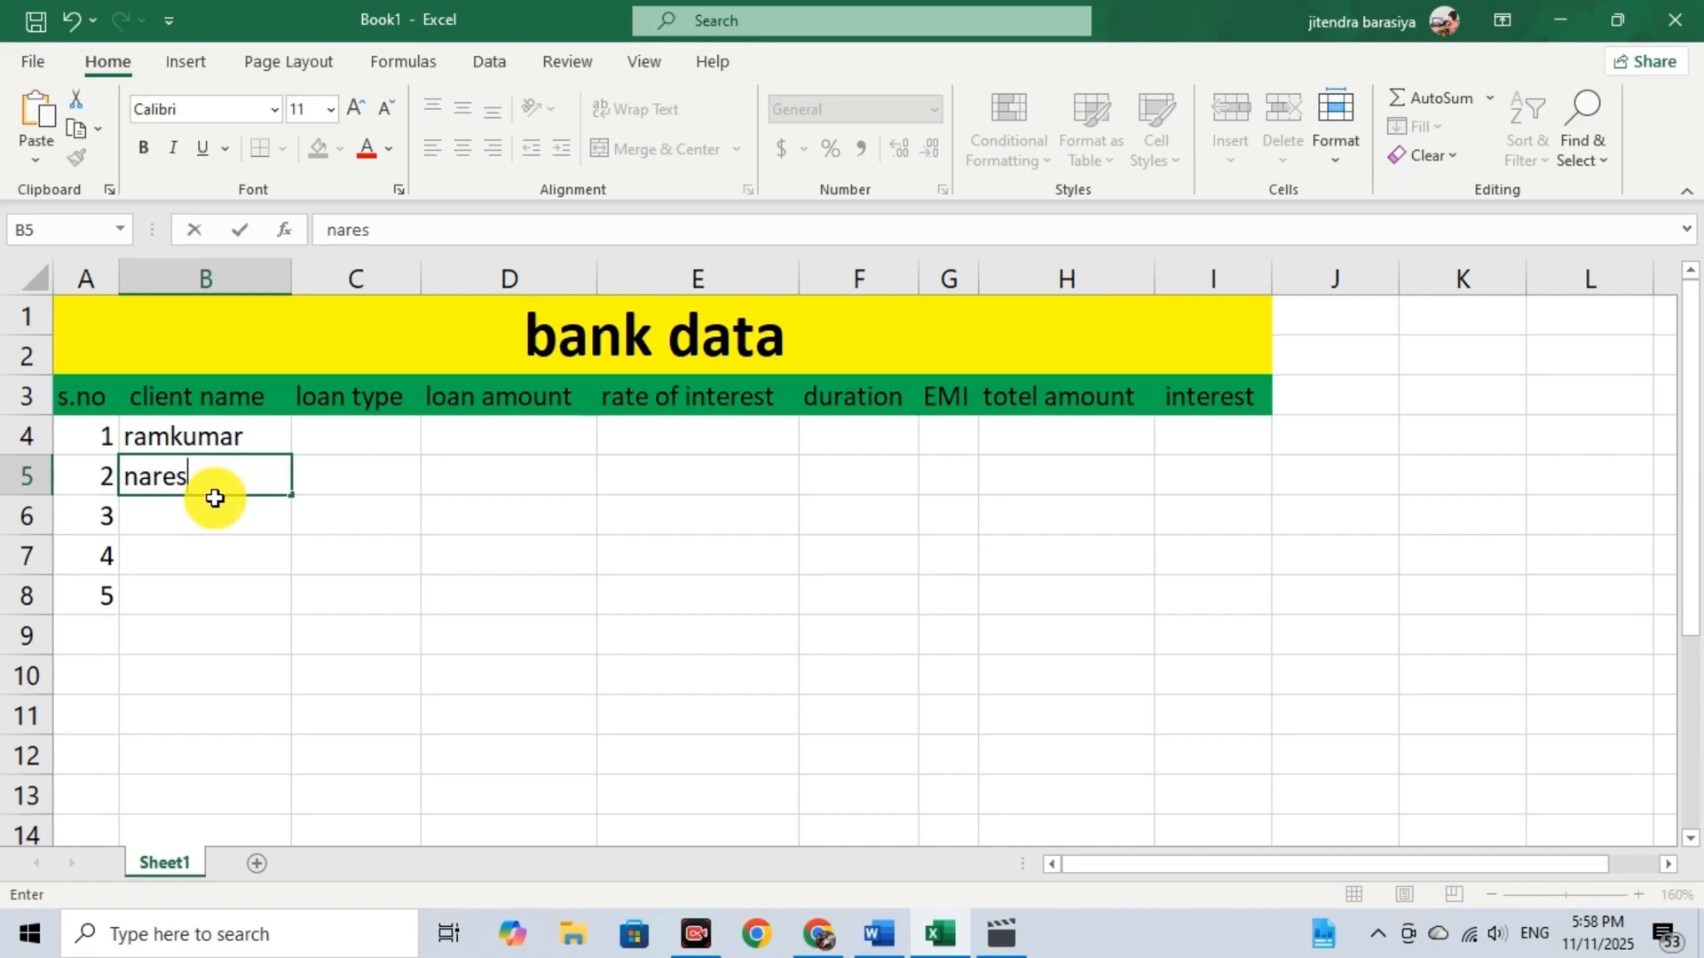
{"action": "key", "text": "Return"}
{"action": "type", "text": "suresh"}
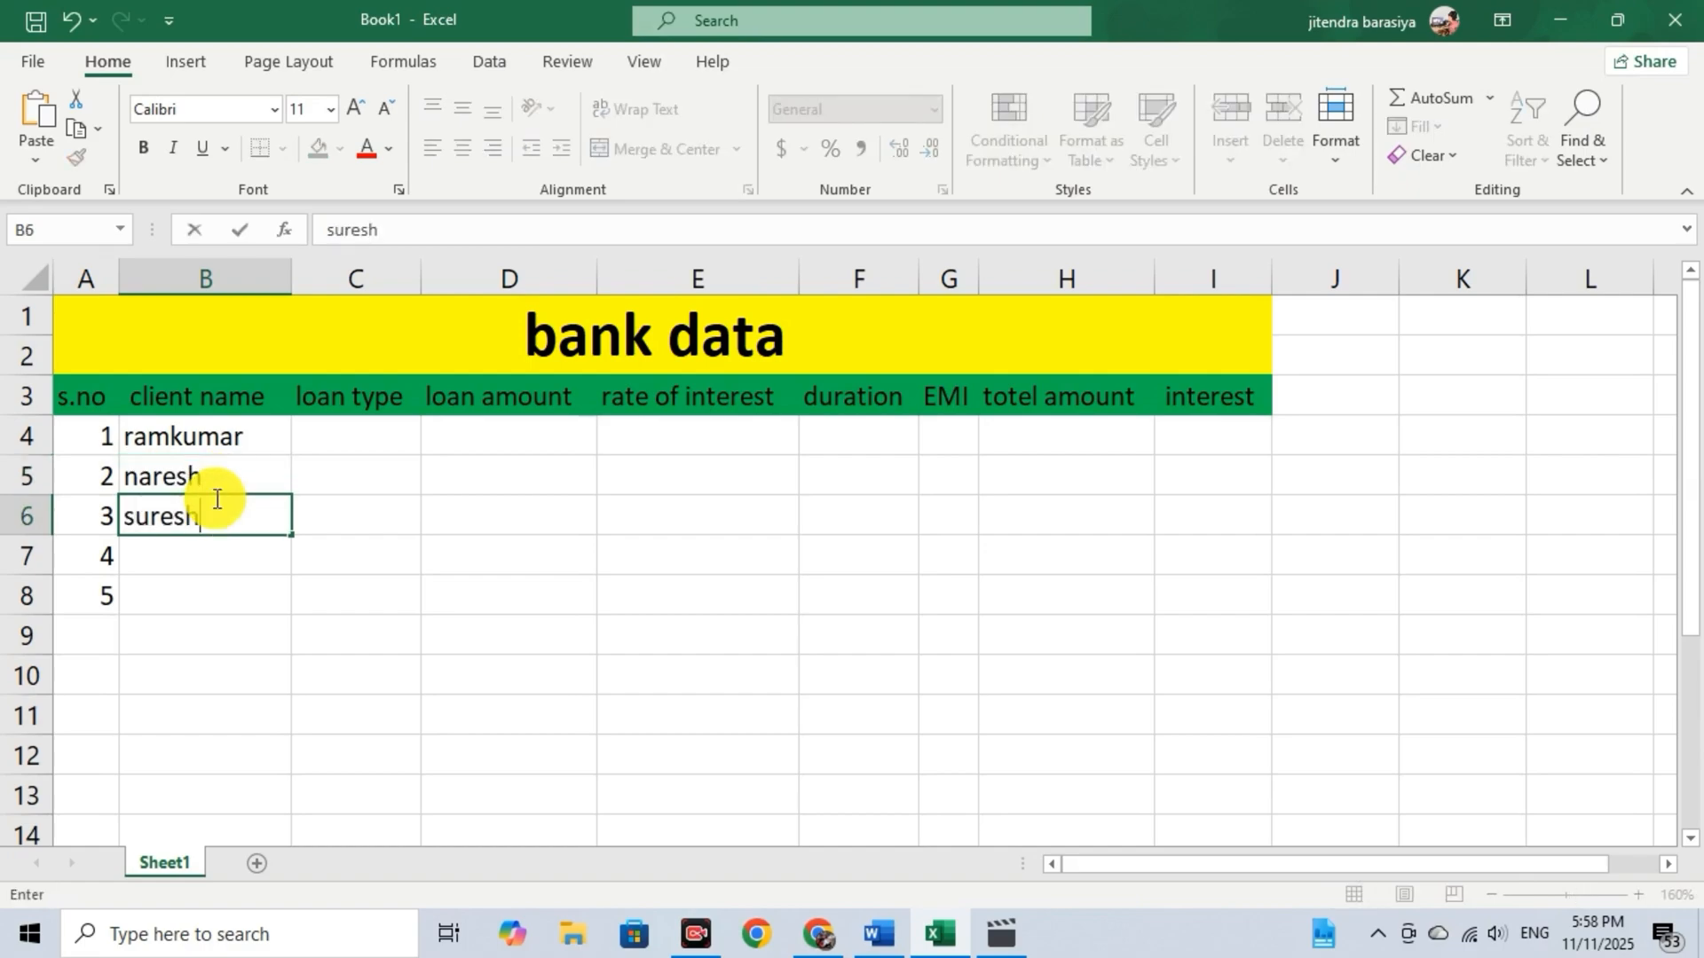
{"action": "key", "text": "Return"}
{"action": "type", "text": "pavan"}
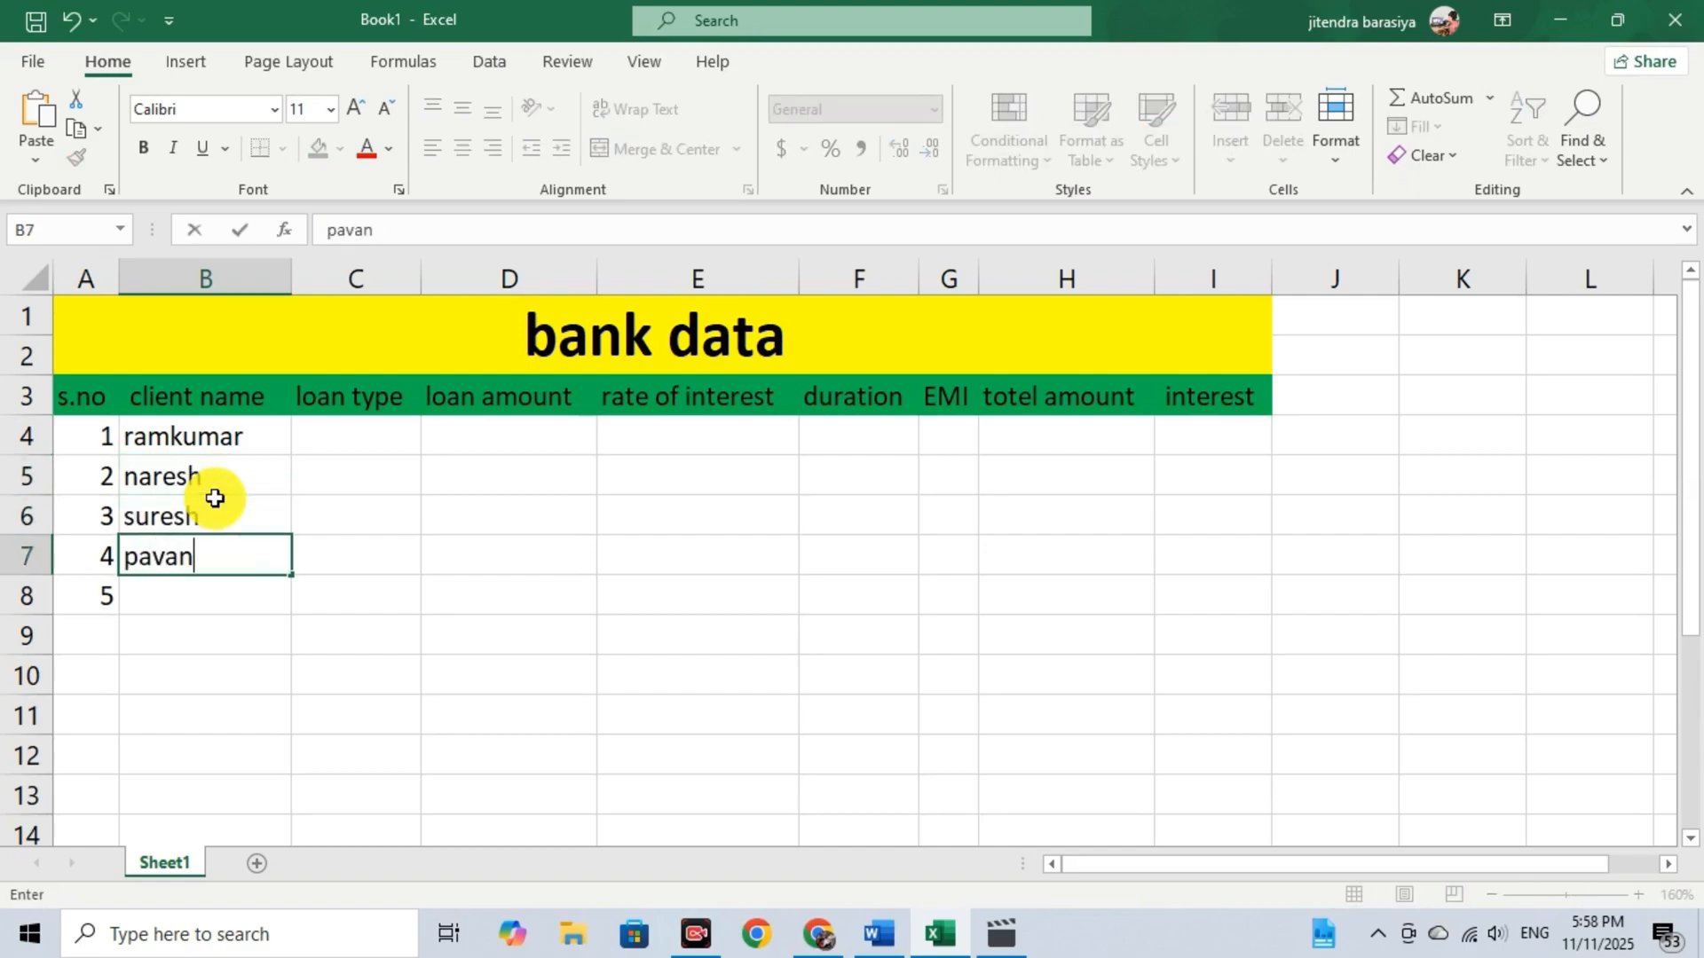
{"action": "key", "text": "Return"}
{"action": "type", "text": "kuldeep"}
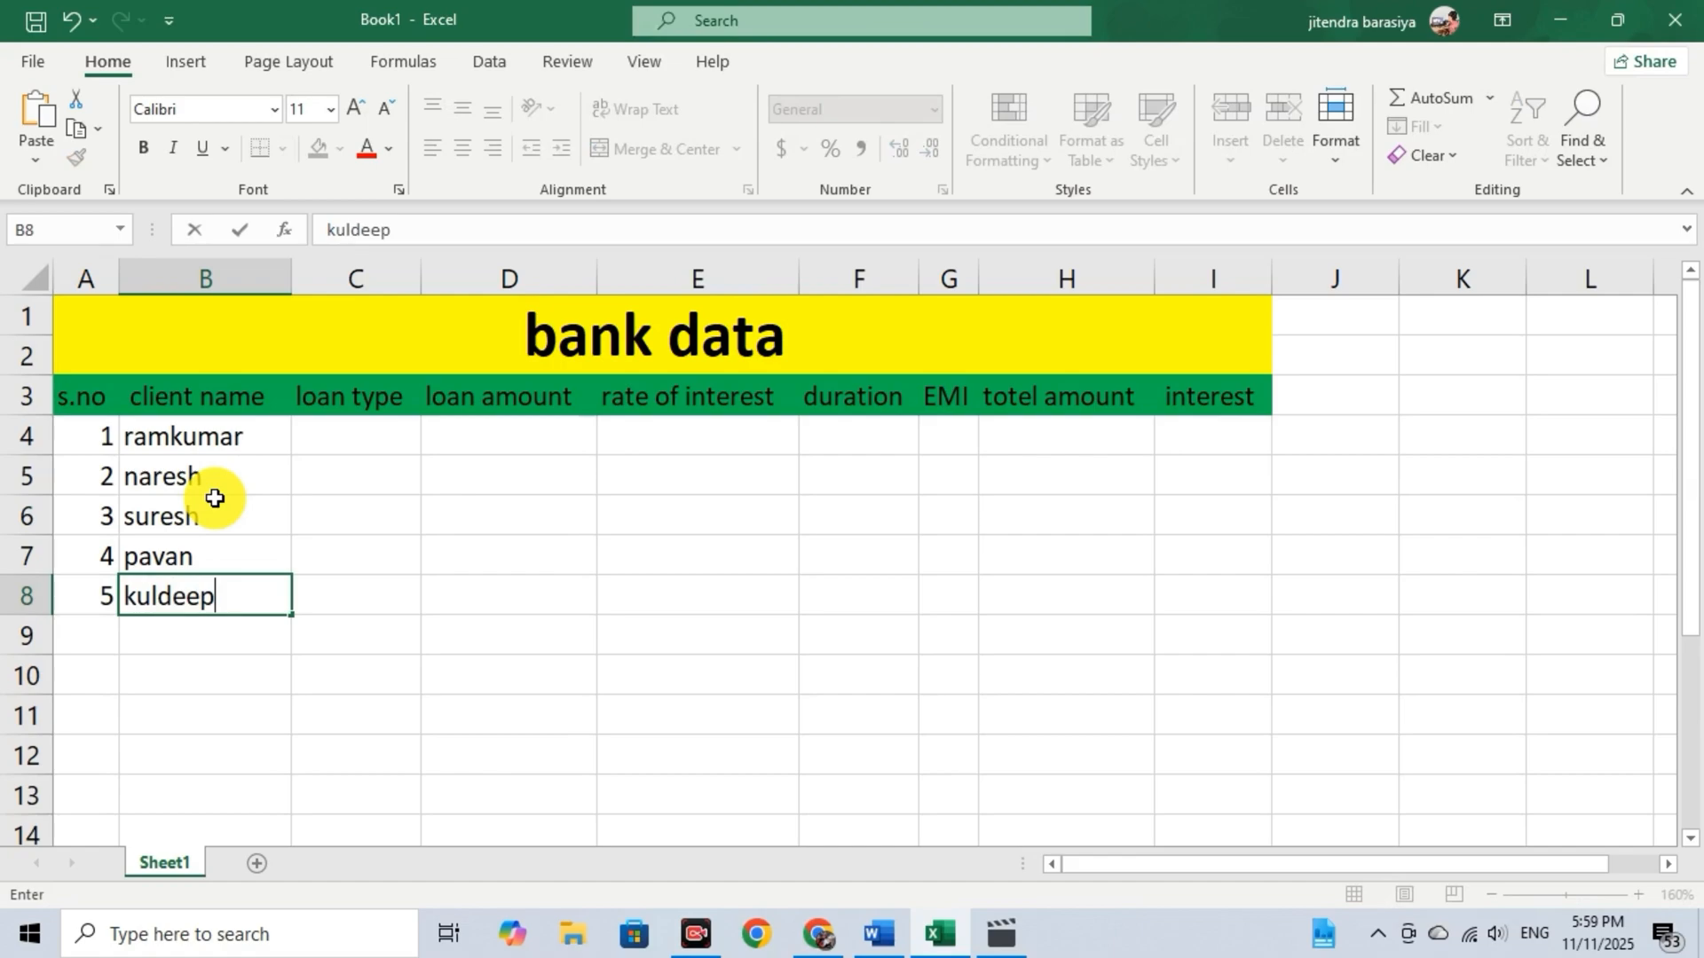
{"action": "key", "text": "Return"}
{"action": "type", "text": "raja"}
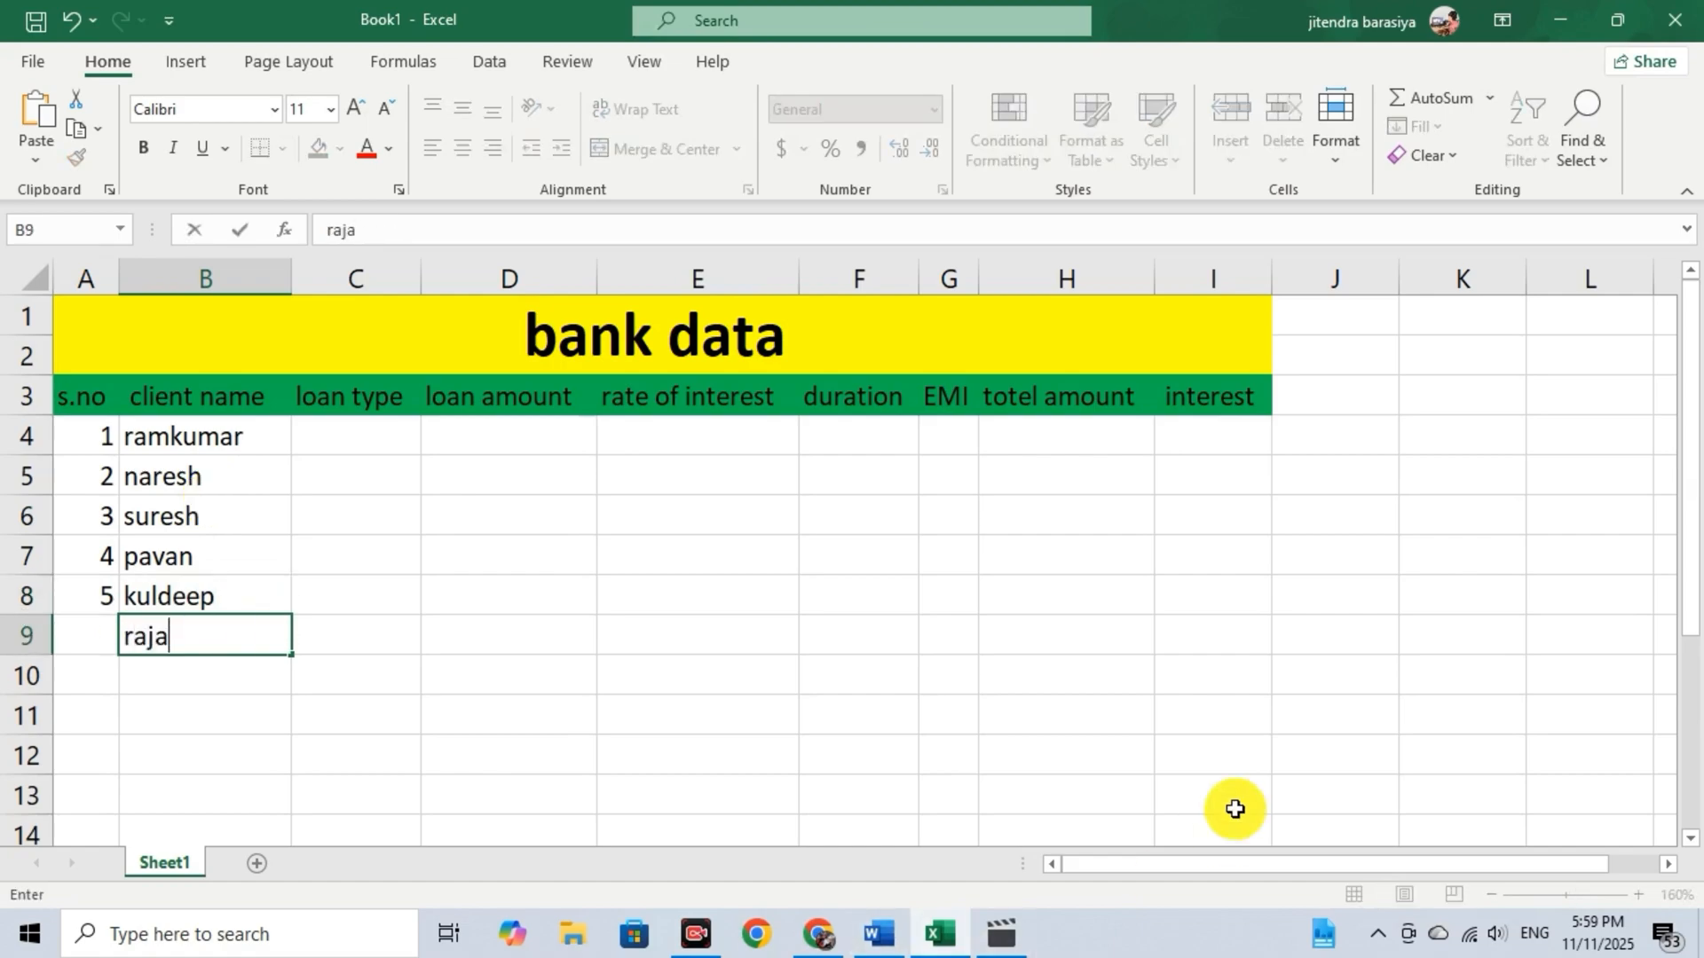
Enter serial number 6 in A9 for the last client.
{"action": "key", "text": "Left"}
{"action": "type", "text": "6"}
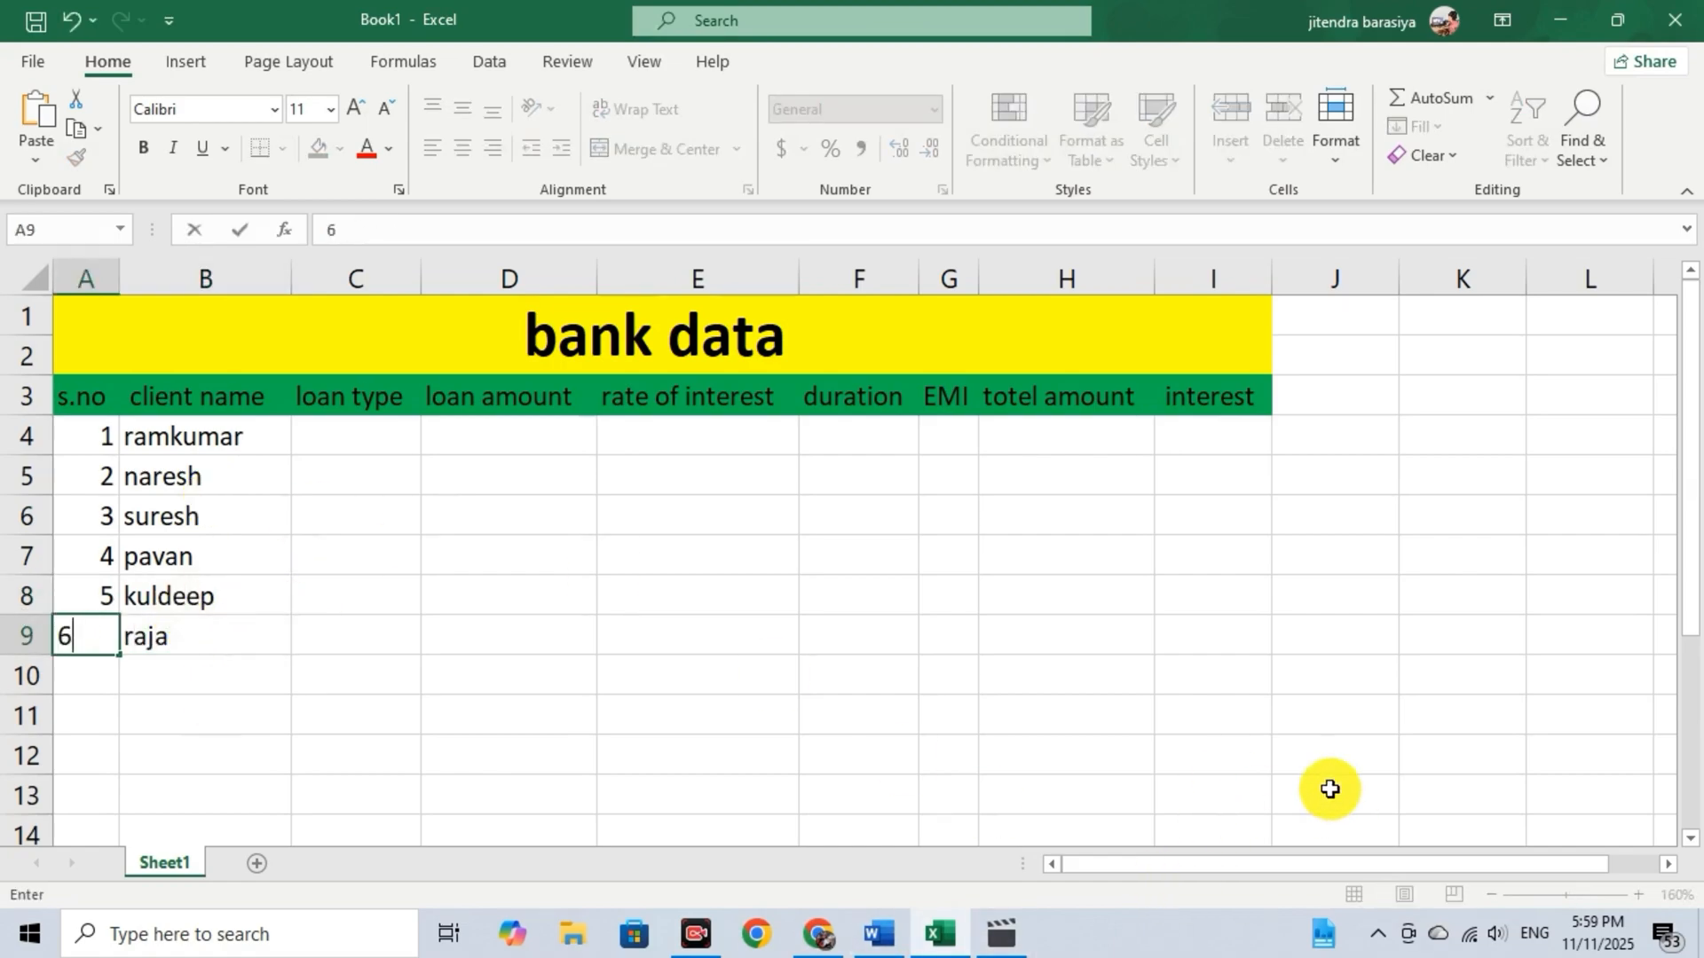
{"action": "key", "text": "ctrl+Return"}
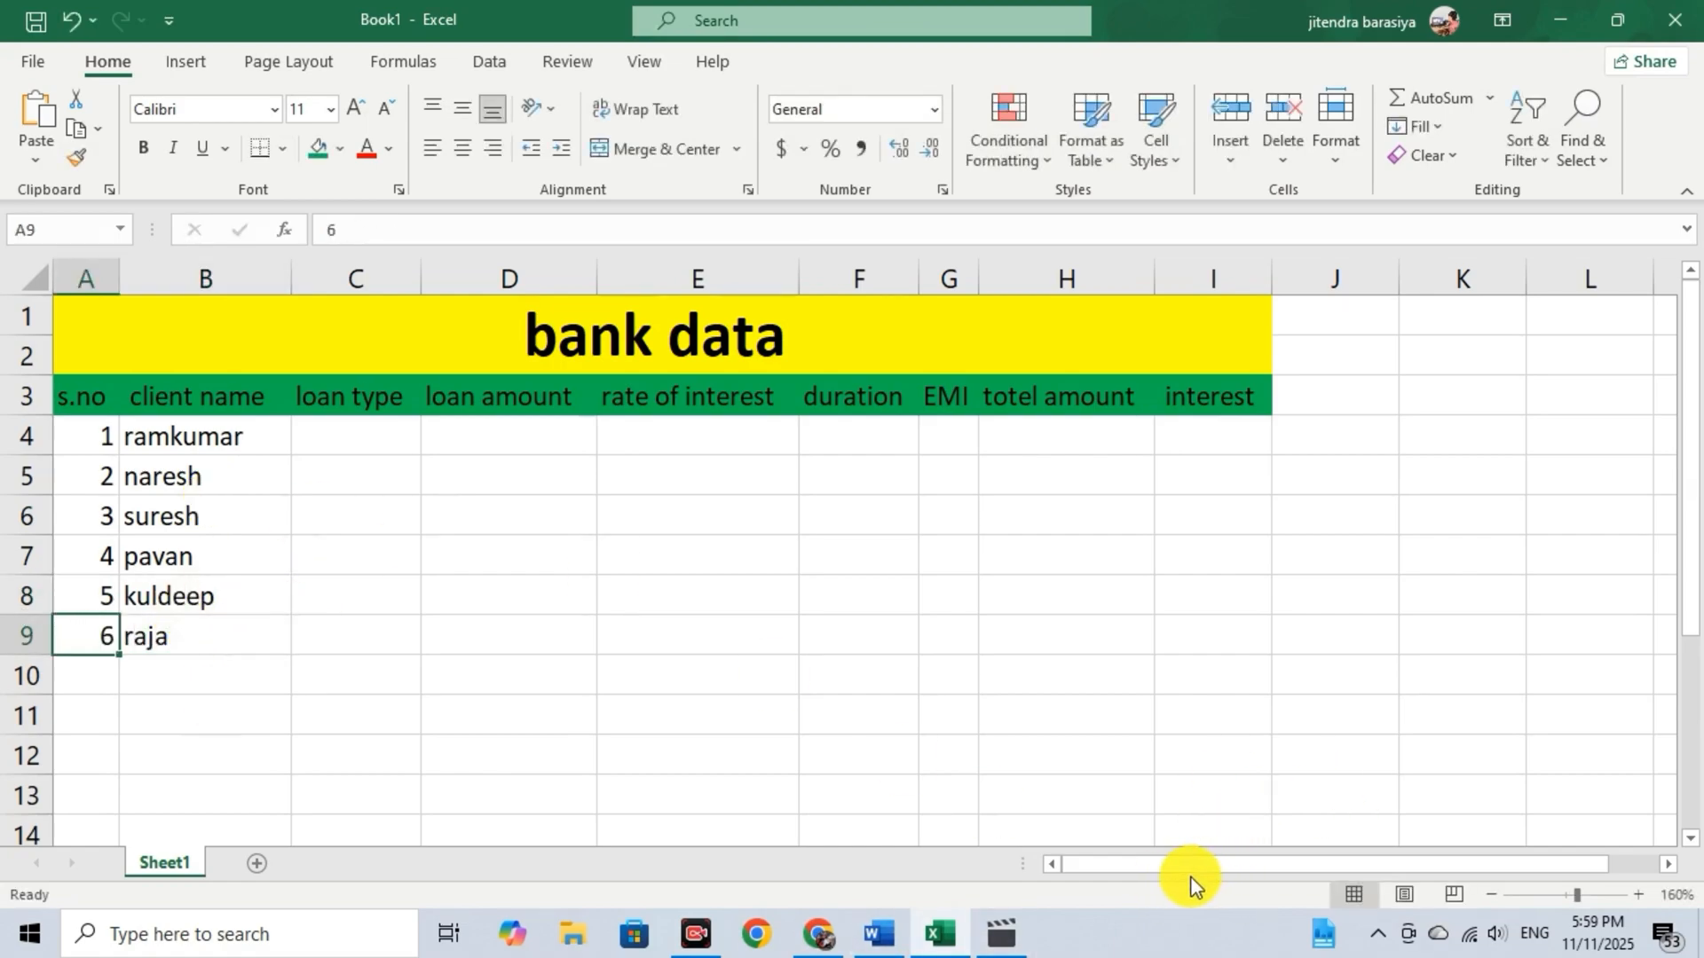
Enter the first three loan types: parsonal in C4, home in C5 and parsonal in C6.
{"action": "left_click", "coordinate": [355, 435]}
{"action": "double_click", "coordinate": [364, 441]}
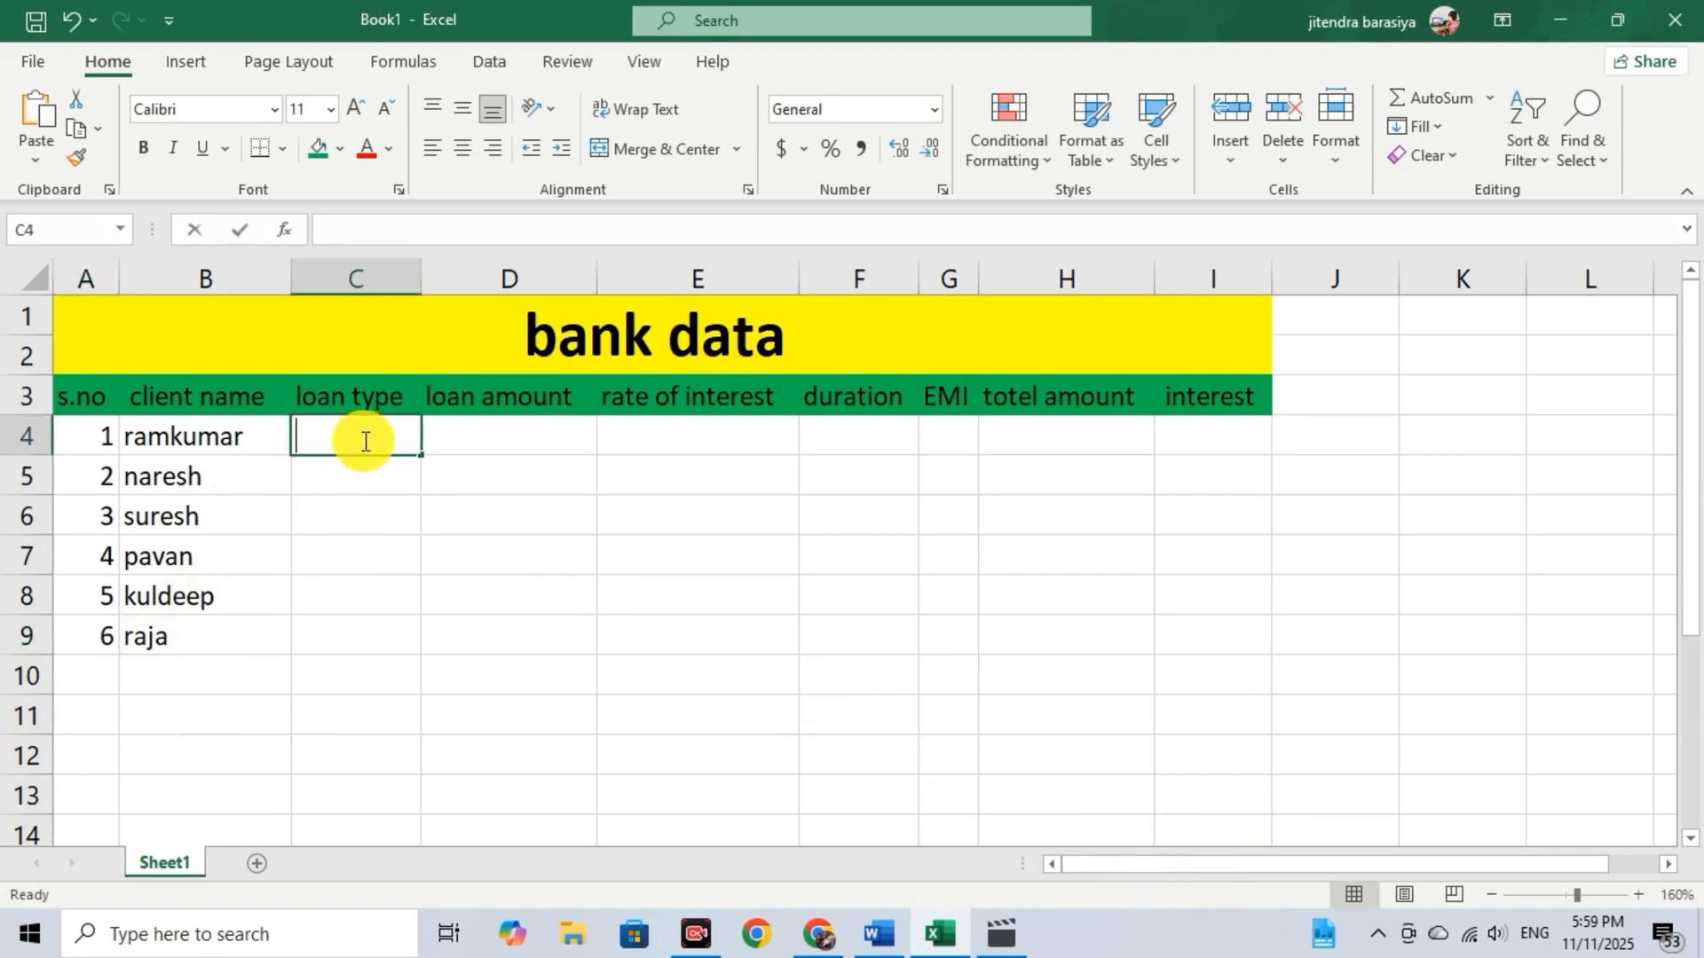
{"action": "type", "text": "parsonal"}
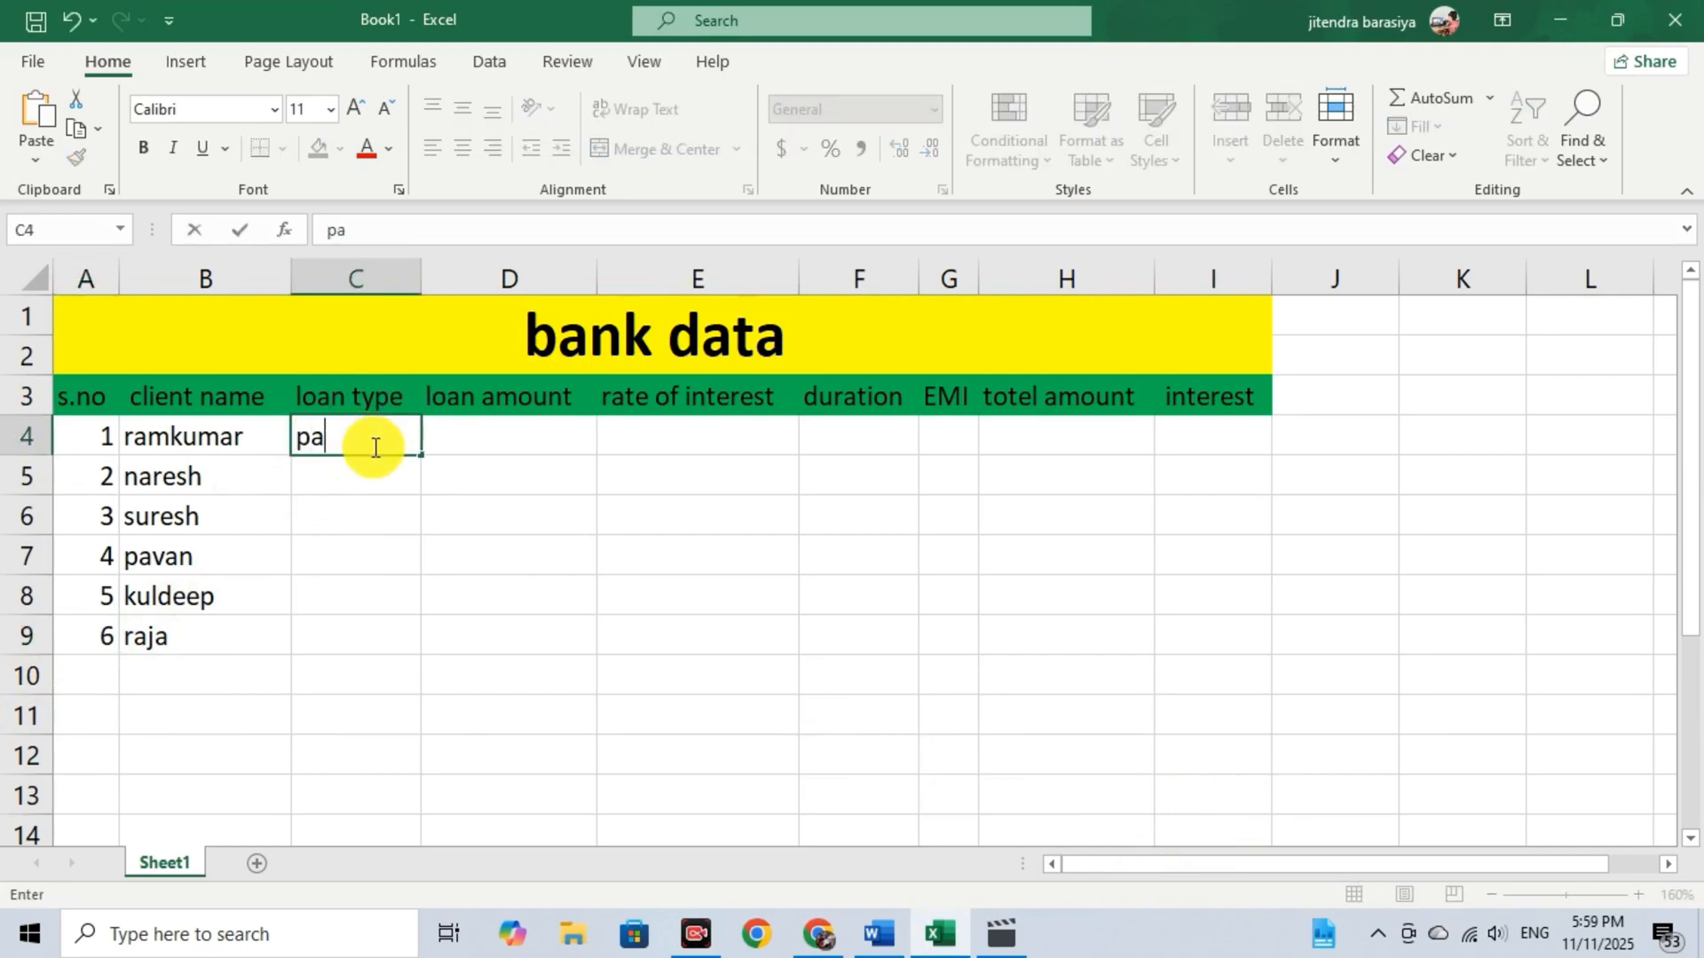
{"action": "left_click", "coordinate": [350, 471]}
{"action": "double_click", "coordinate": [351, 472]}
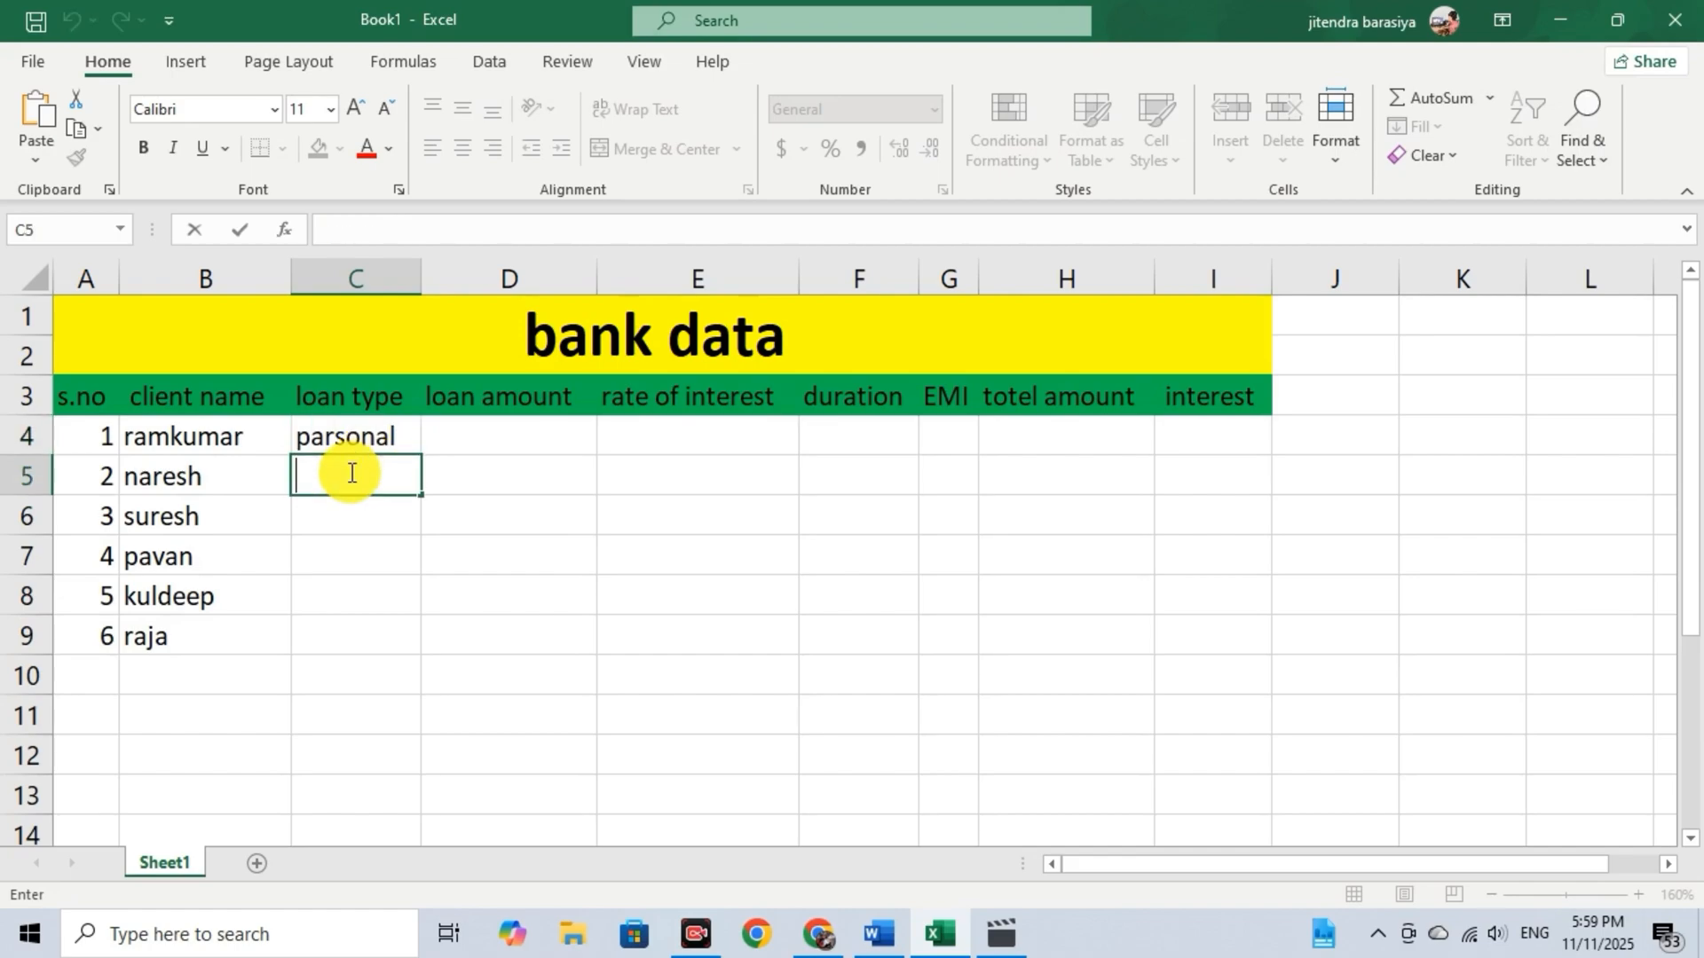
{"action": "type", "text": "home"}
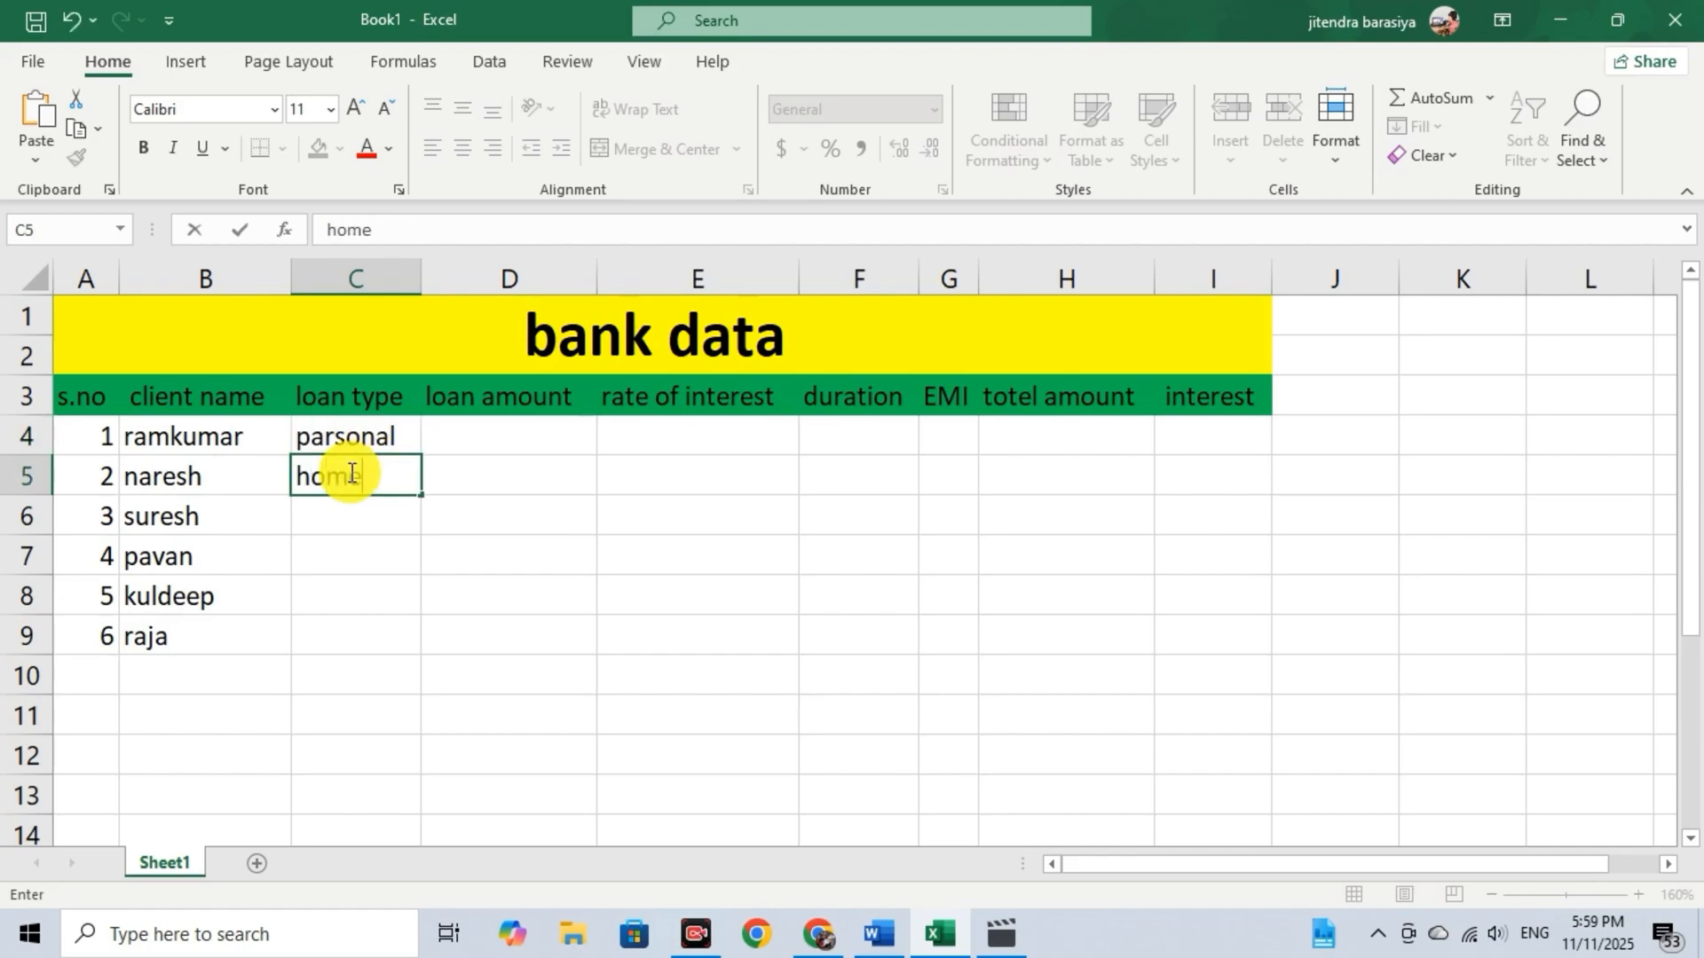
{"action": "key", "text": "Return"}
{"action": "type", "text": "parsonal"}
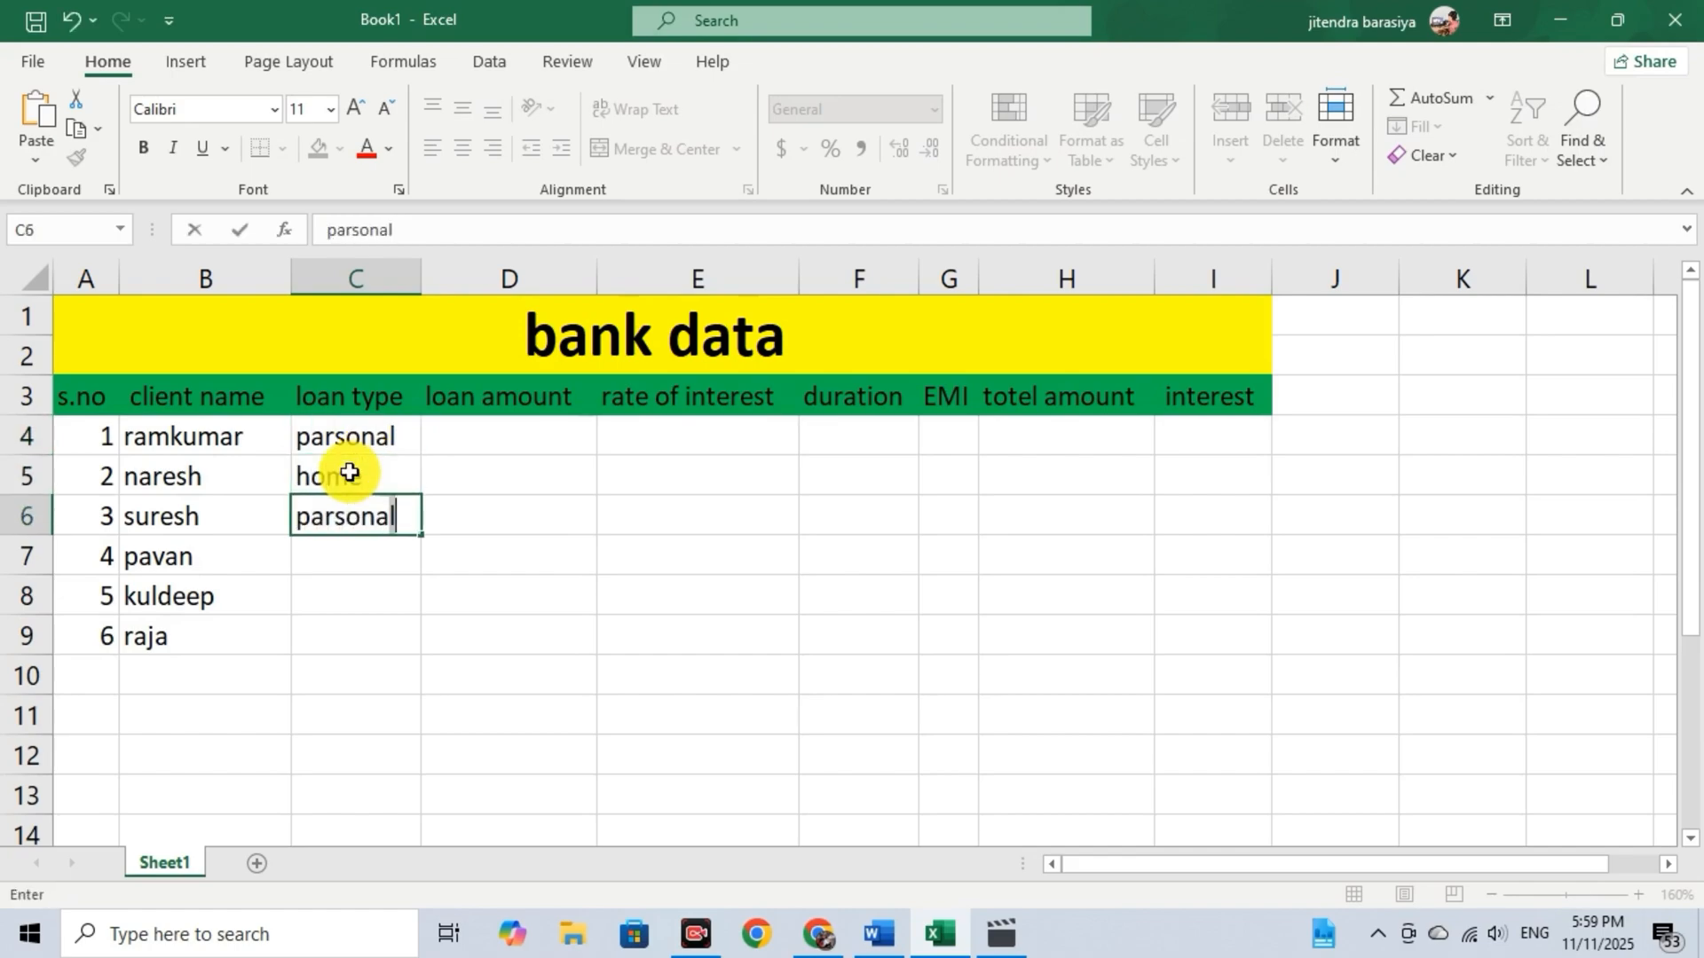
{"action": "key", "text": "Return"}
Enter the remaining loan types: parsonal in C7, home in C8 and home in C9.
{"action": "type", "text": "parsonal"}
{"action": "key", "text": "Return"}
{"action": "type", "text": "h"}
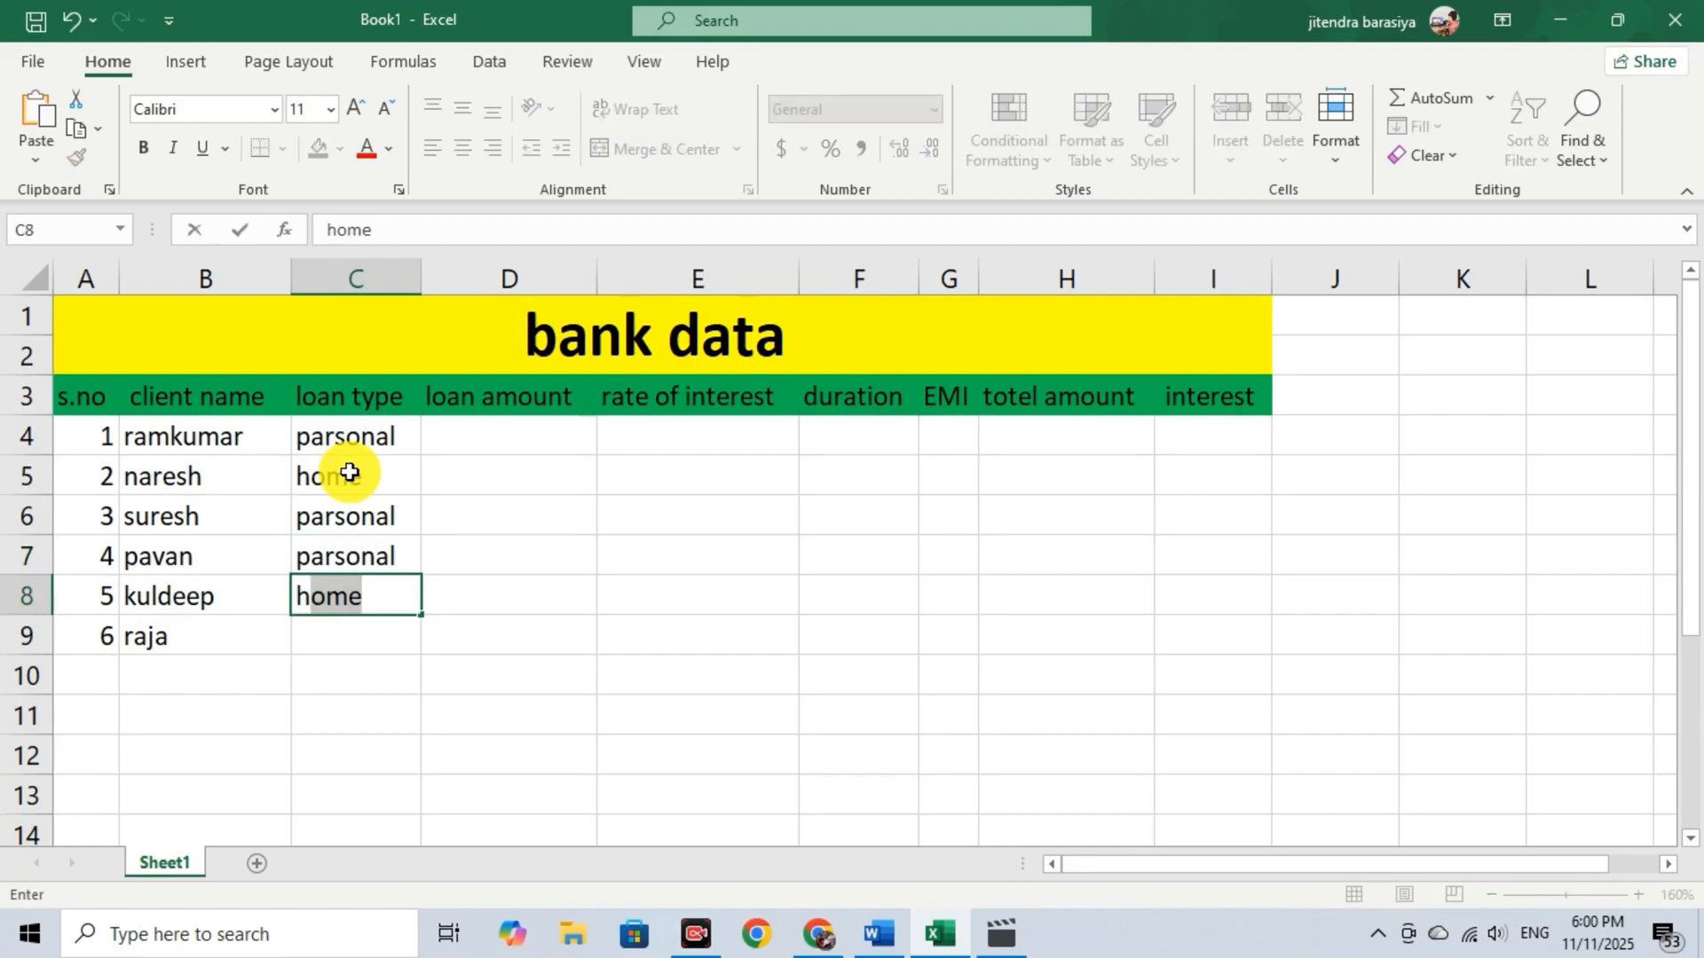
{"action": "key", "text": "Return"}
{"action": "type", "text": "home"}
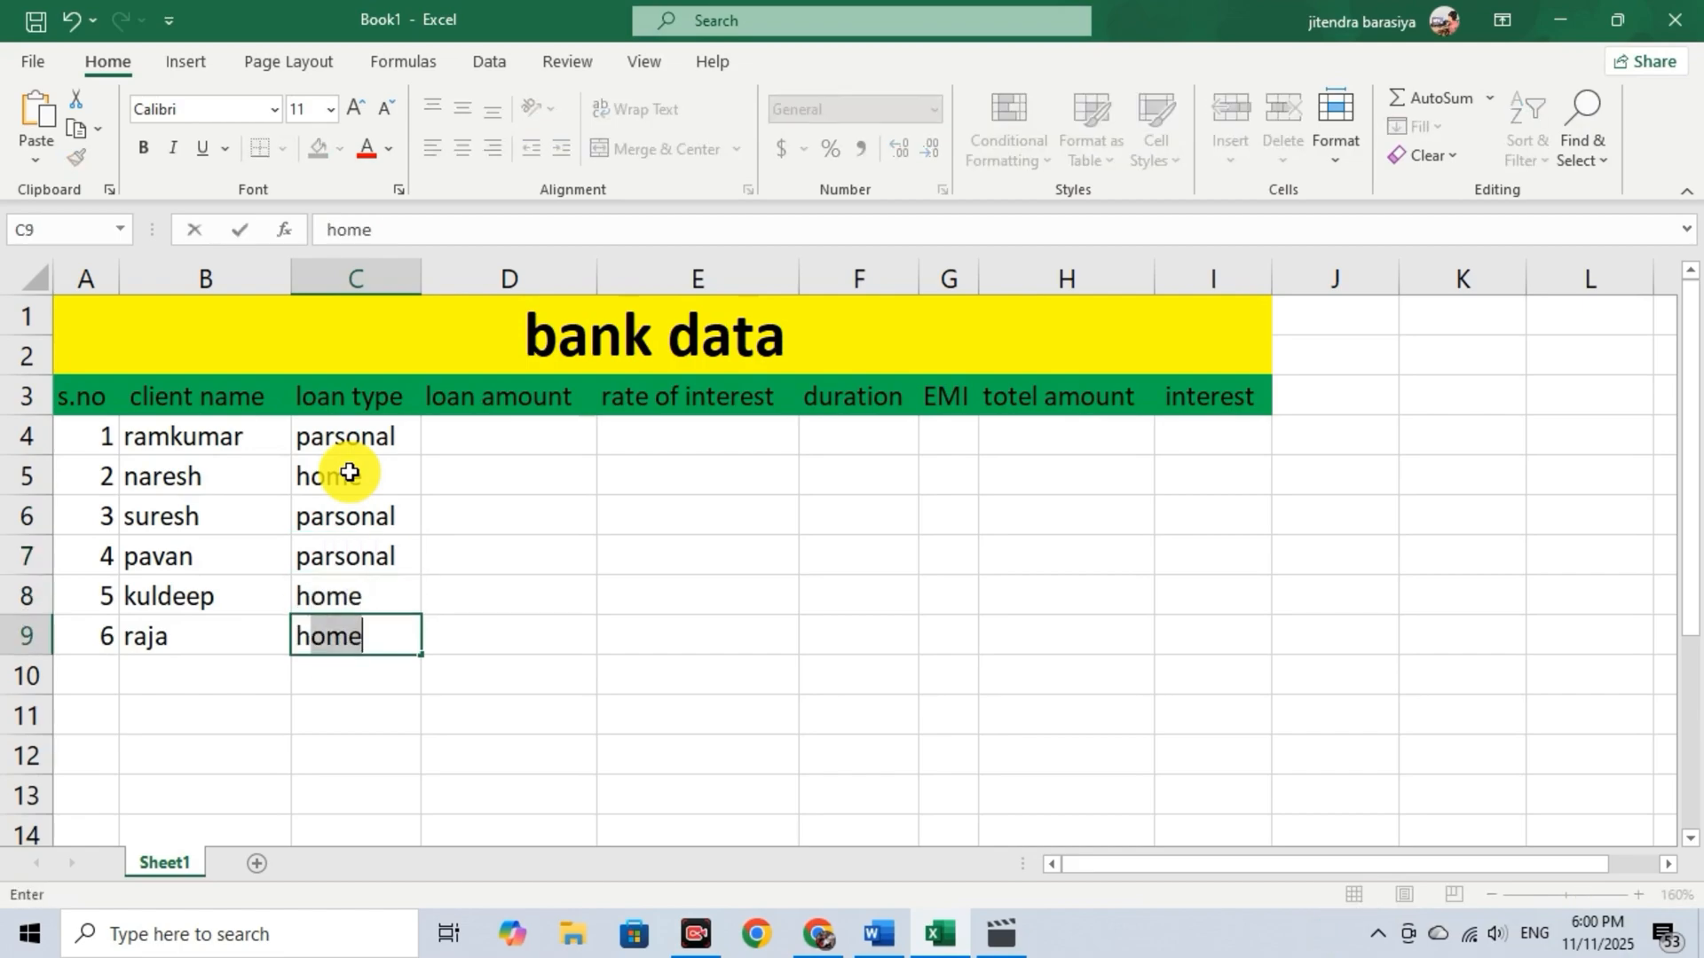
{"action": "key", "text": "Return"}
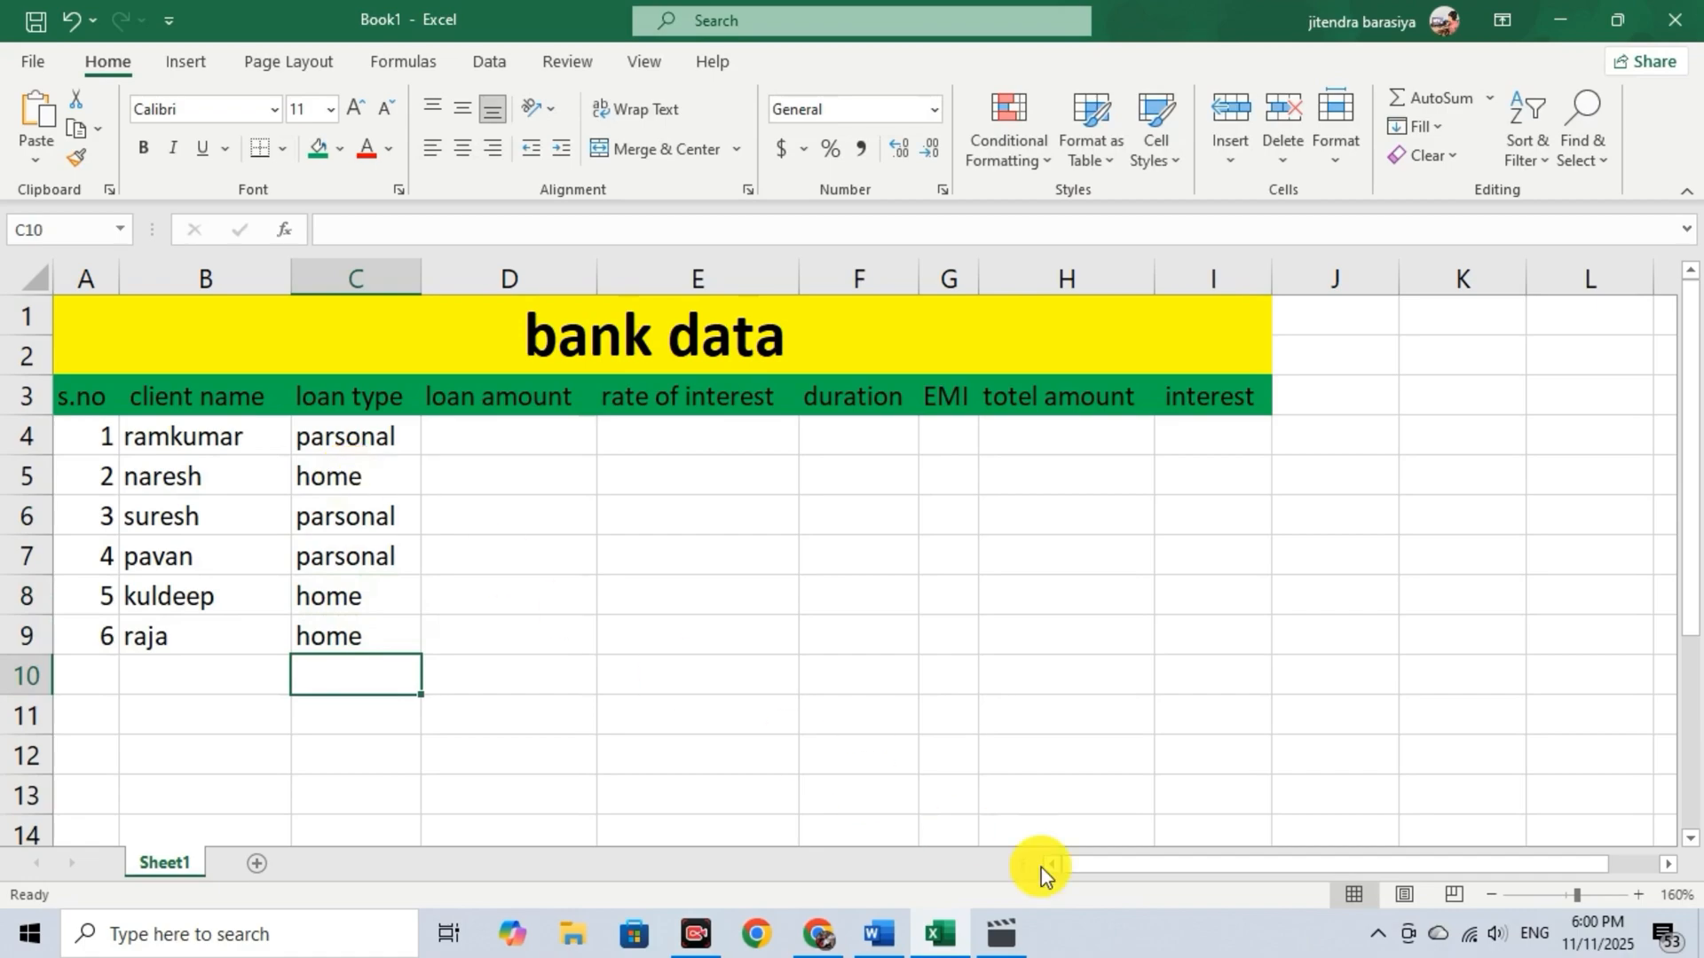
Enter the loan amounts 100000, 400000 and 600000 in cells D4 to D6.
{"action": "left_click", "coordinate": [484, 446]}
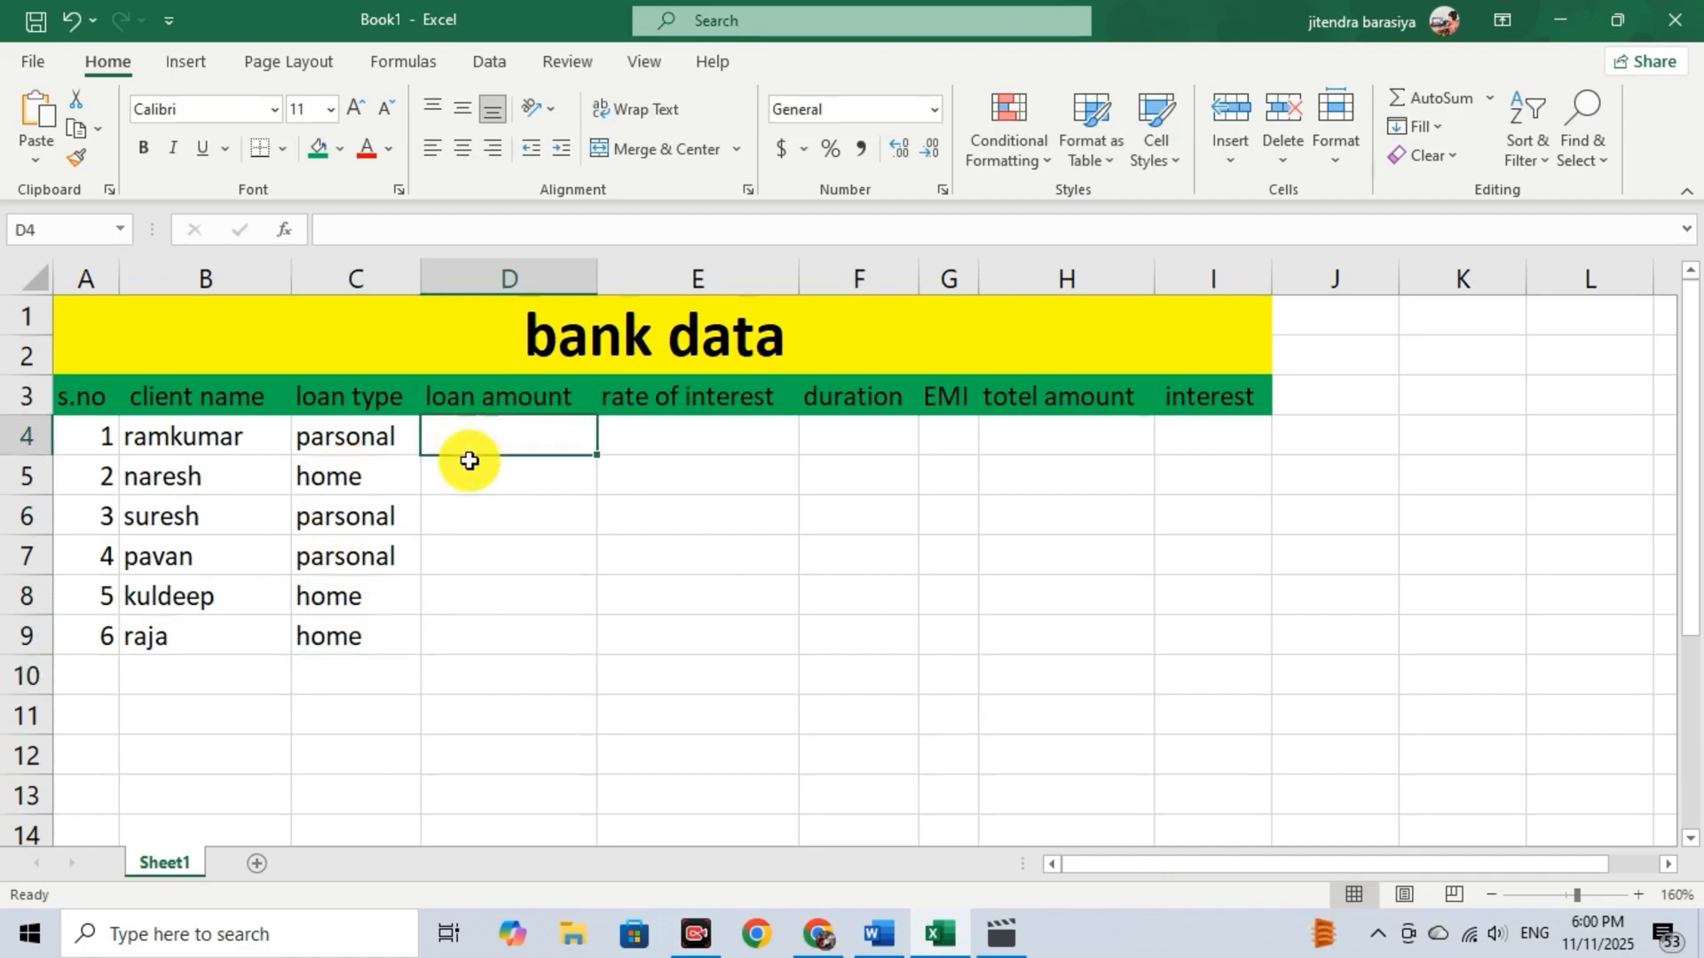
{"action": "double_click", "coordinate": [548, 437]}
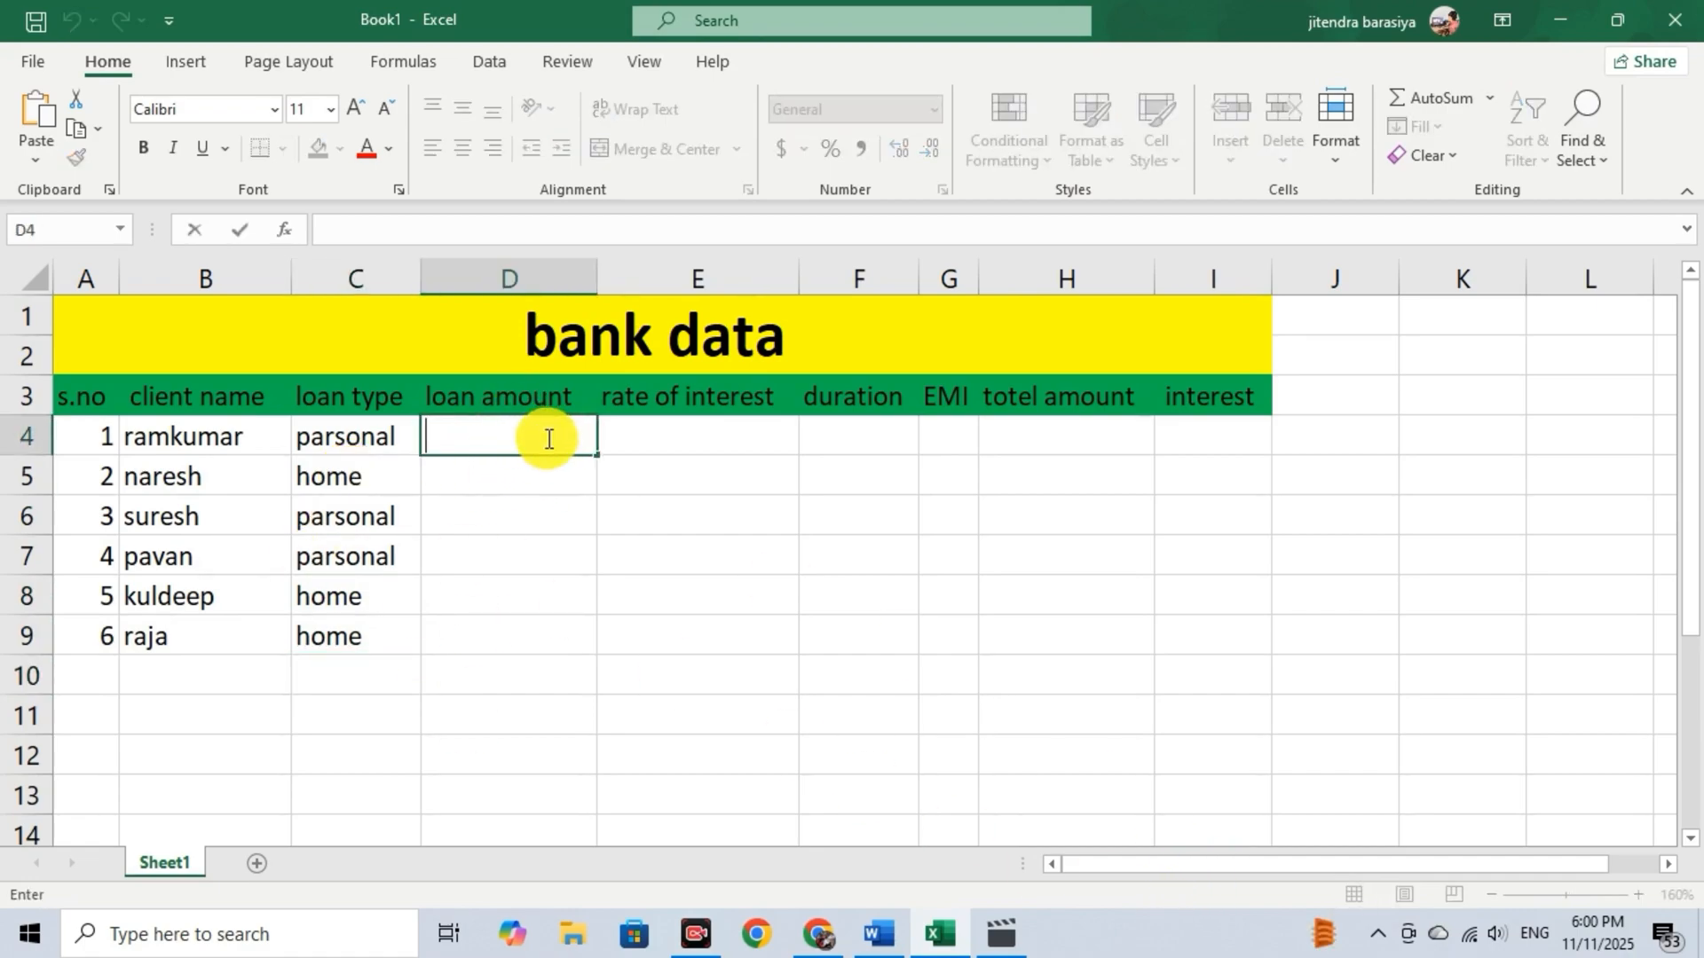
{"action": "type", "text": "100000"}
{"action": "key", "text": "Return"}
{"action": "type", "text": "400000"}
{"action": "key", "text": "Return"}
{"action": "type", "text": "600000"}
{"action": "key", "text": "Return"}
Enter the loan amounts 200000, 700000 and 800000 in cells D7 to D9.
{"action": "type", "text": "200000"}
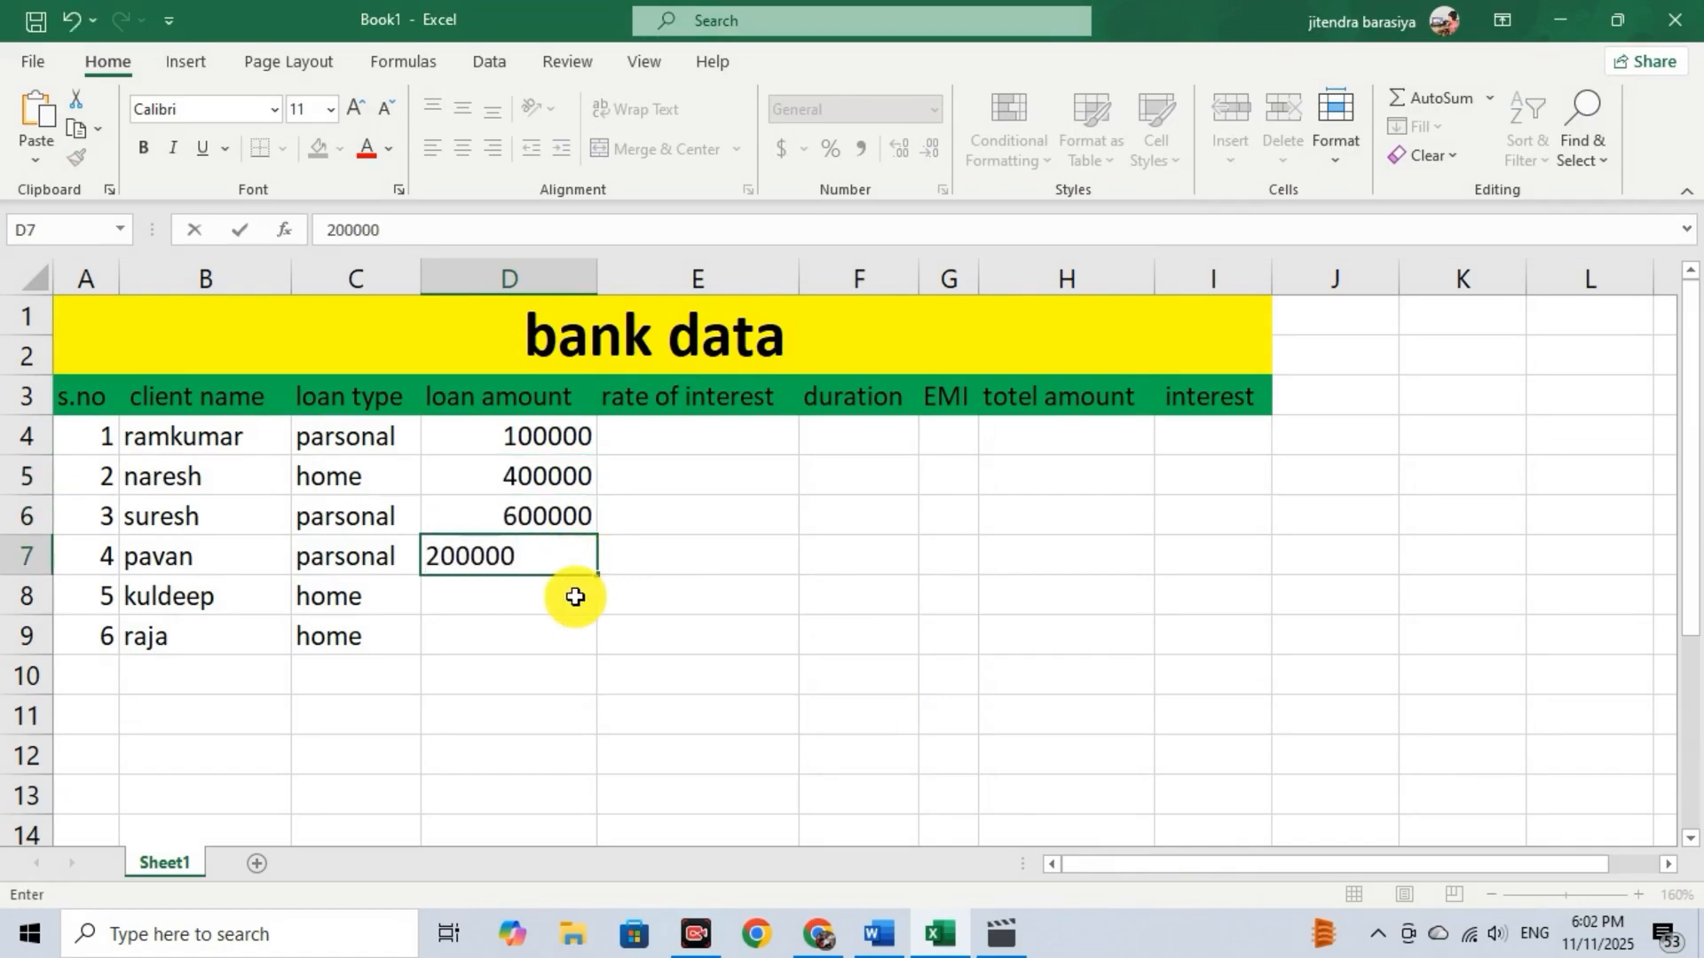
{"action": "key", "text": "Return"}
{"action": "type", "text": "70"}
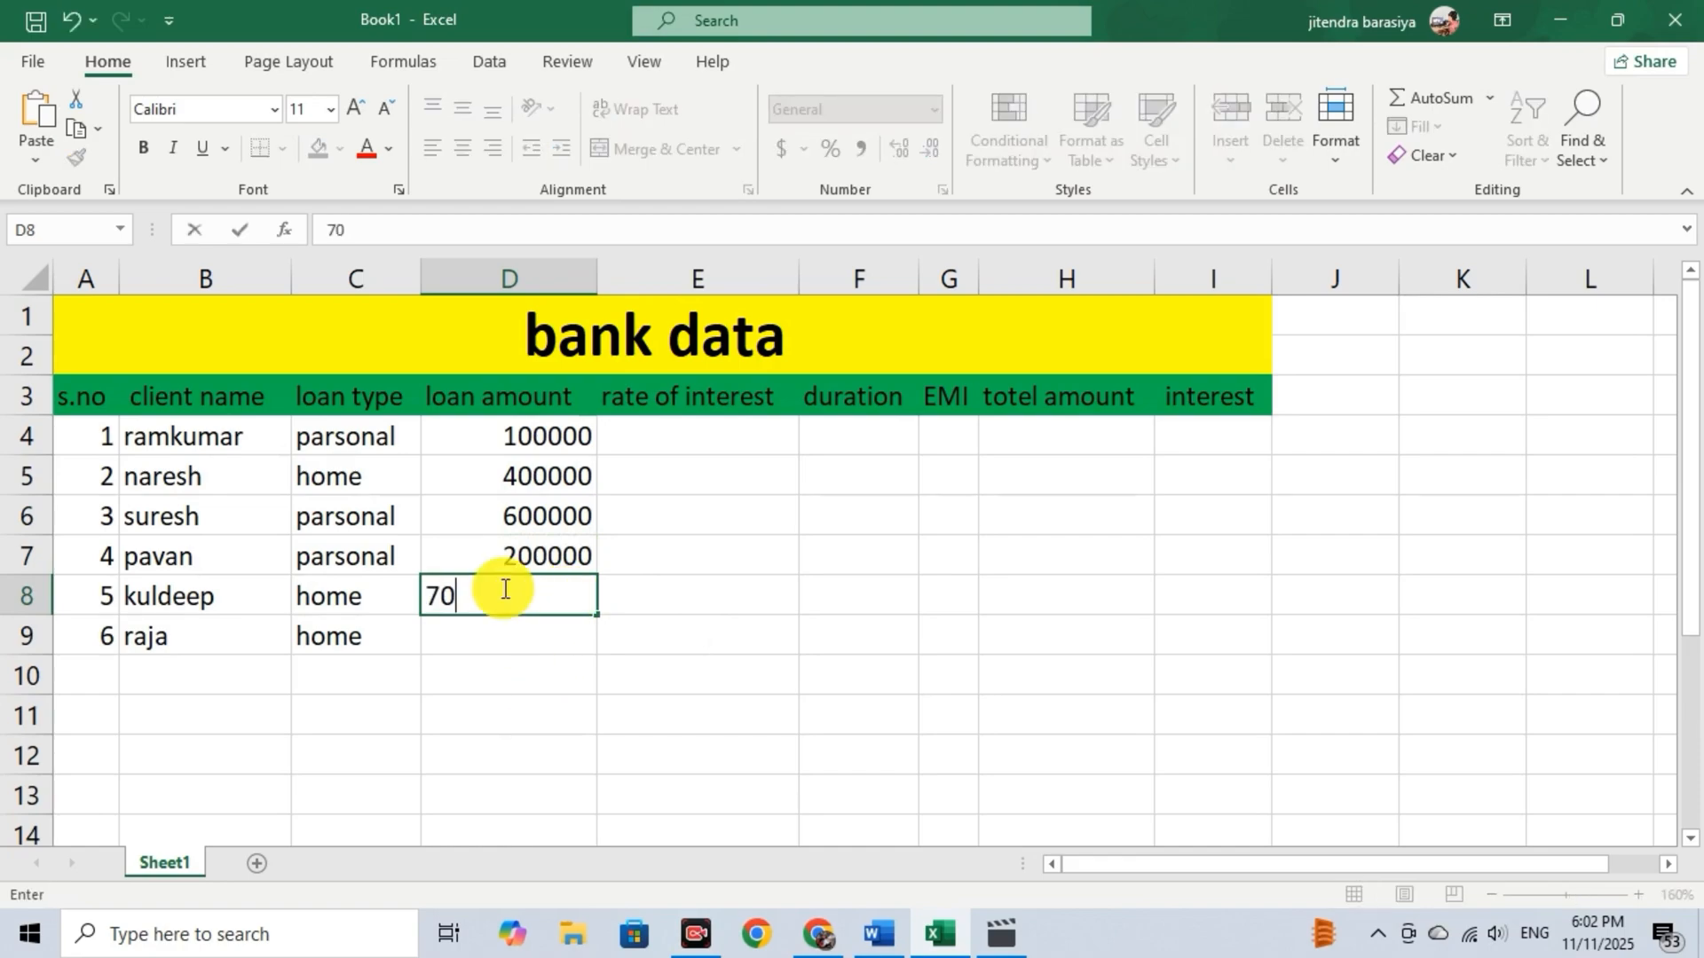
{"action": "type", "text": "0000"}
{"action": "key", "text": "Return"}
{"action": "type", "text": "800000"}
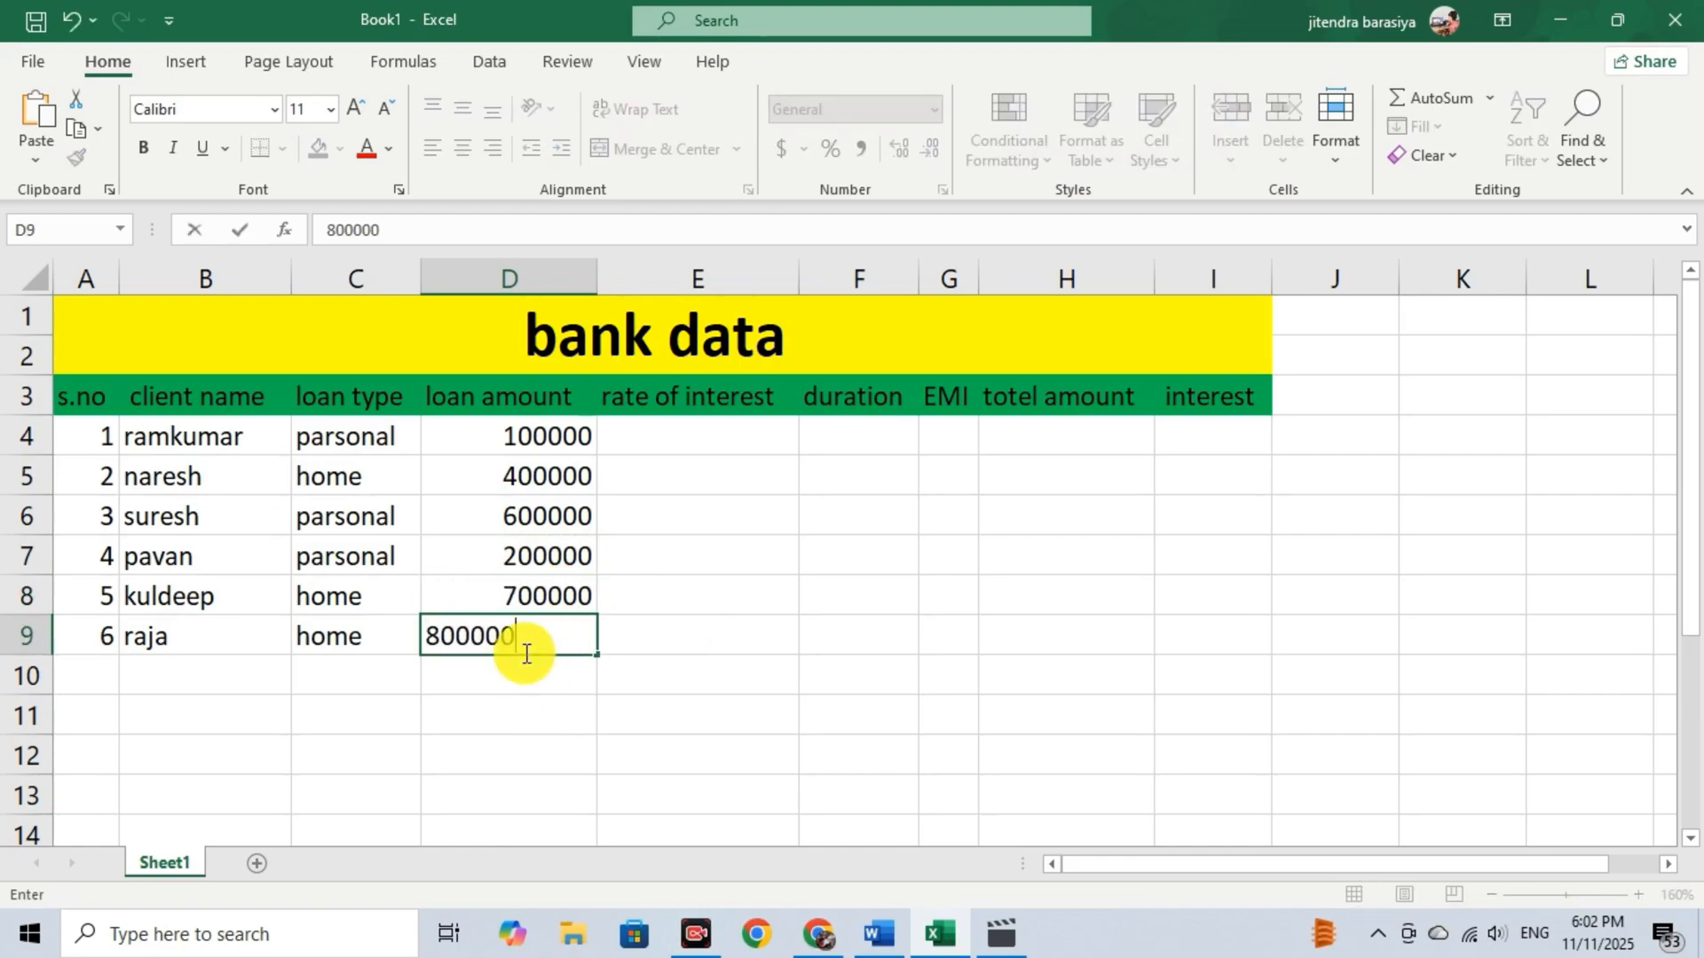
{"action": "key", "text": "Return"}
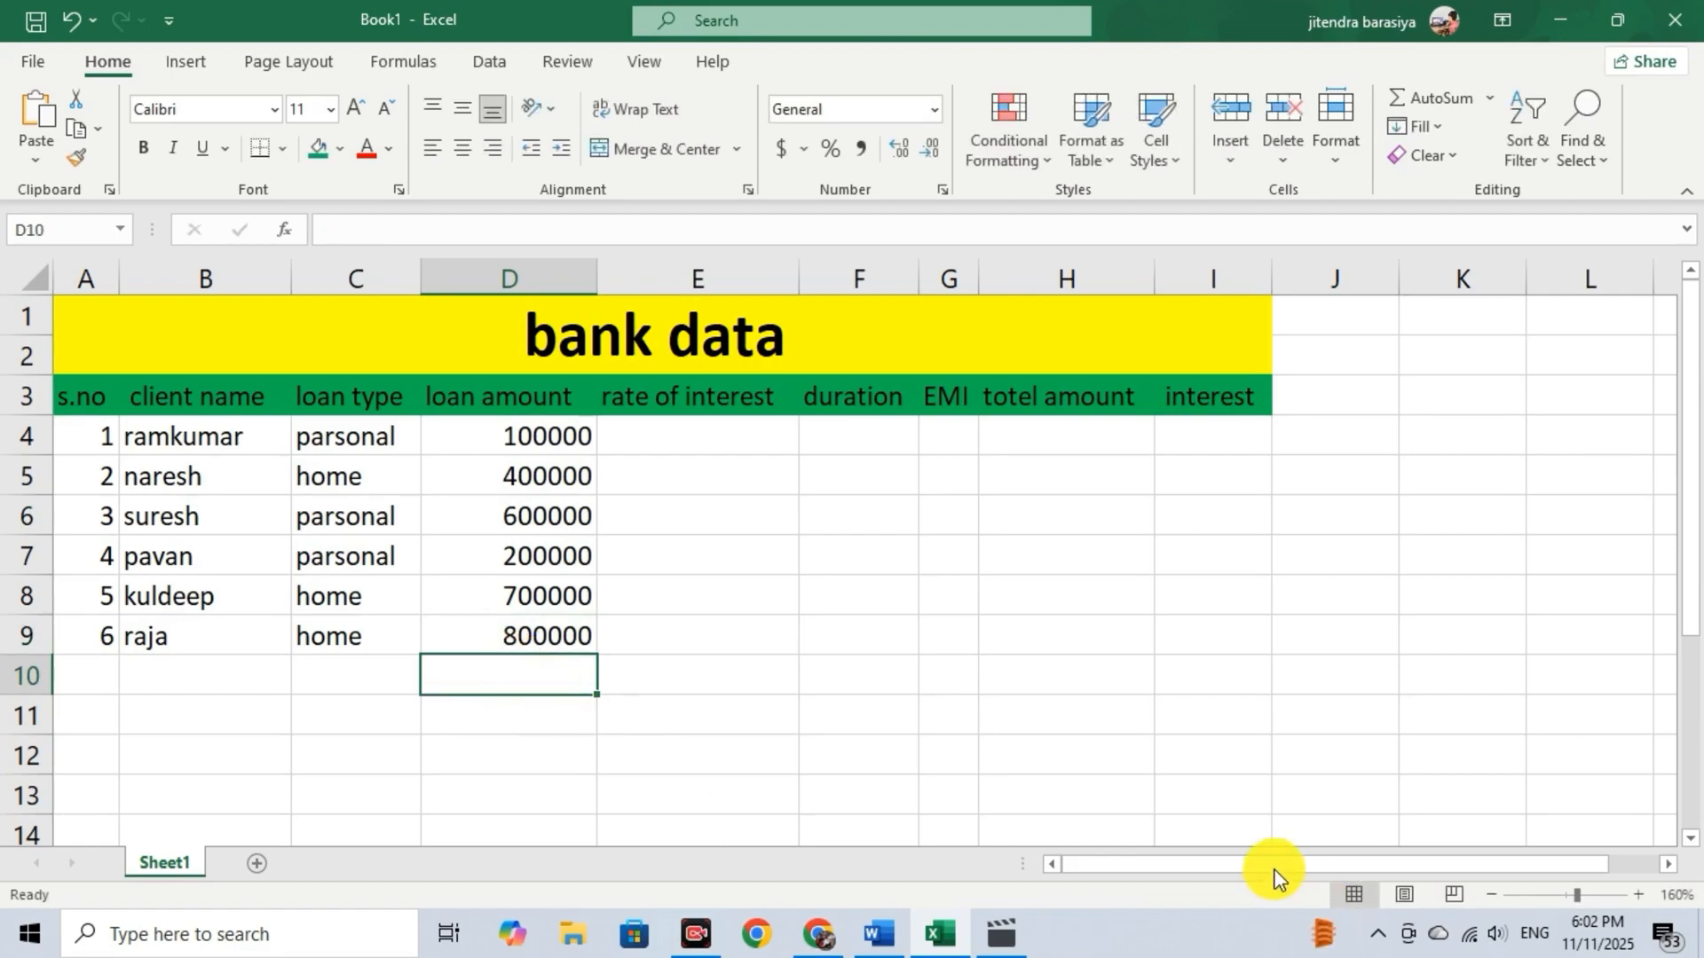
Enter the interest rates 11%, 13%, 10%, 12%, 10% and 9% in cells E4 to E9.
{"action": "left_click", "coordinate": [692, 437]}
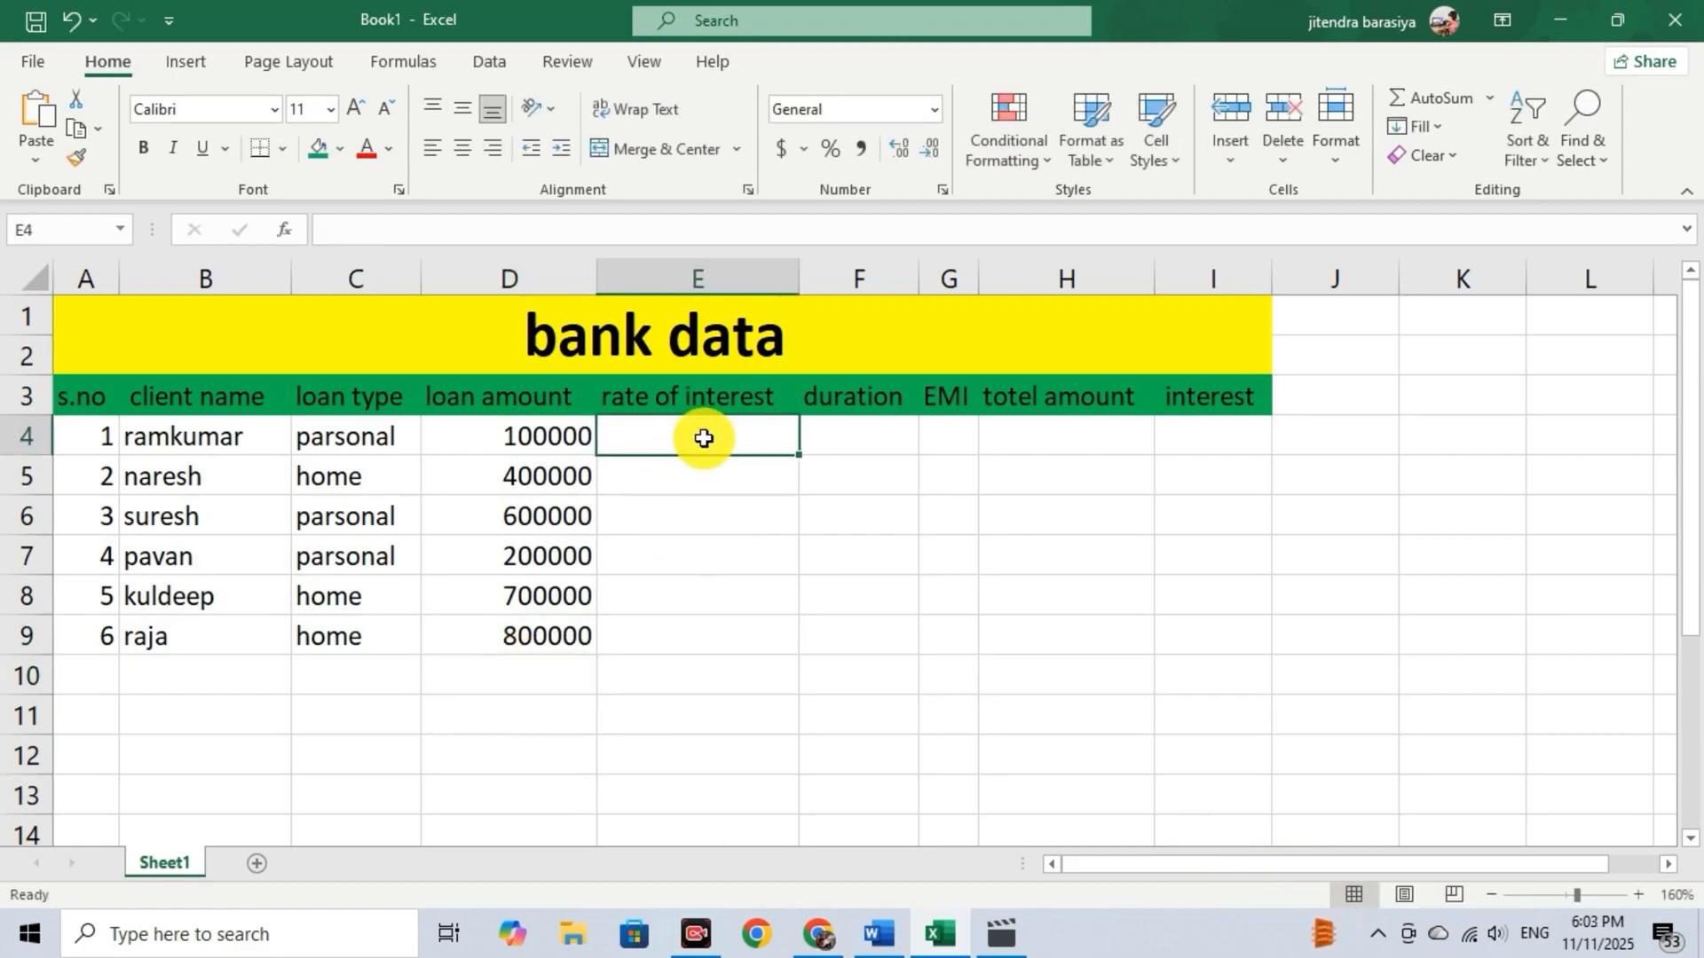
{"action": "double_click", "coordinate": [724, 432]}
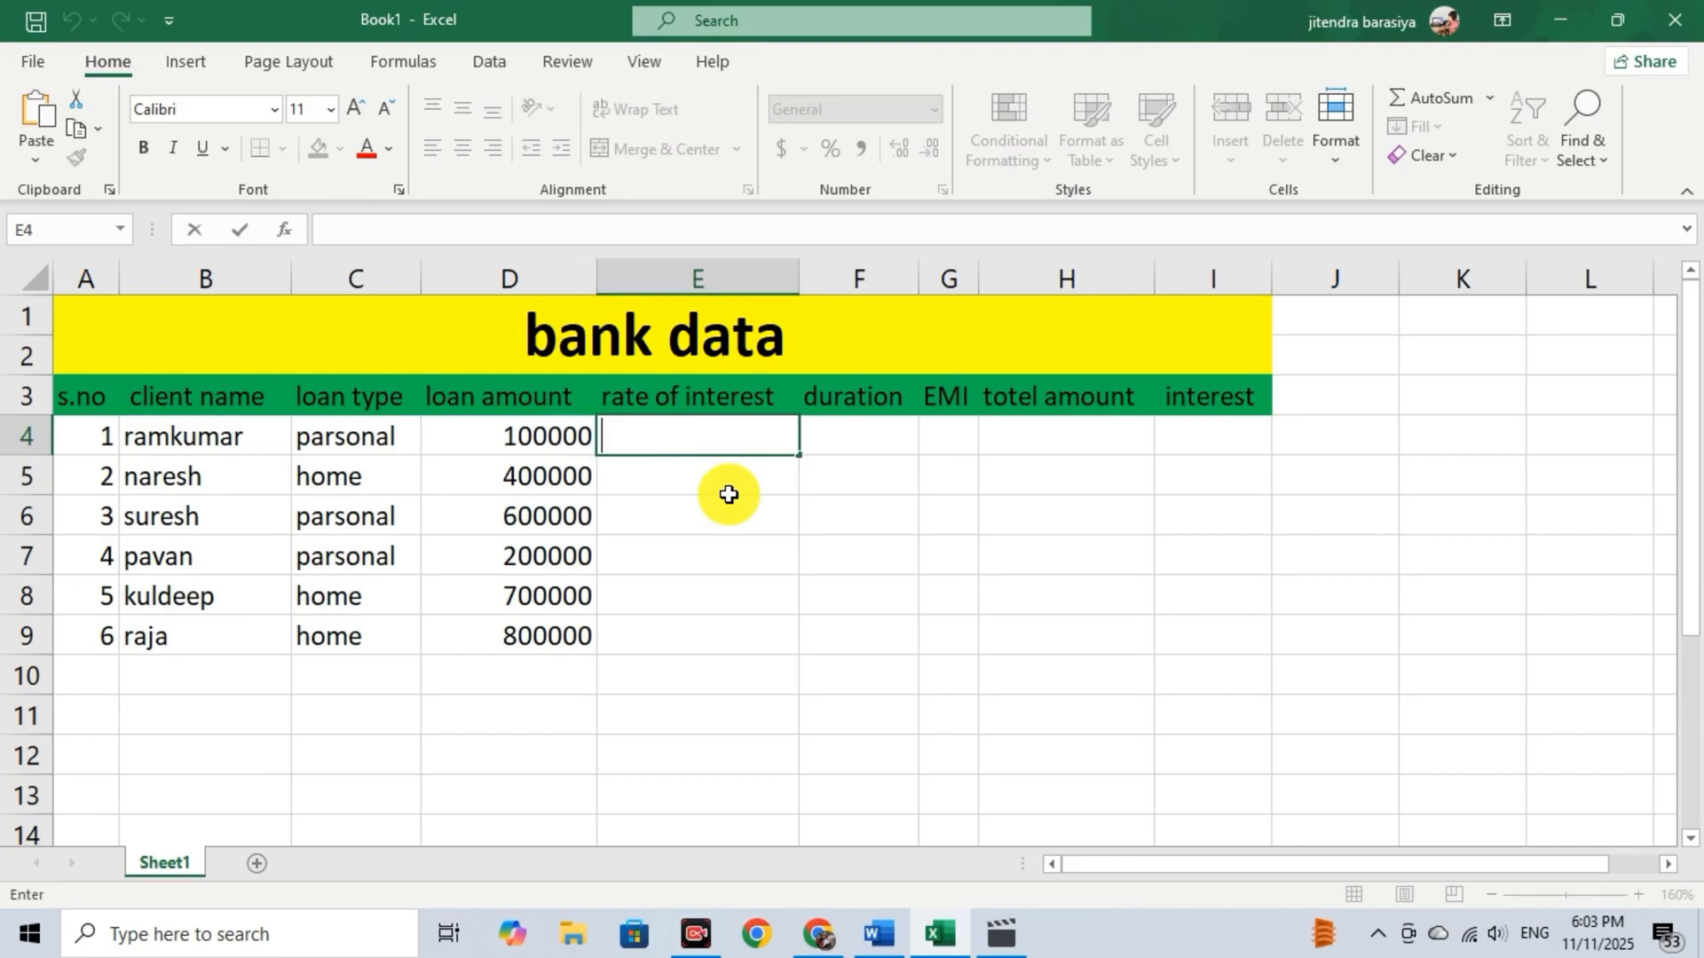
{"action": "left_click", "coordinate": [698, 445]}
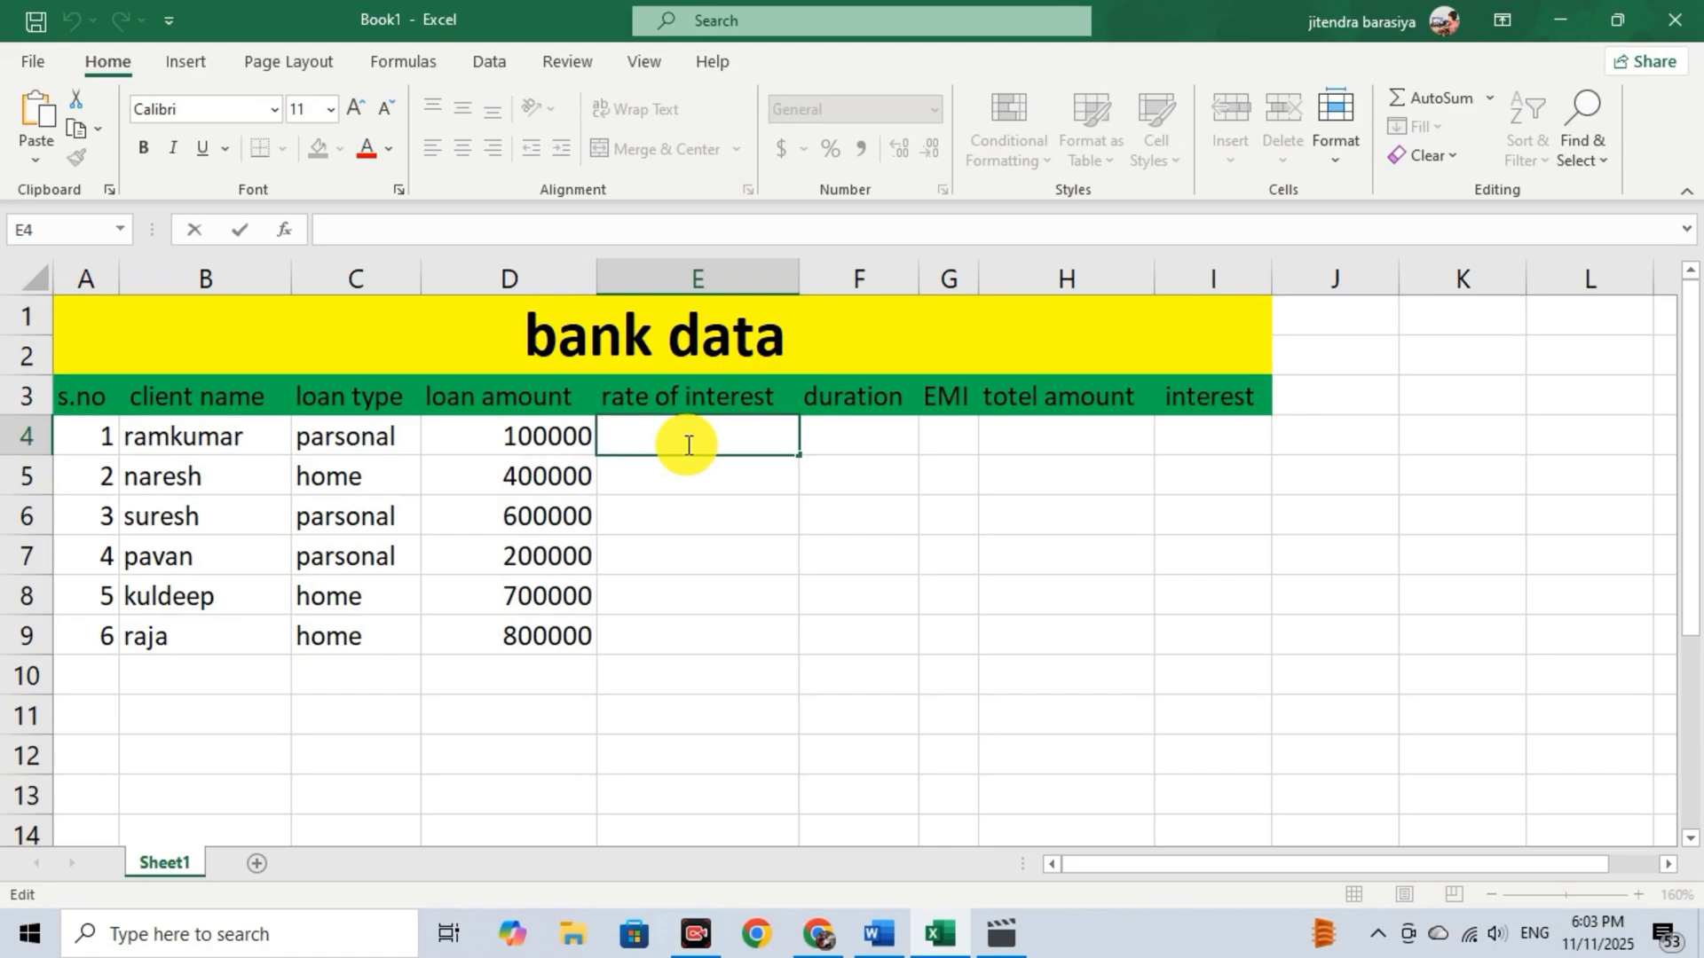
{"action": "type", "text": "11"}
{"action": "left_click", "coordinate": [772, 473]}
{"action": "type", "text": "13"}
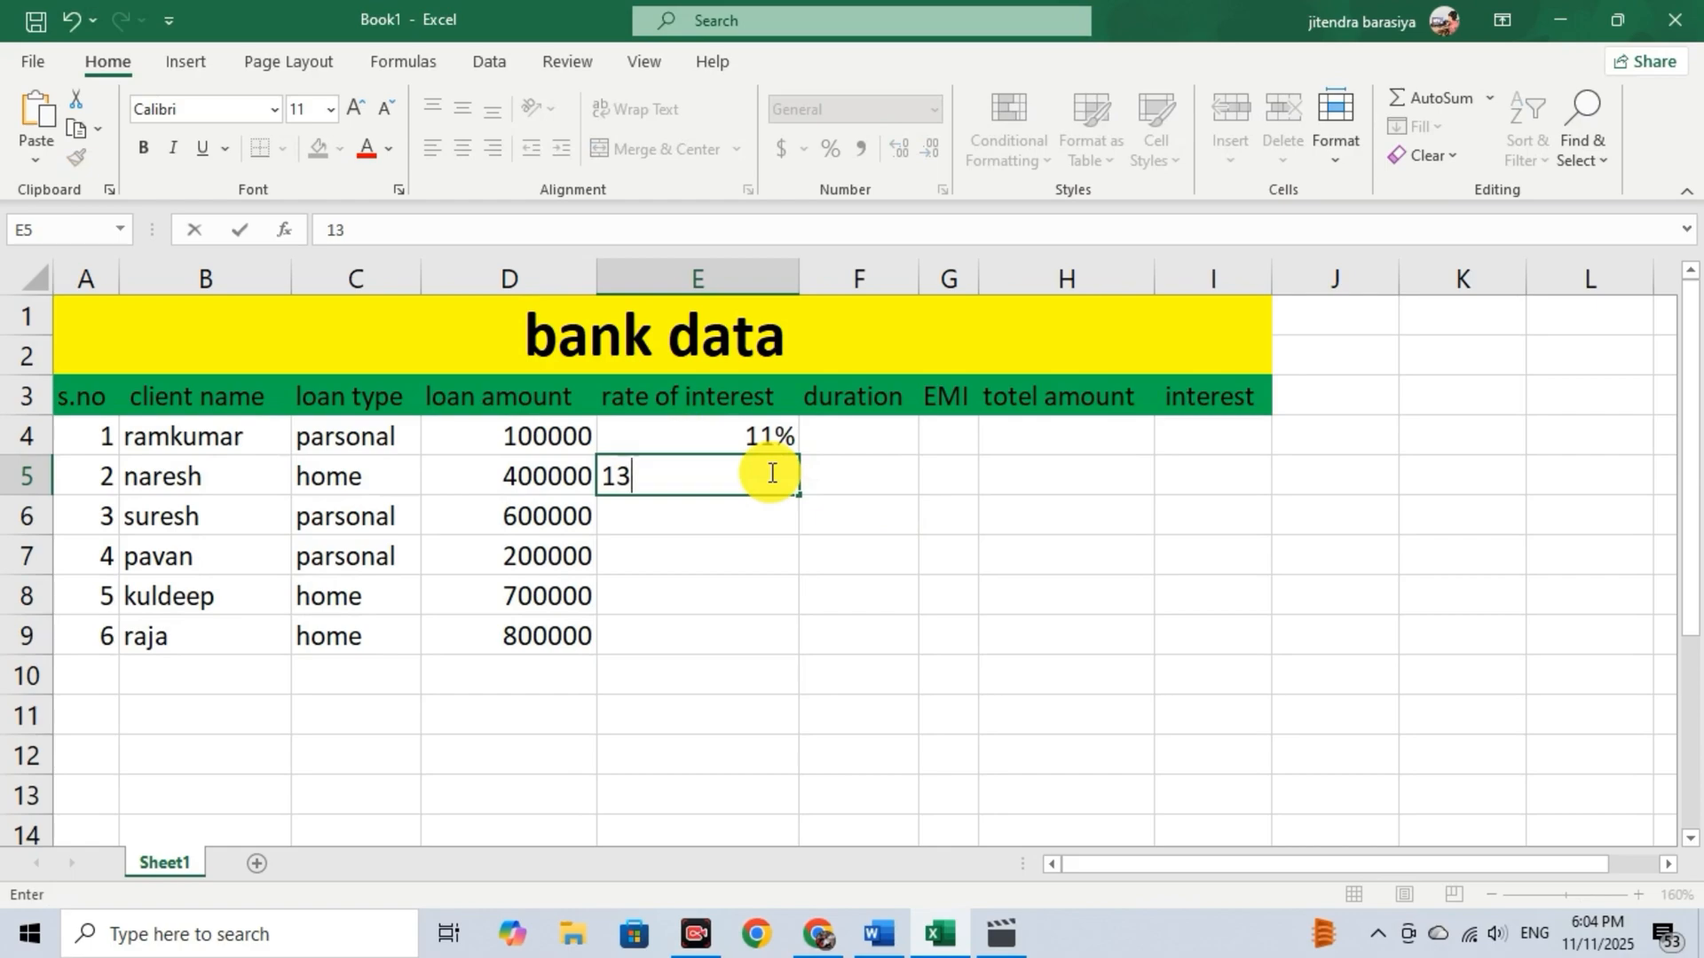
{"action": "double_click", "coordinate": [720, 521]}
{"action": "type", "text": "10"}
{"action": "type", "text": "%"}
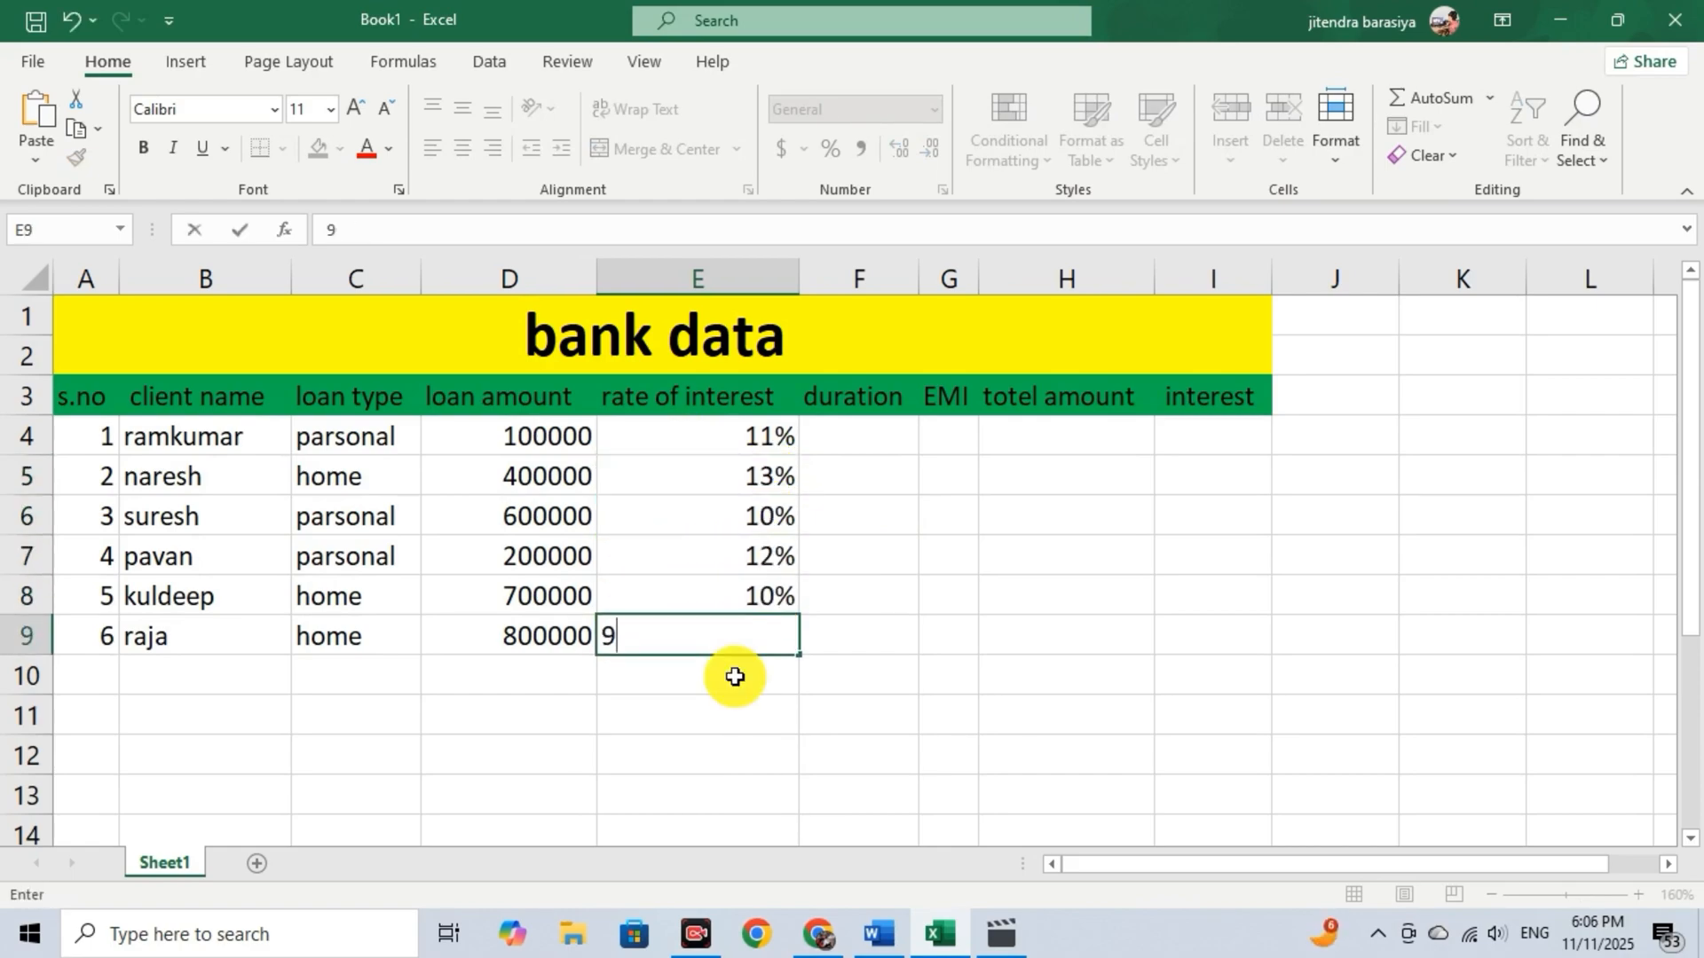
{"action": "type", "text": "%"}
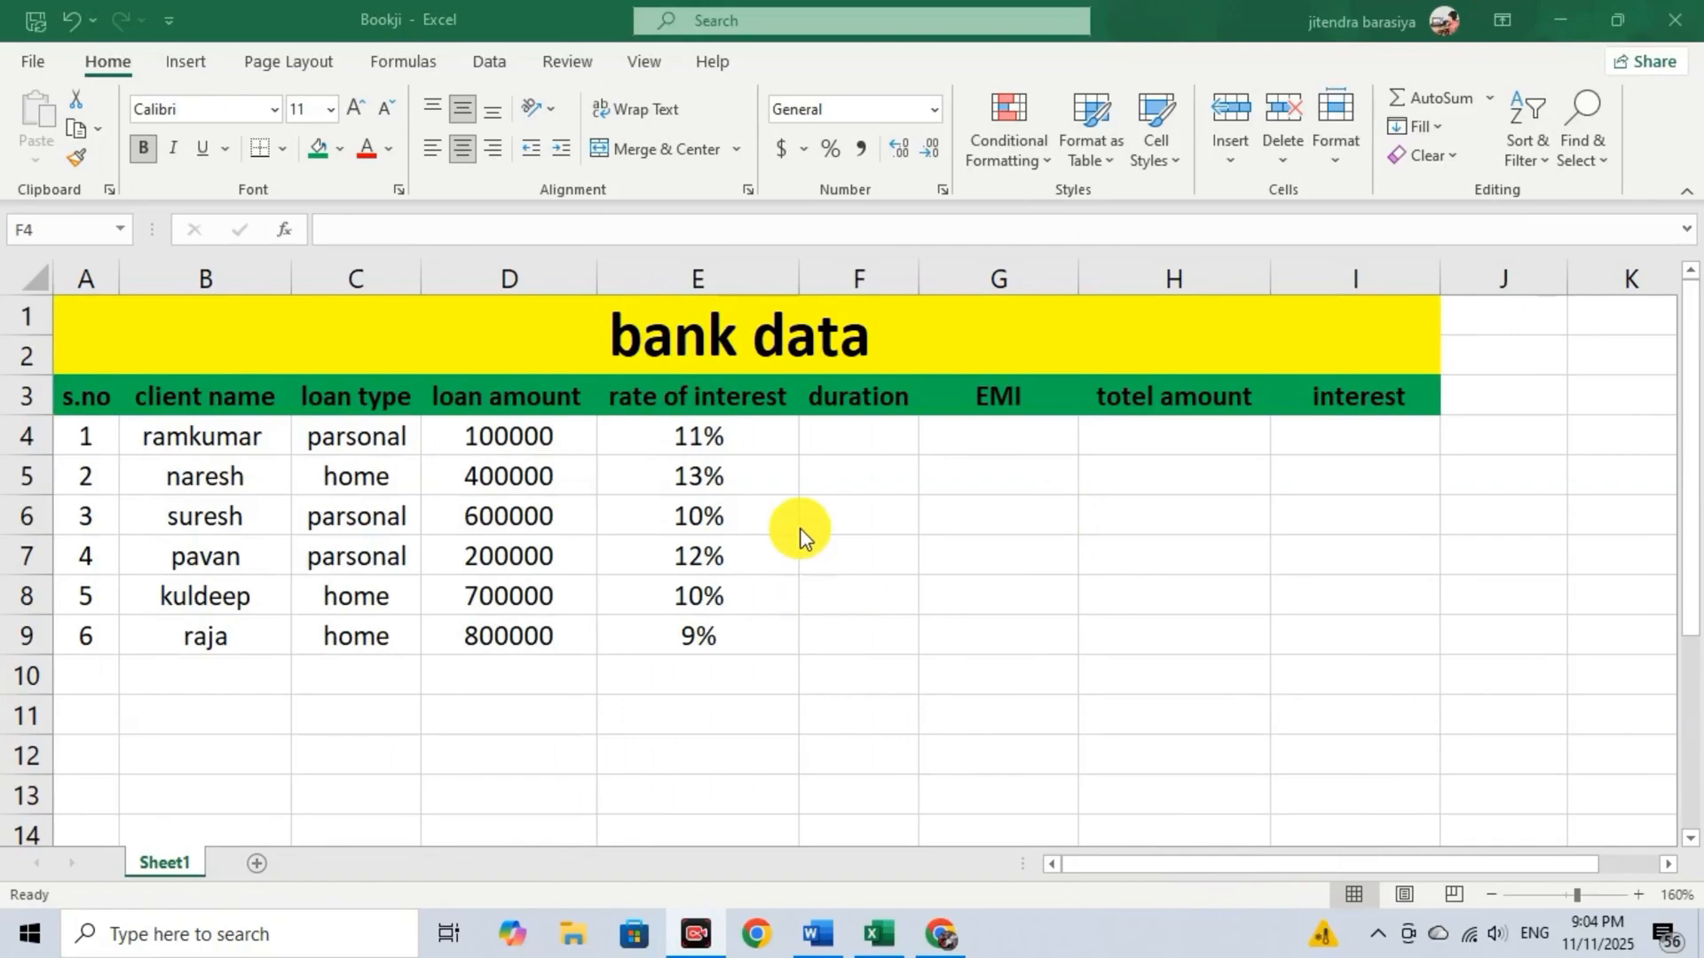
Enter the loan durations 2, 6 and 11 in cells F4 to F6.
{"action": "left_click", "coordinate": [888, 432]}
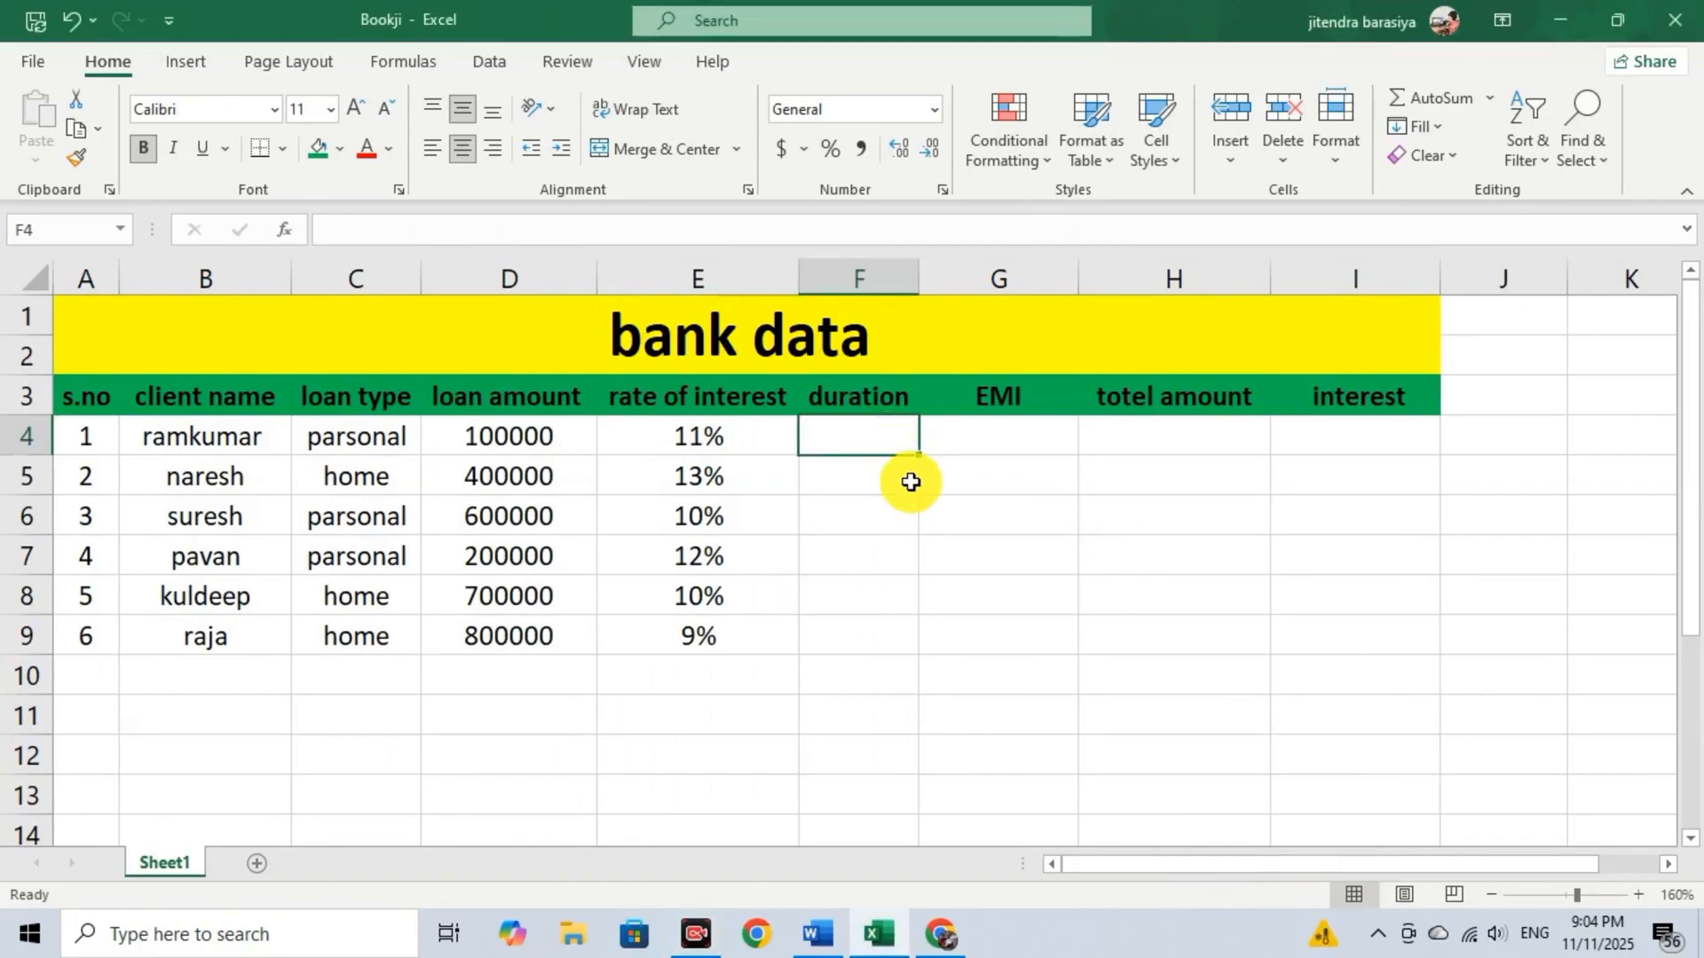
{"action": "double_click", "coordinate": [868, 440]}
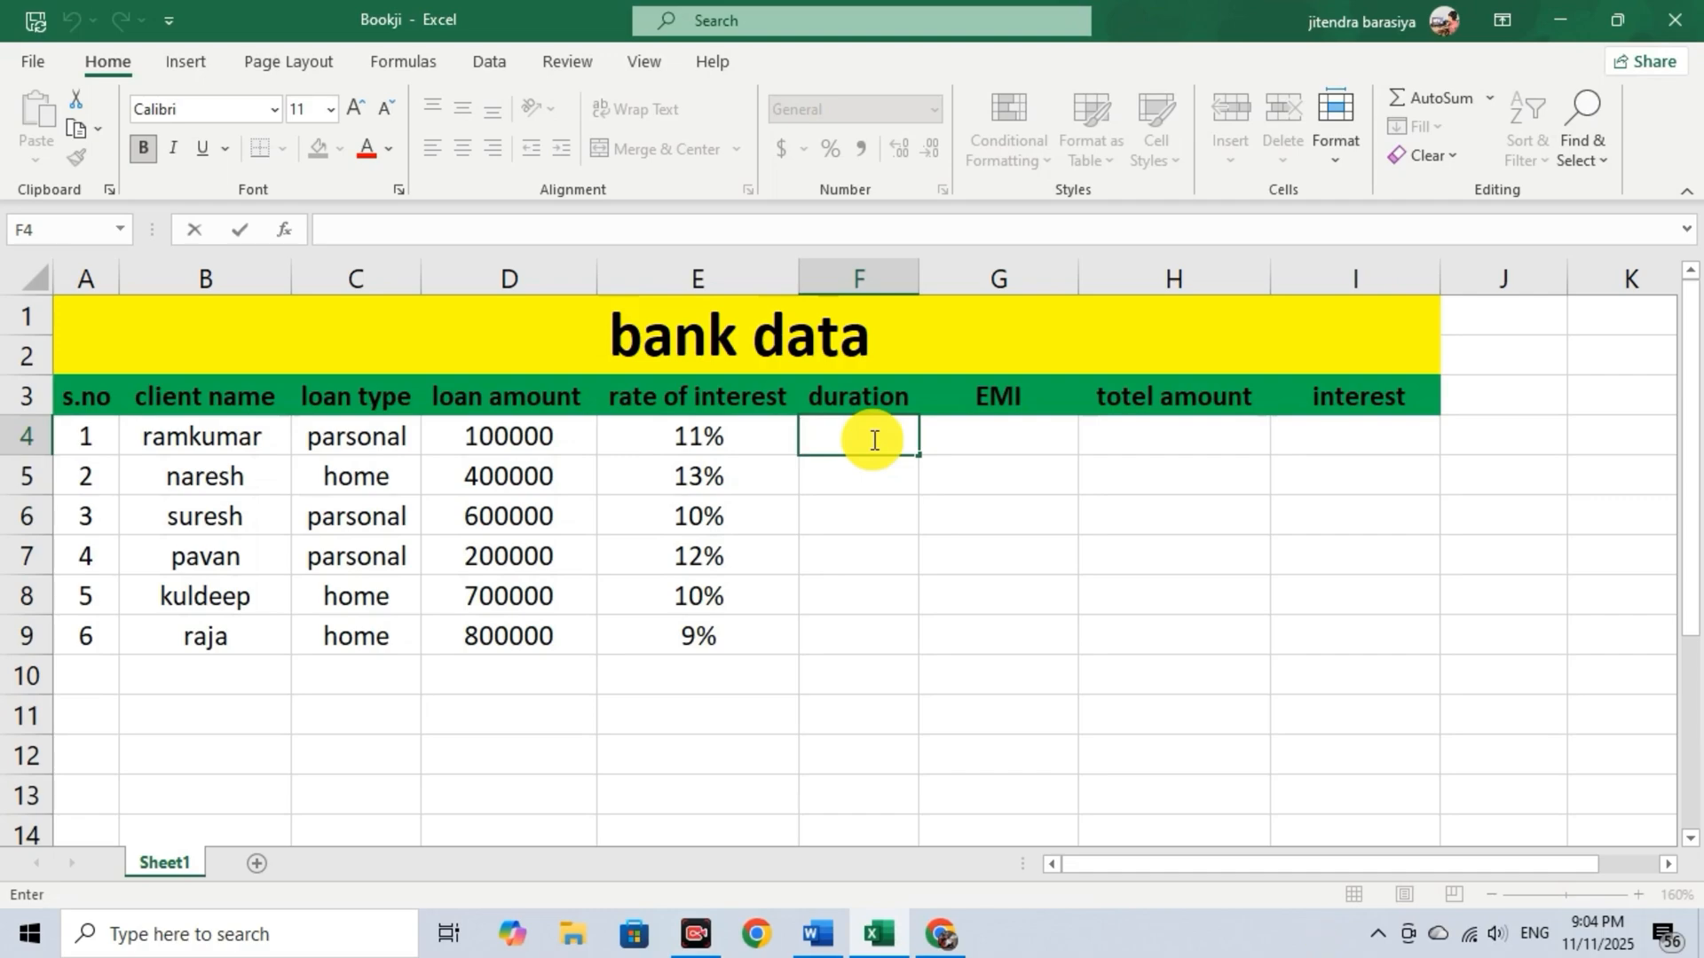
{"action": "type", "text": "2"}
{"action": "key", "text": "Return"}
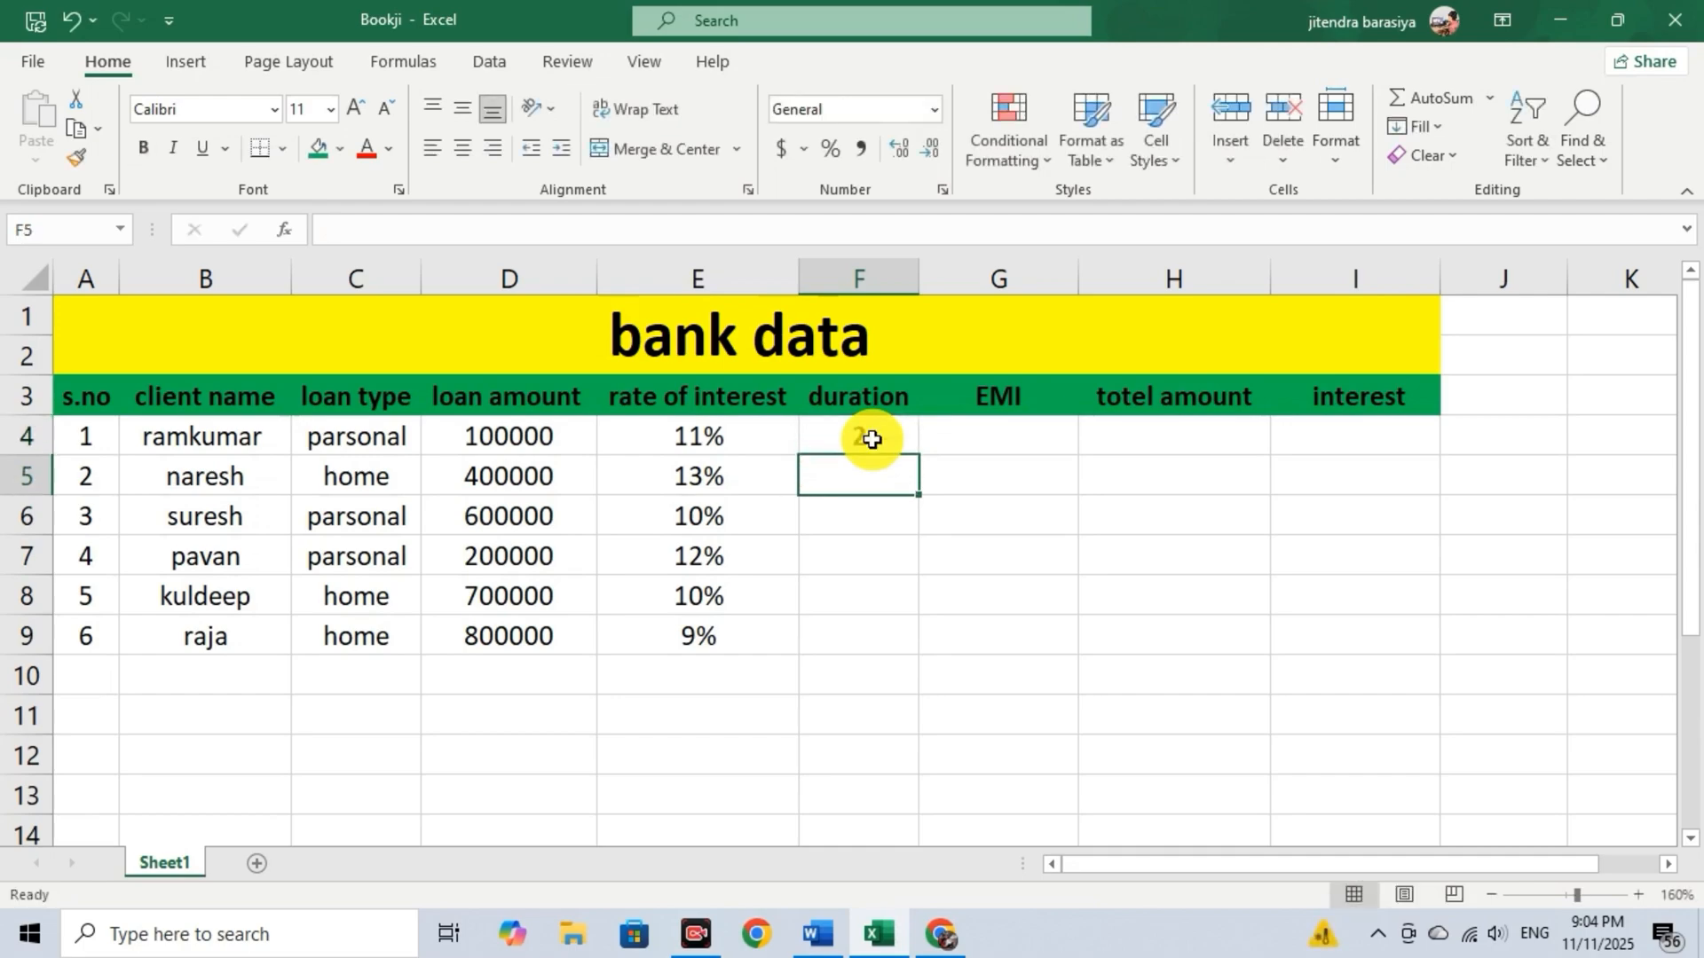
{"action": "type", "text": "6"}
{"action": "key", "text": "Return"}
{"action": "type", "text": "11"}
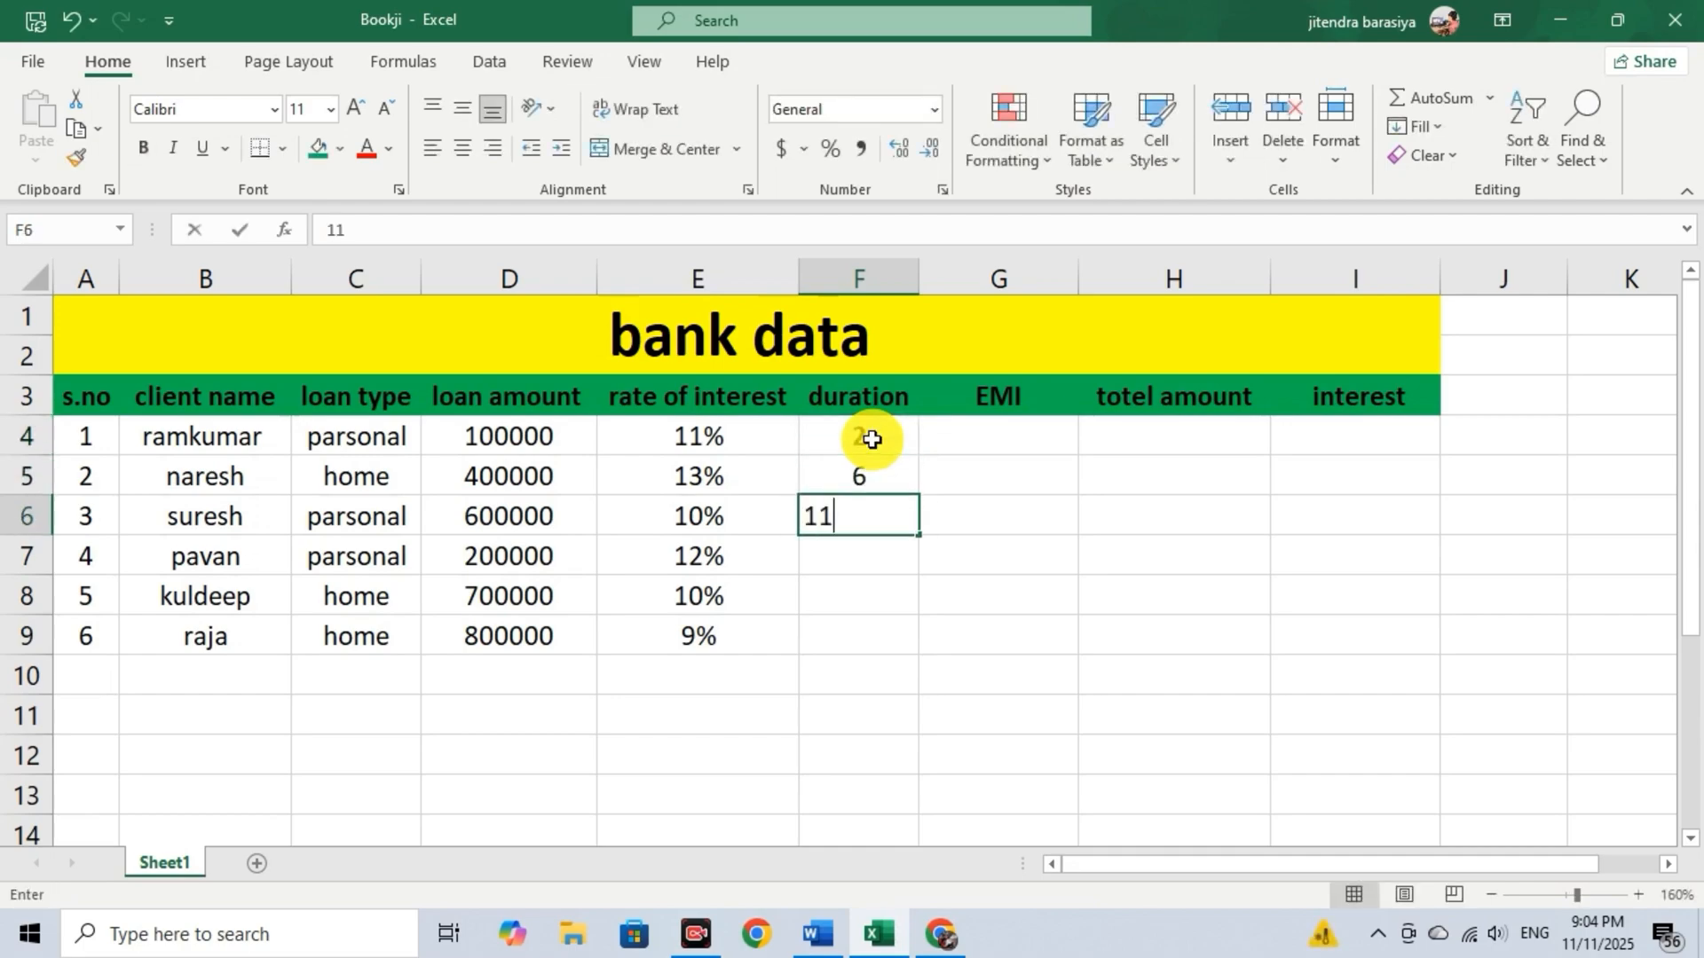
{"action": "key", "text": "Return"}
Enter the loan durations 3, 10 and 4 in cells F7 to F9.
{"action": "type", "text": "3"}
{"action": "key", "text": "Return"}
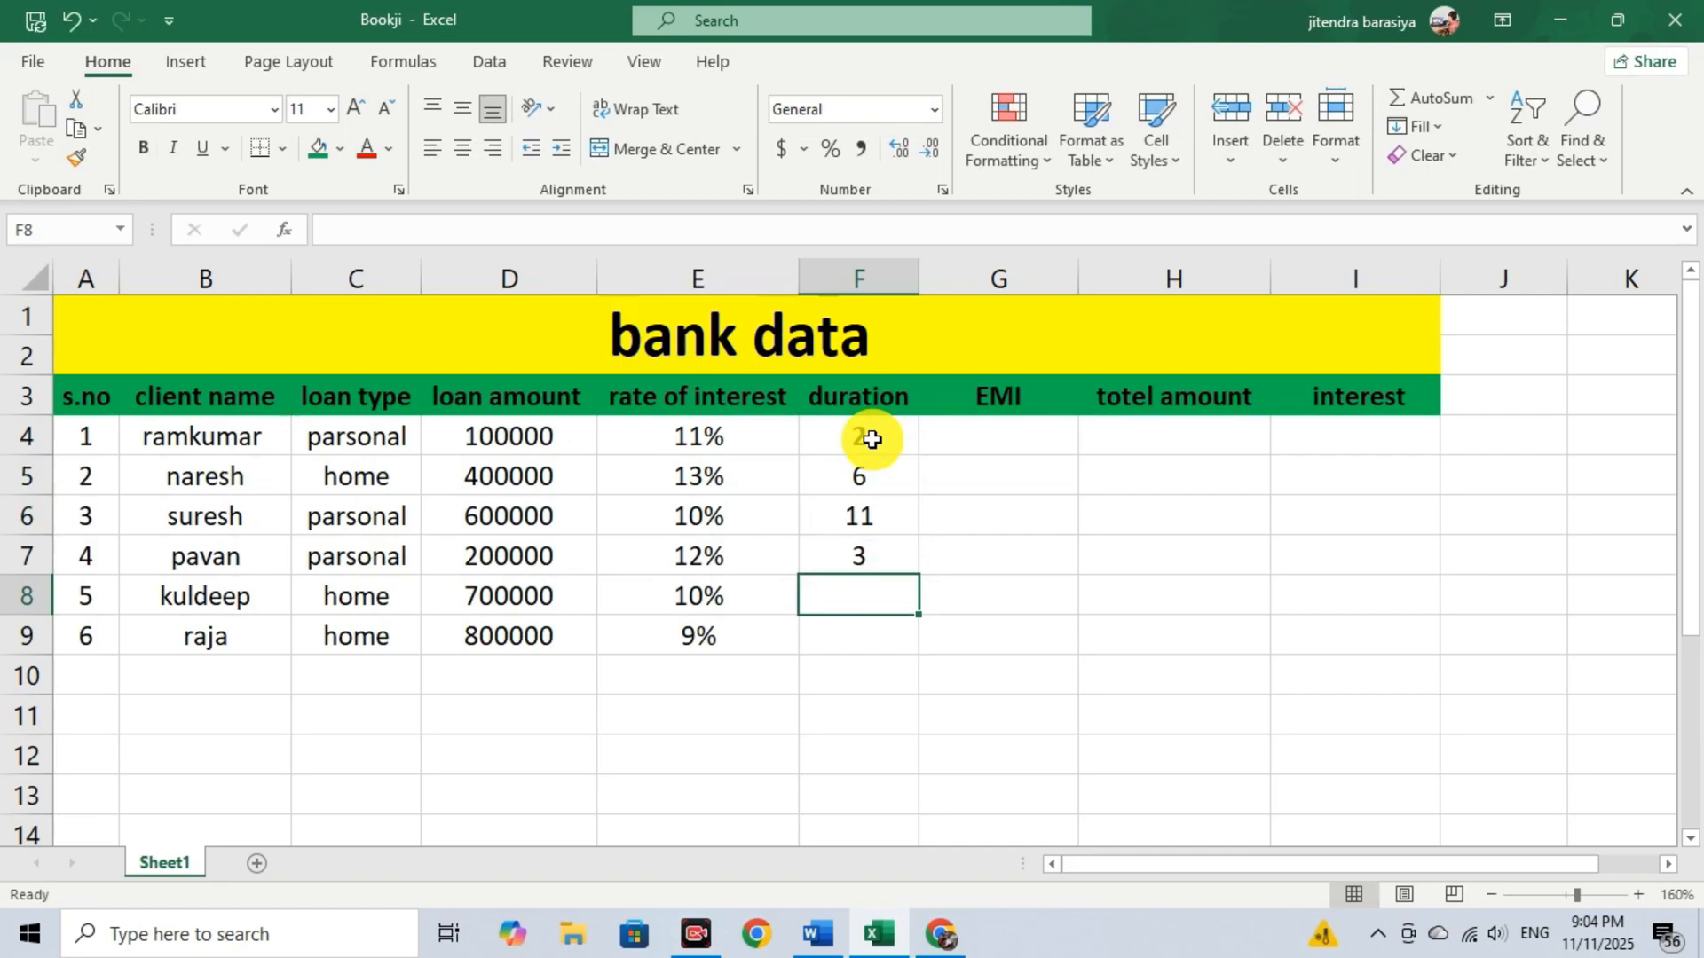
{"action": "type", "text": "10"}
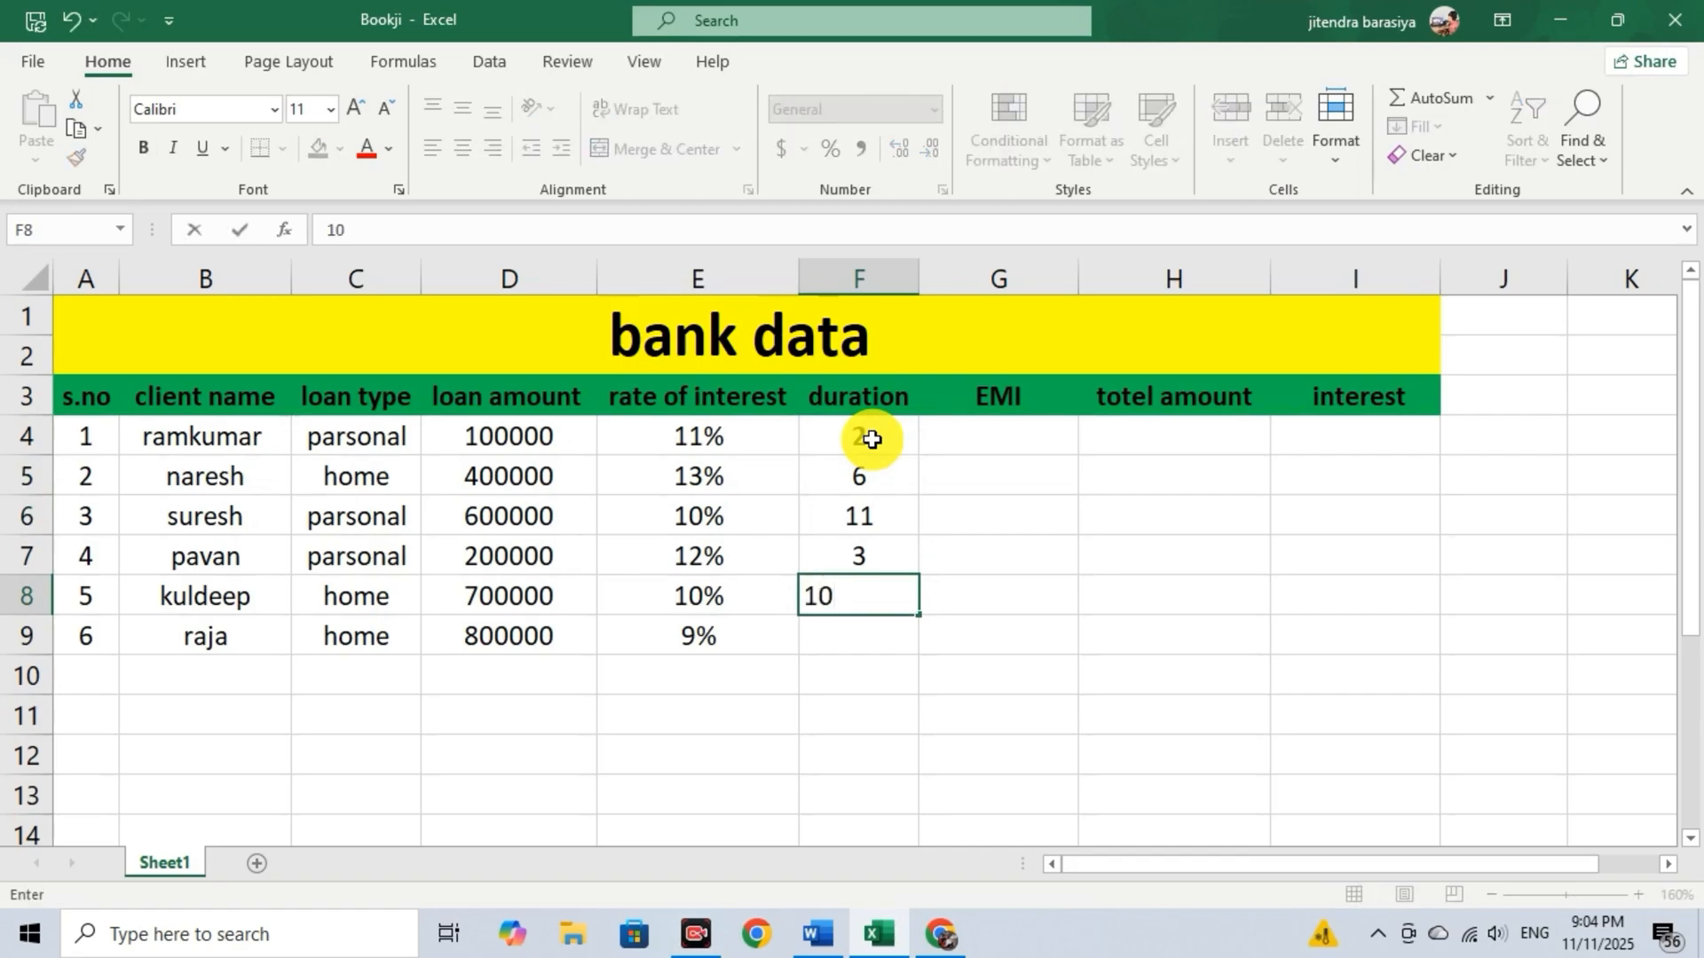
{"action": "key", "text": "Return"}
{"action": "type", "text": "4"}
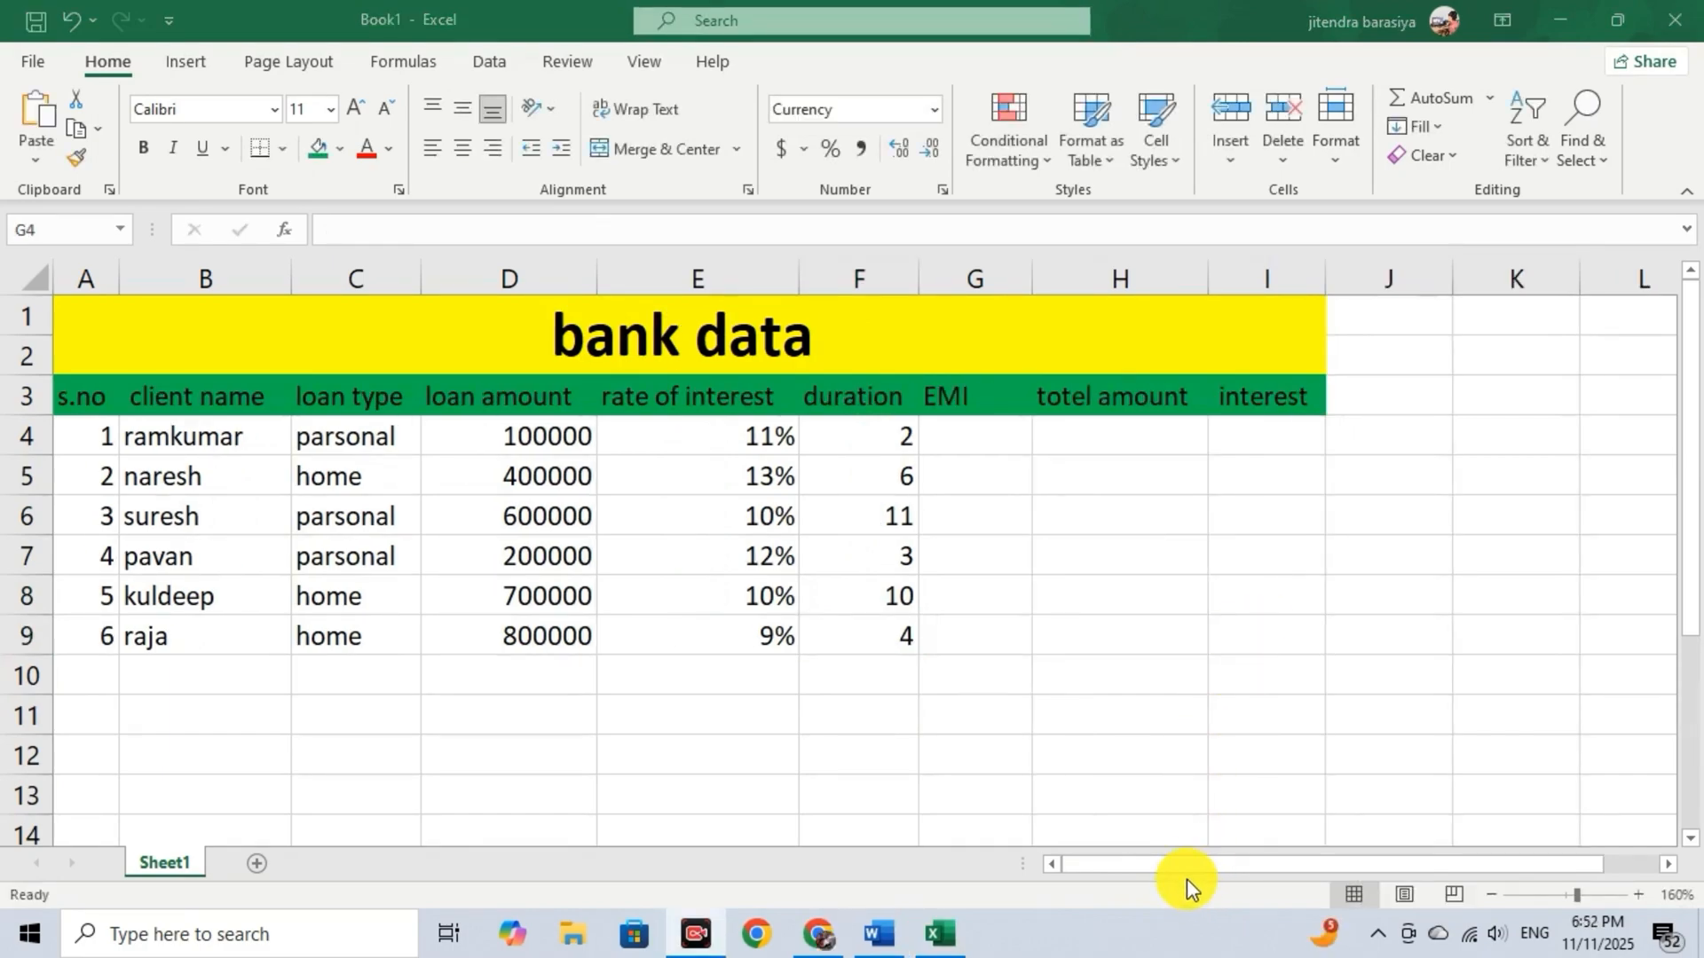
Start a PMT formula in cell G4 with the monthly interest rate E4/12 as its rate argument.
{"action": "left_click", "coordinate": [951, 437]}
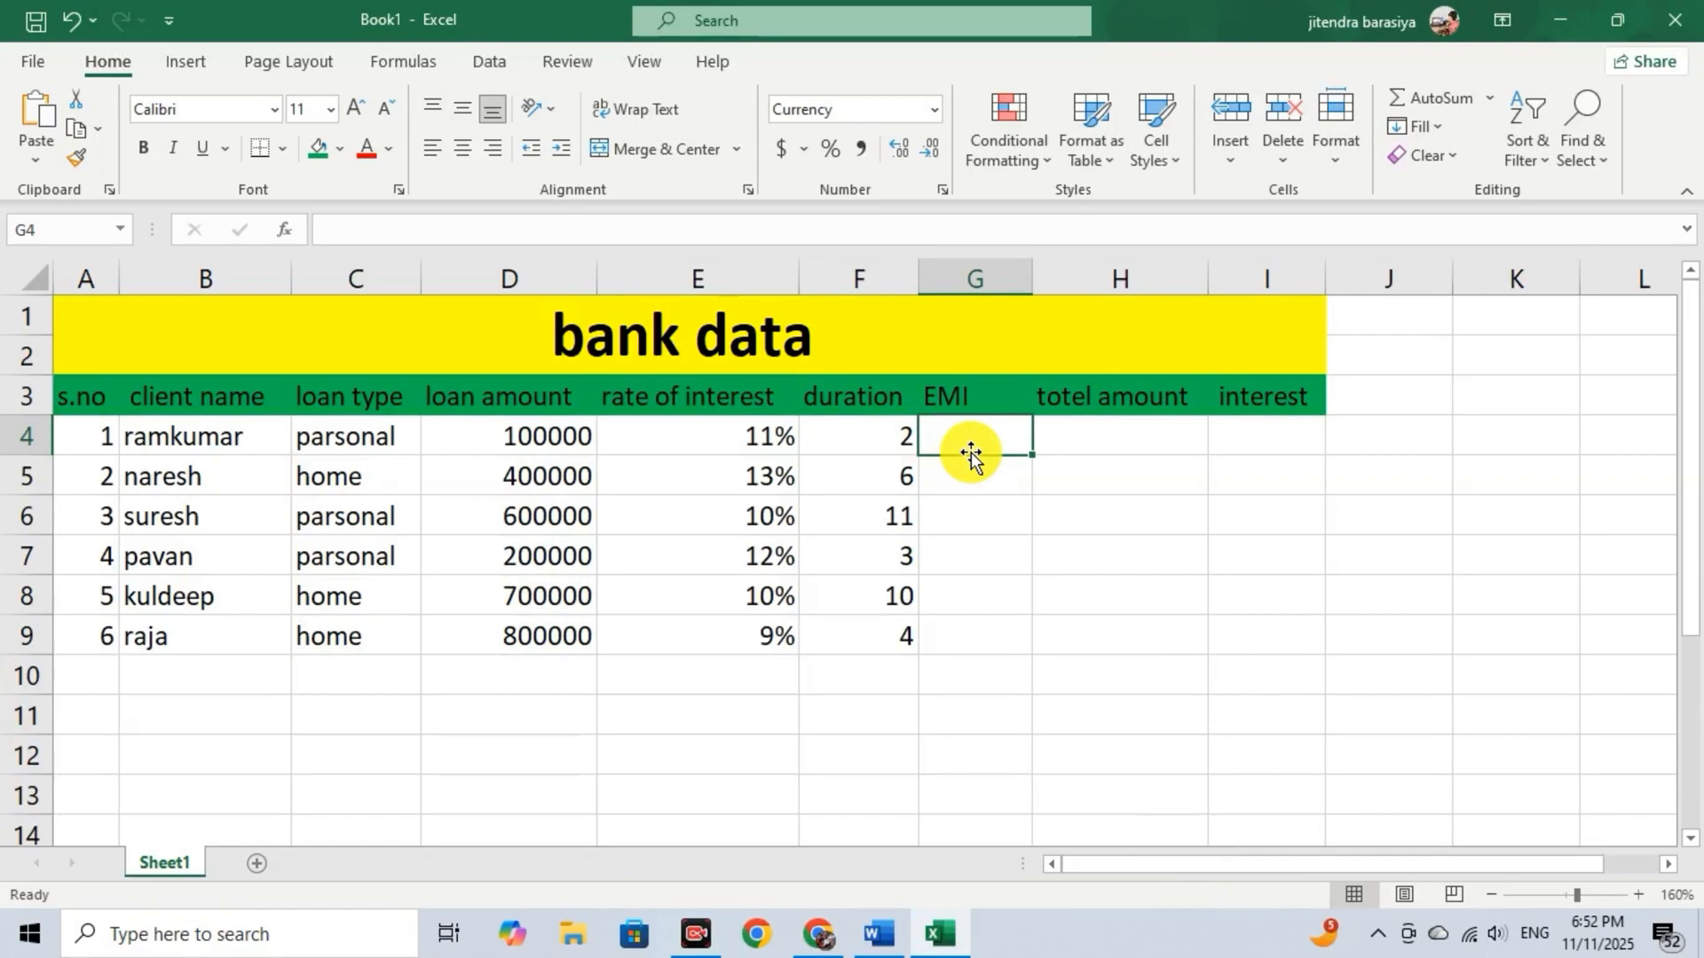
{"action": "double_click", "coordinate": [997, 441]}
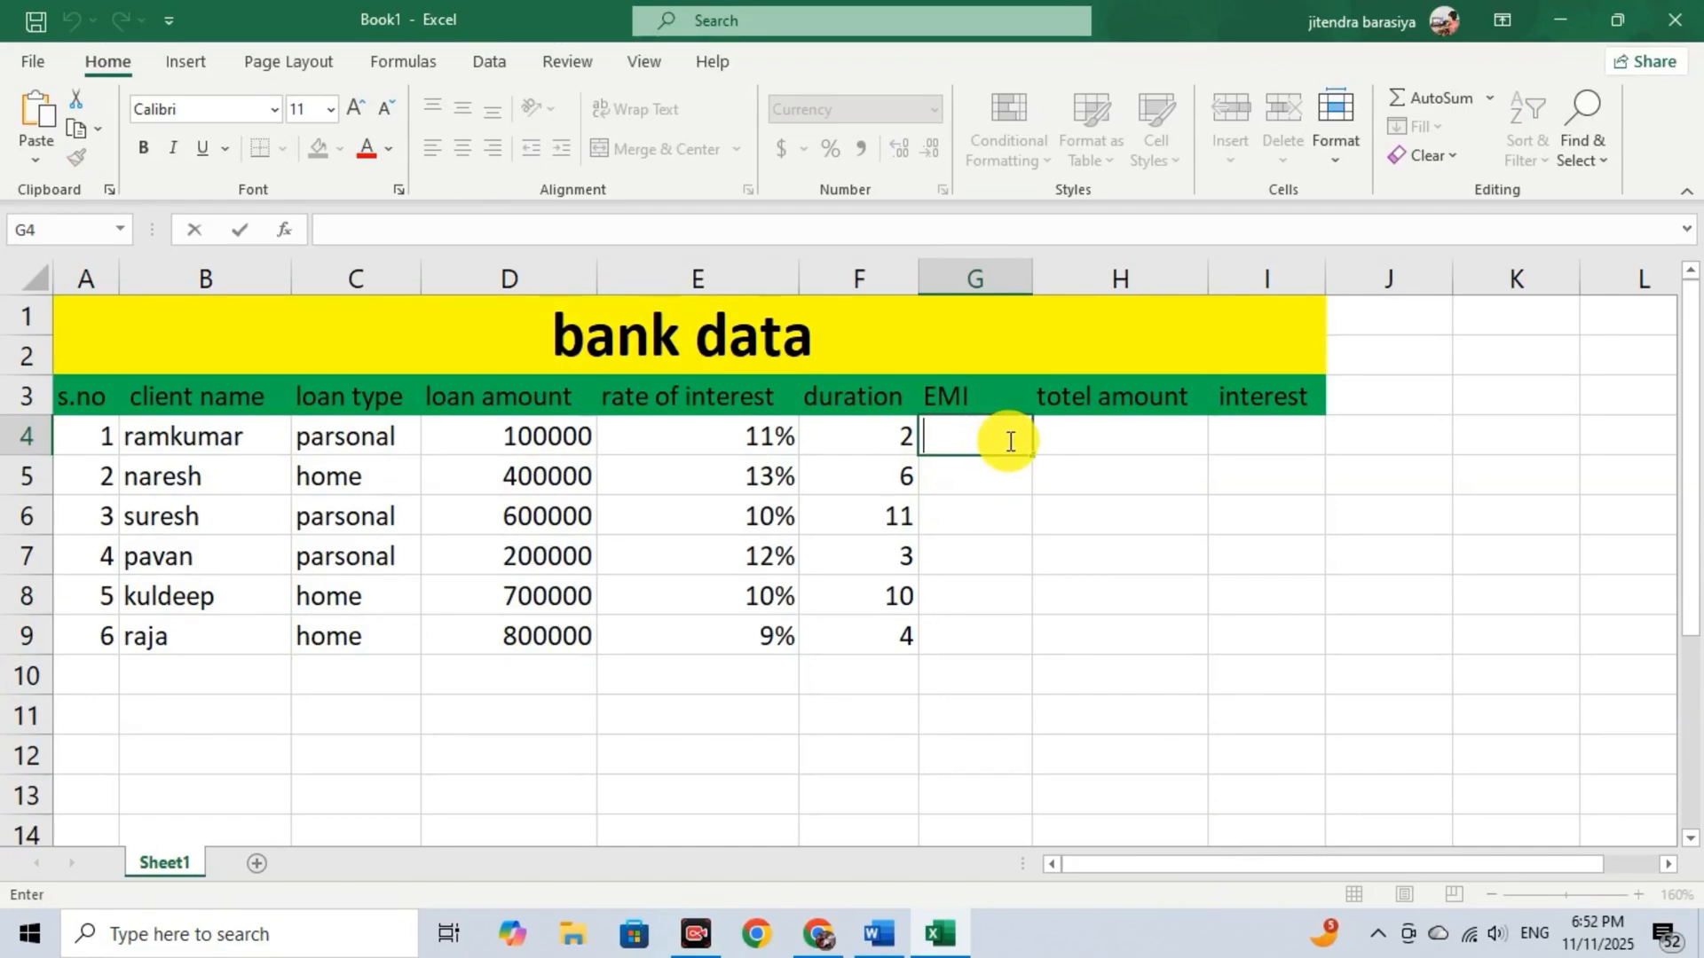
{"action": "left_click", "coordinate": [1003, 438]}
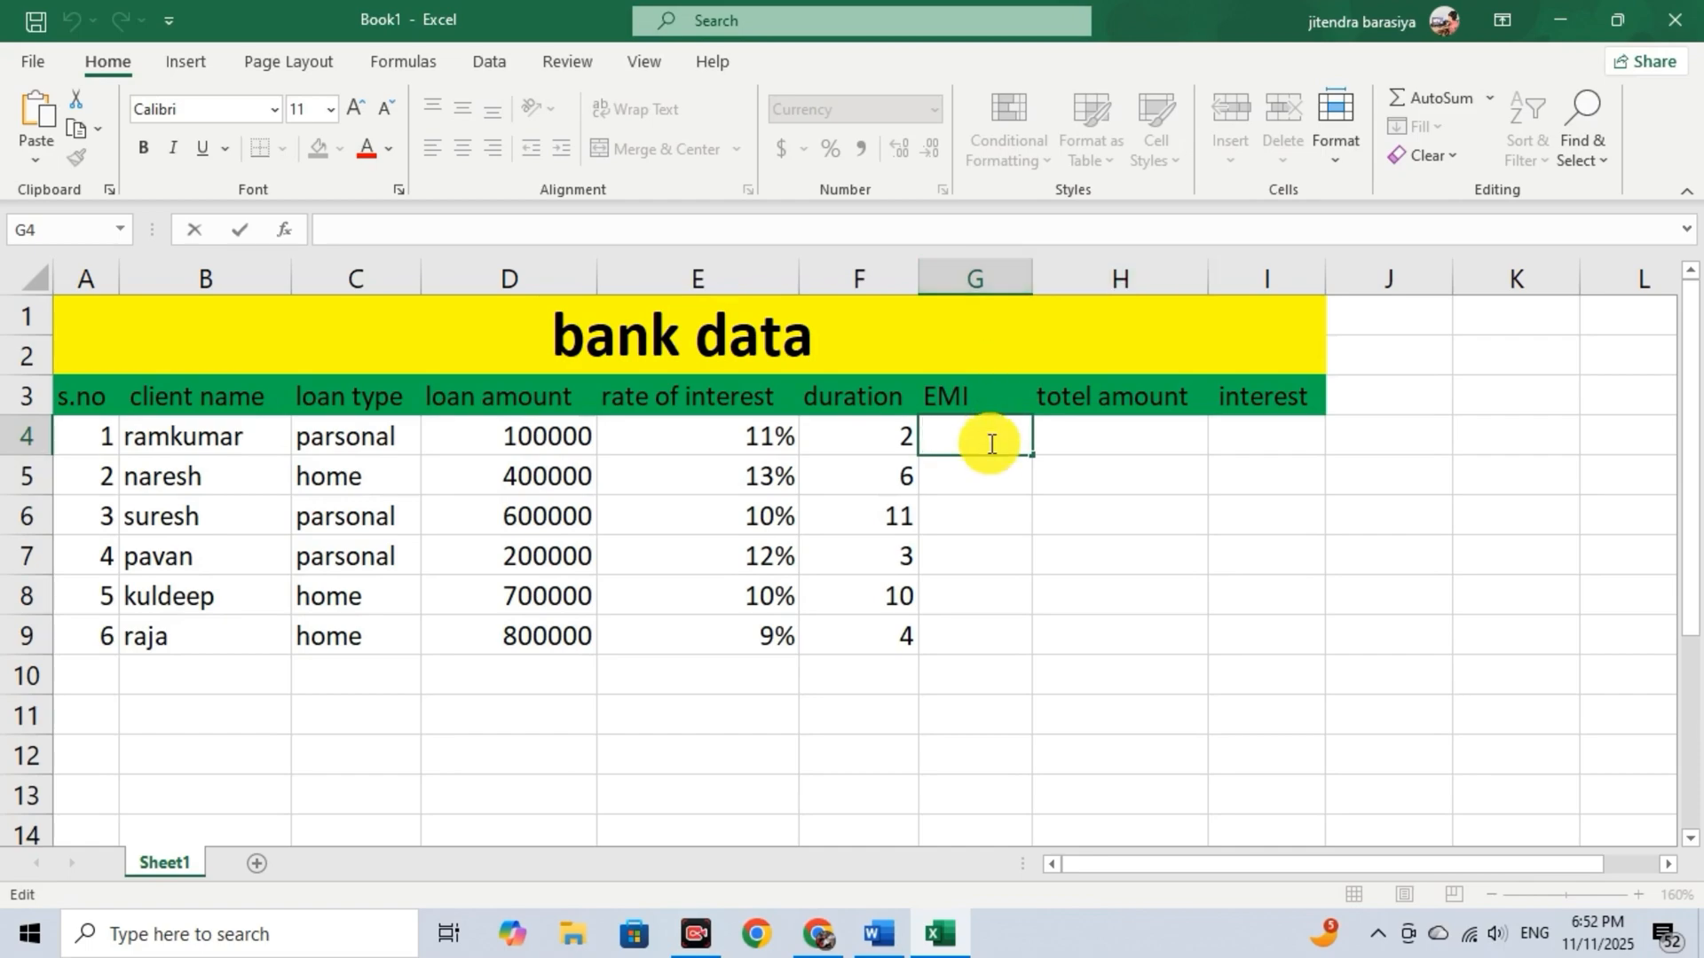
{"action": "type", "text": "="}
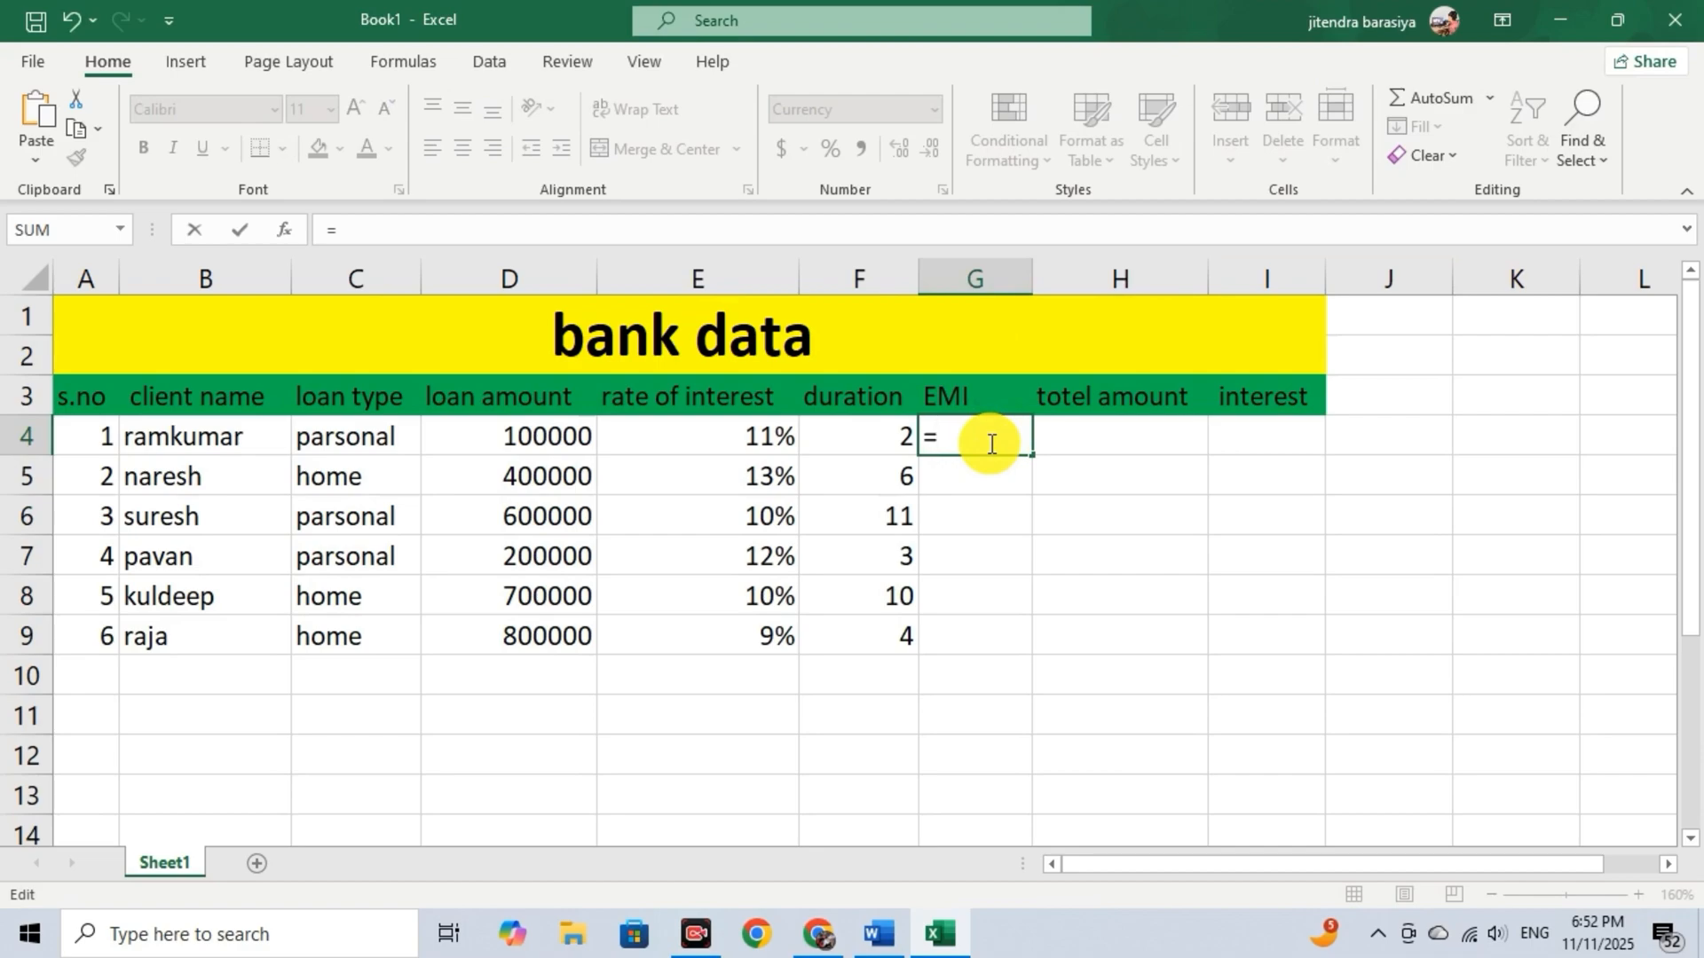
{"action": "type", "text": "pmt"}
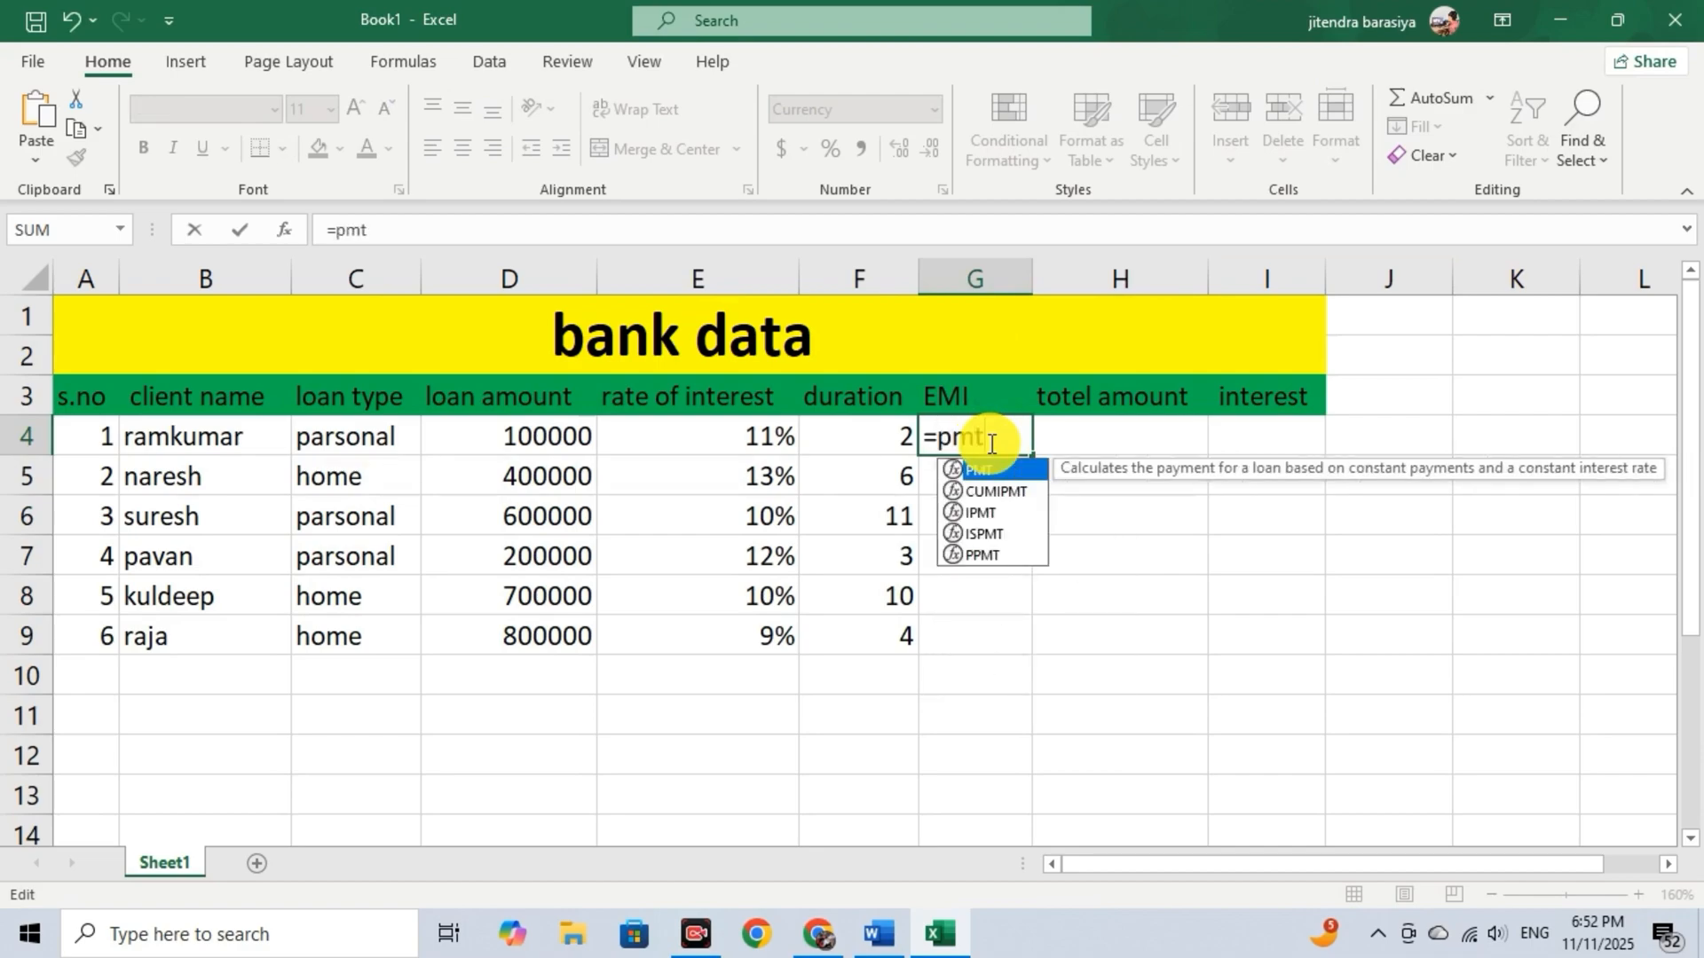
{"action": "key", "text": "Tab"}
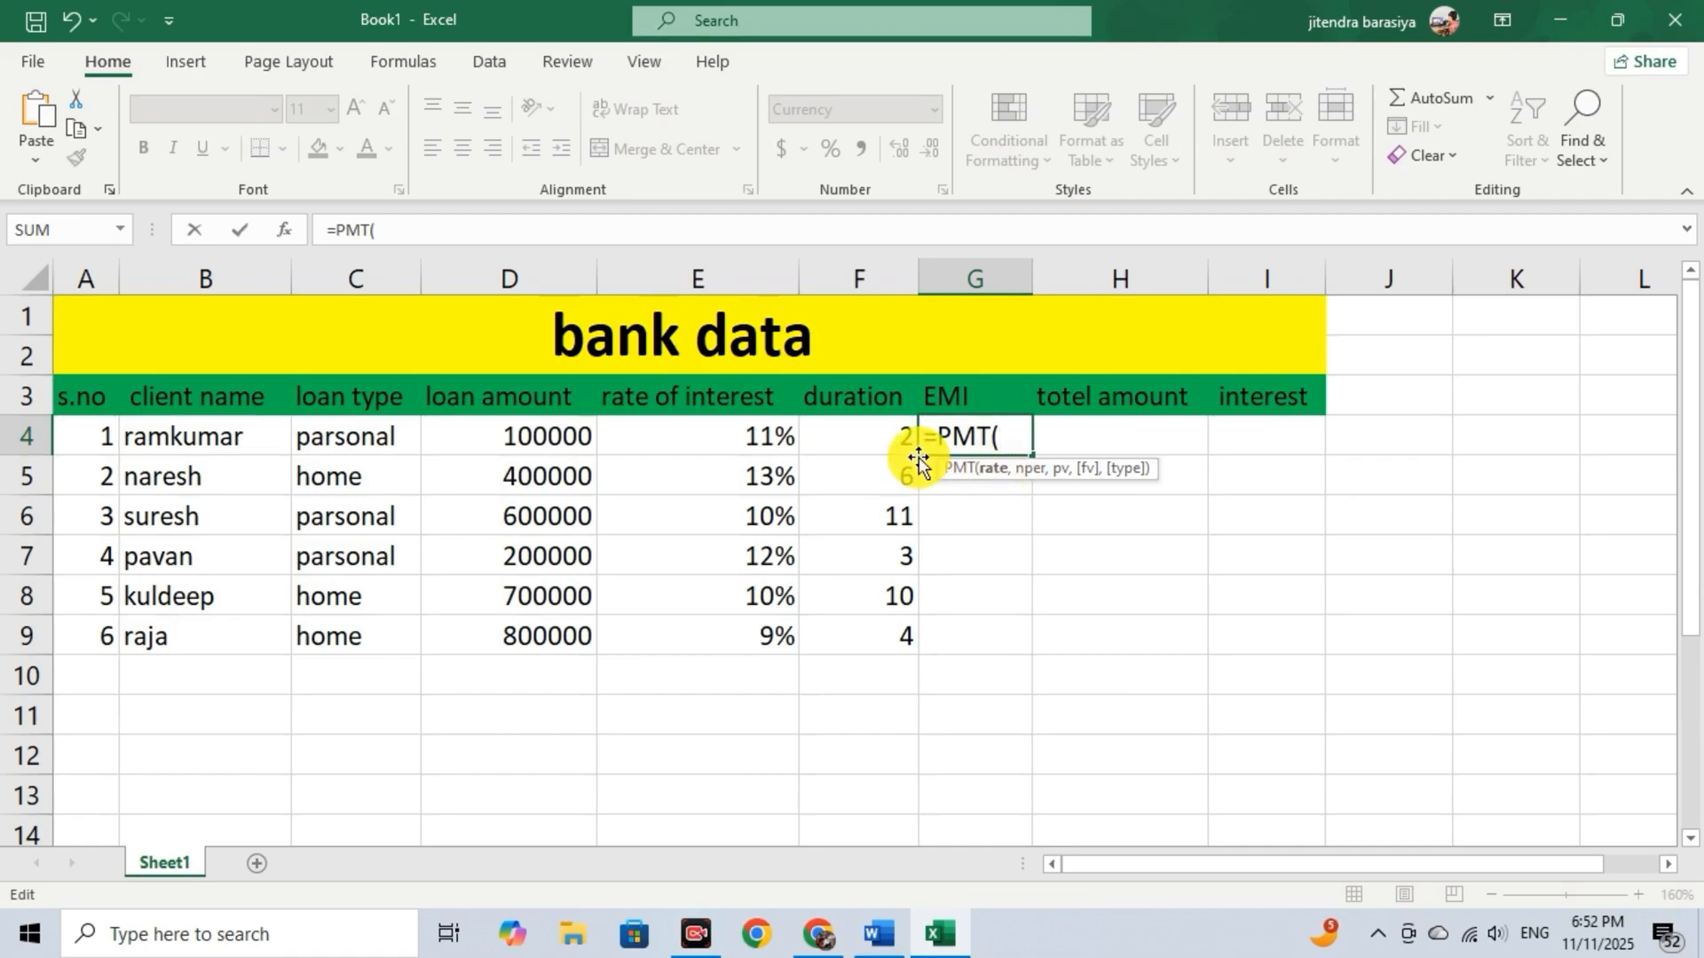
{"action": "left_click", "coordinate": [762, 433]}
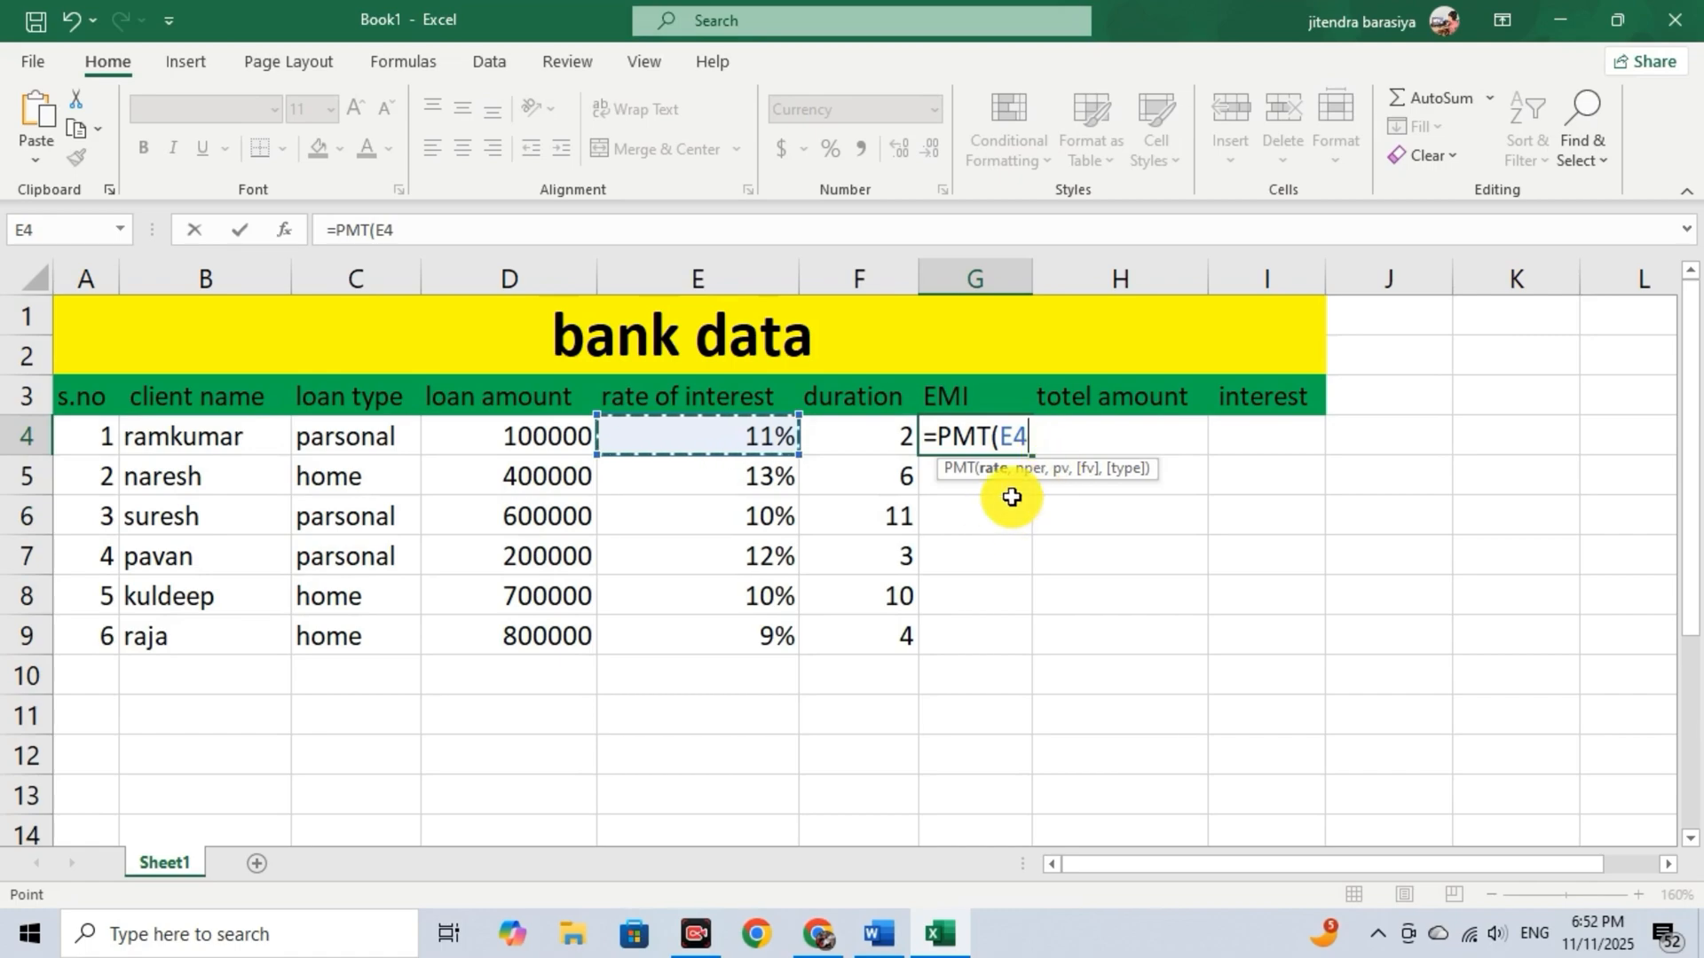
{"action": "type", "text": "/12"}
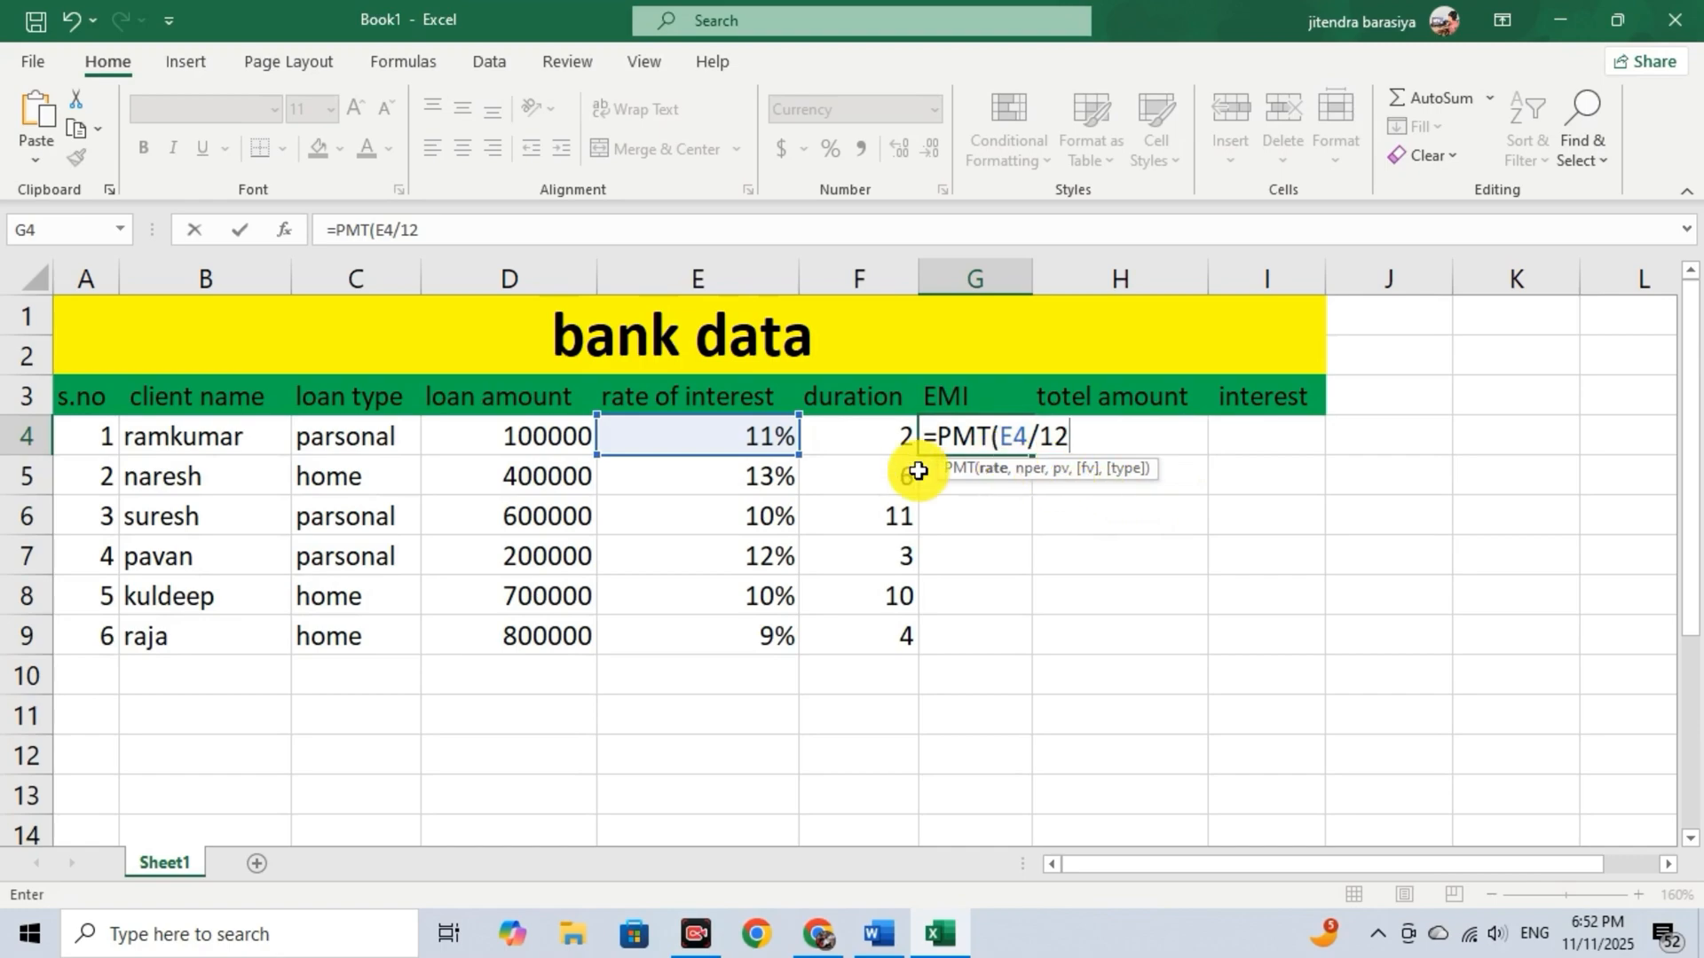
{"action": "type", "text": ","}
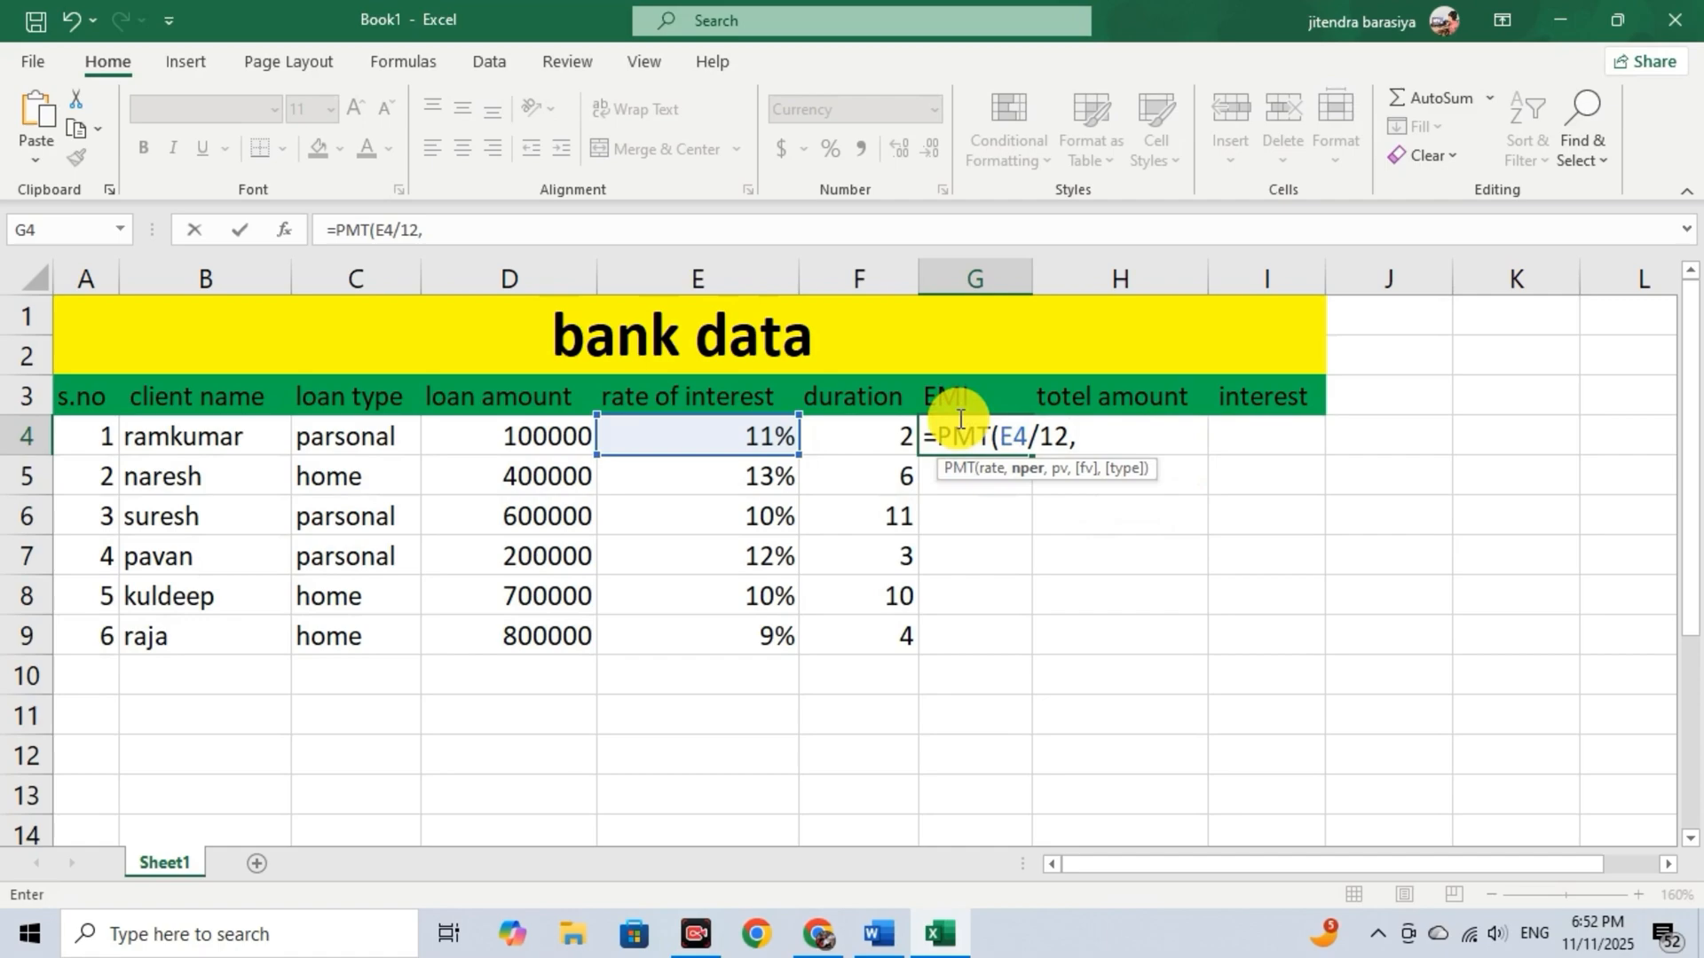
Complete the PMT formula in G4 with F4*12 as the number of periods and D4 as the present value.
{"action": "left_click", "coordinate": [886, 432]}
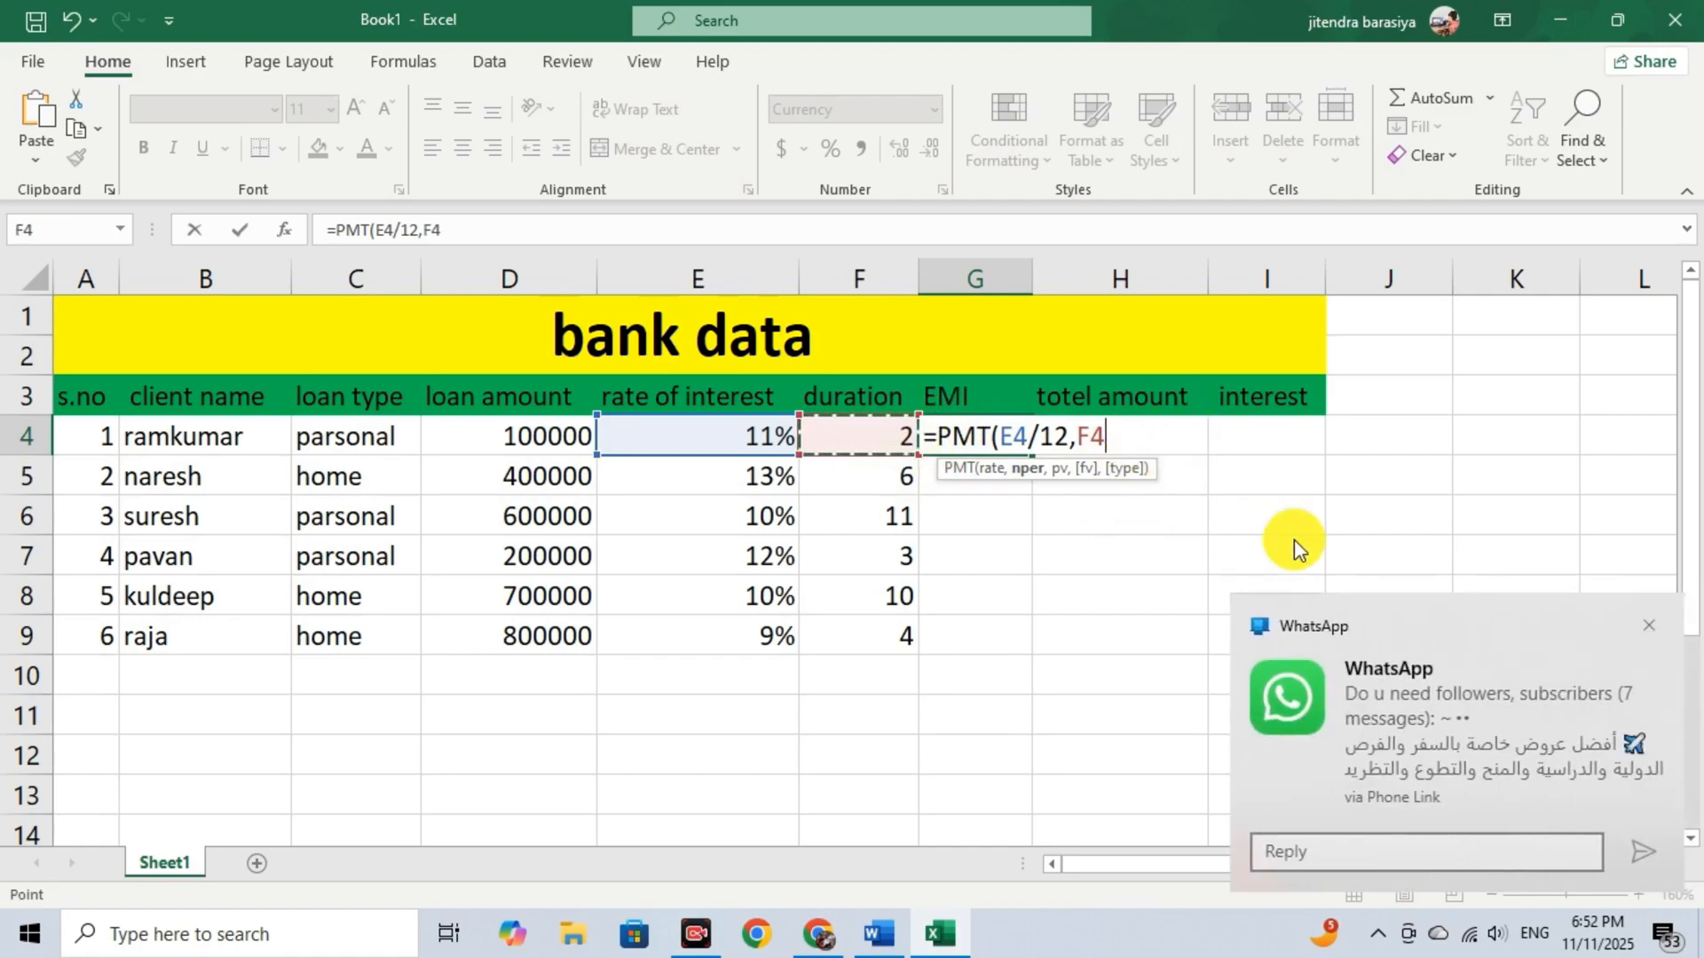
{"action": "left_click", "coordinate": [1648, 626]}
{"action": "left_click", "coordinate": [1131, 435]}
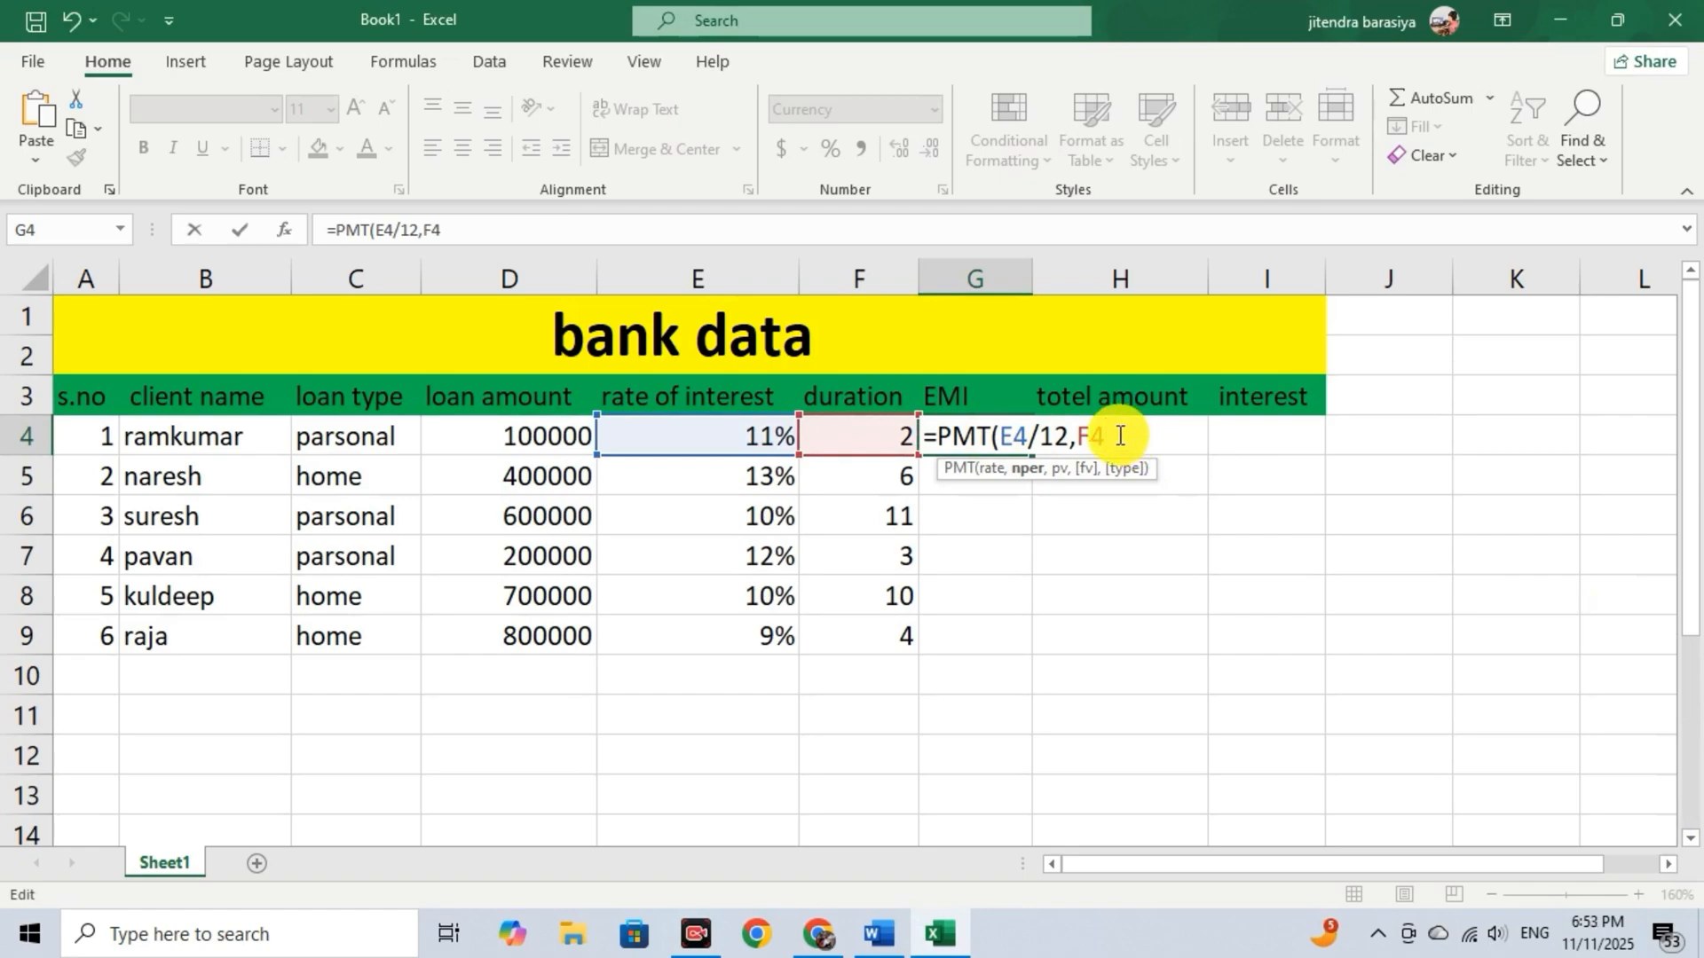
{"action": "type", "text": "12"}
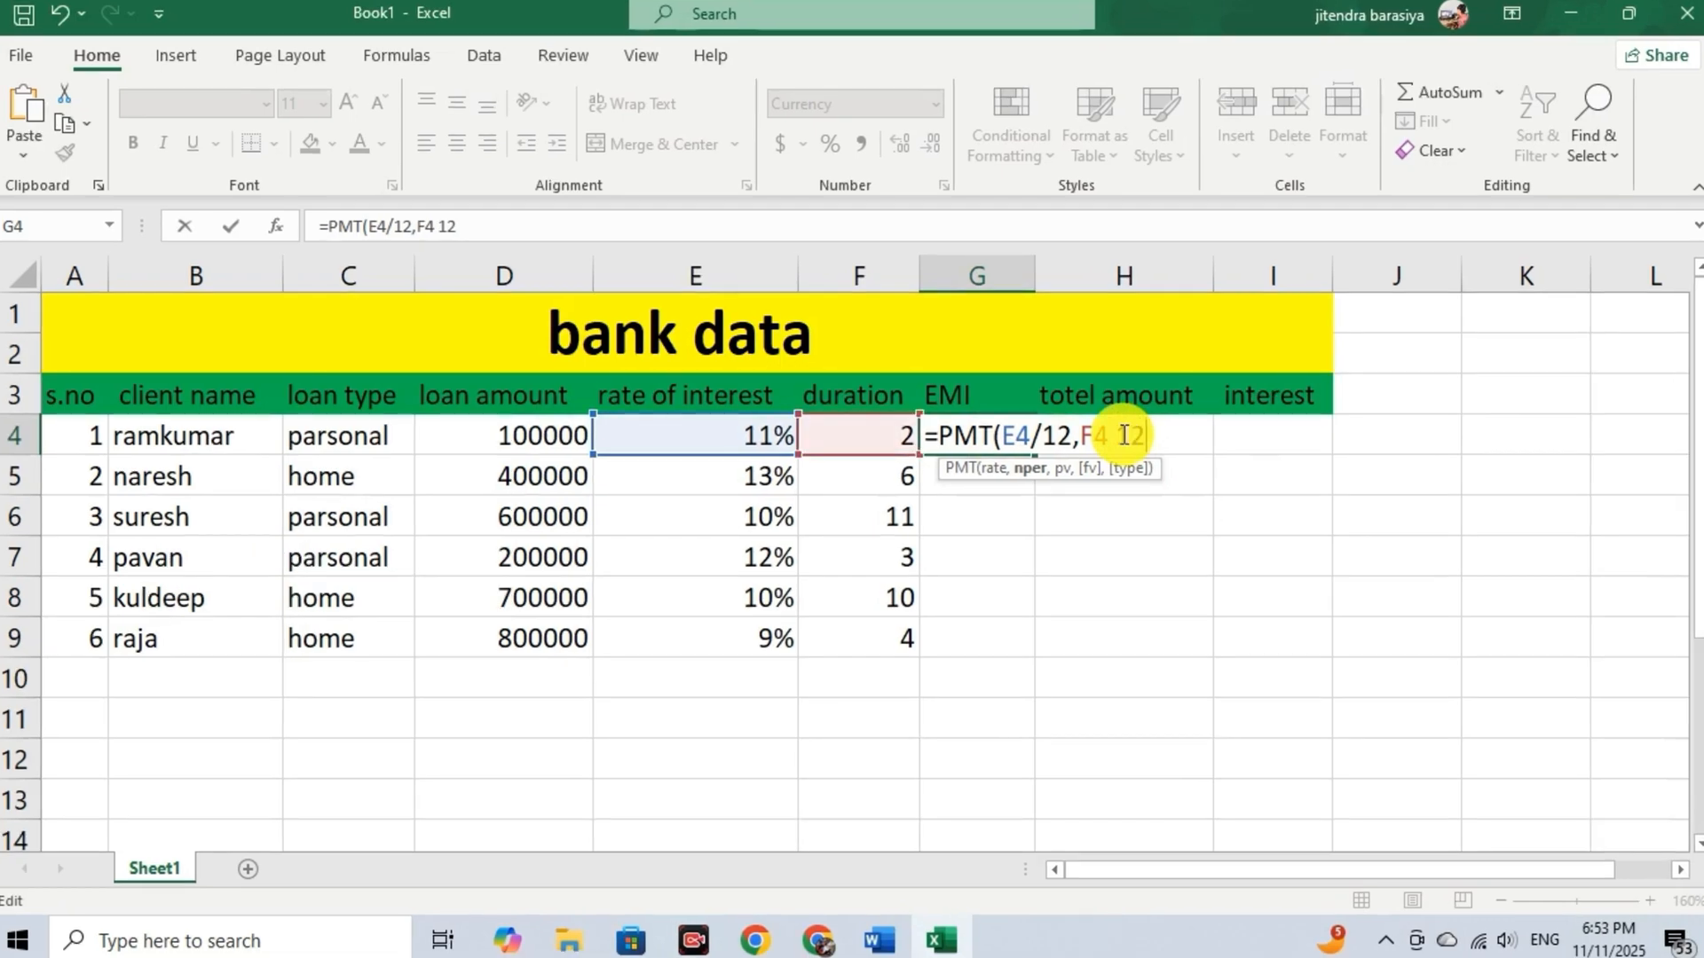
{"action": "key", "text": "BackSpace"}
{"action": "key", "text": "BackSpace"}
{"action": "key", "text": "BackSpace"}
{"action": "type", "text": "*12,"}
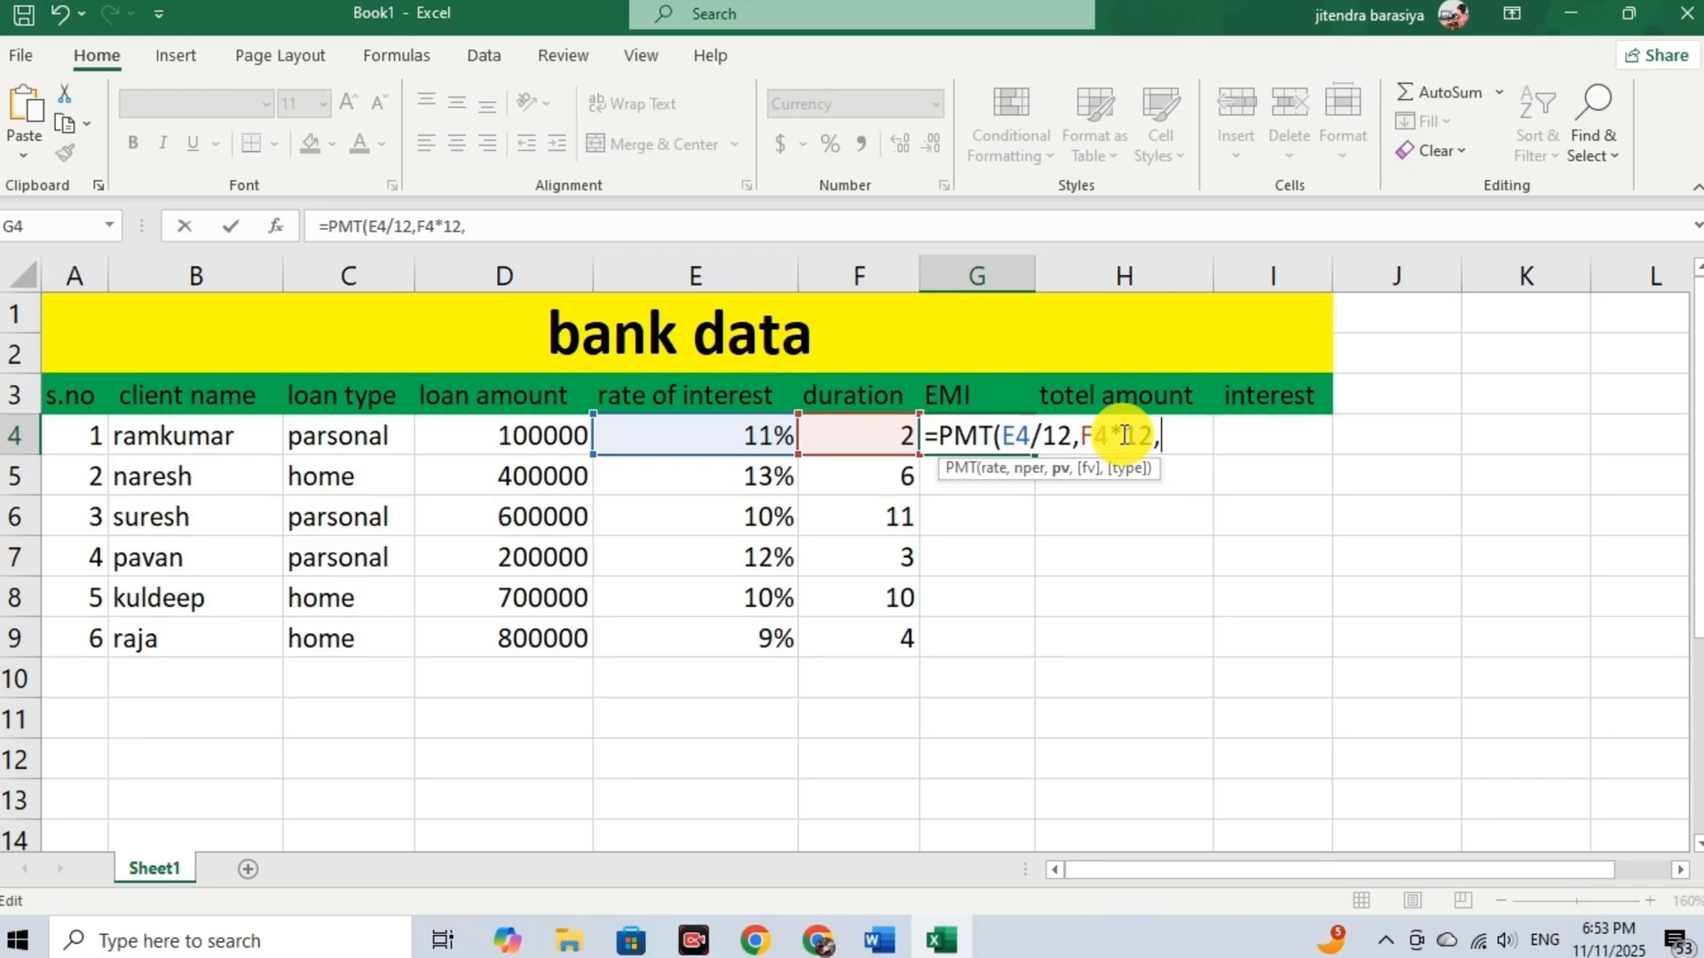
{"action": "left_click", "coordinate": [519, 439]}
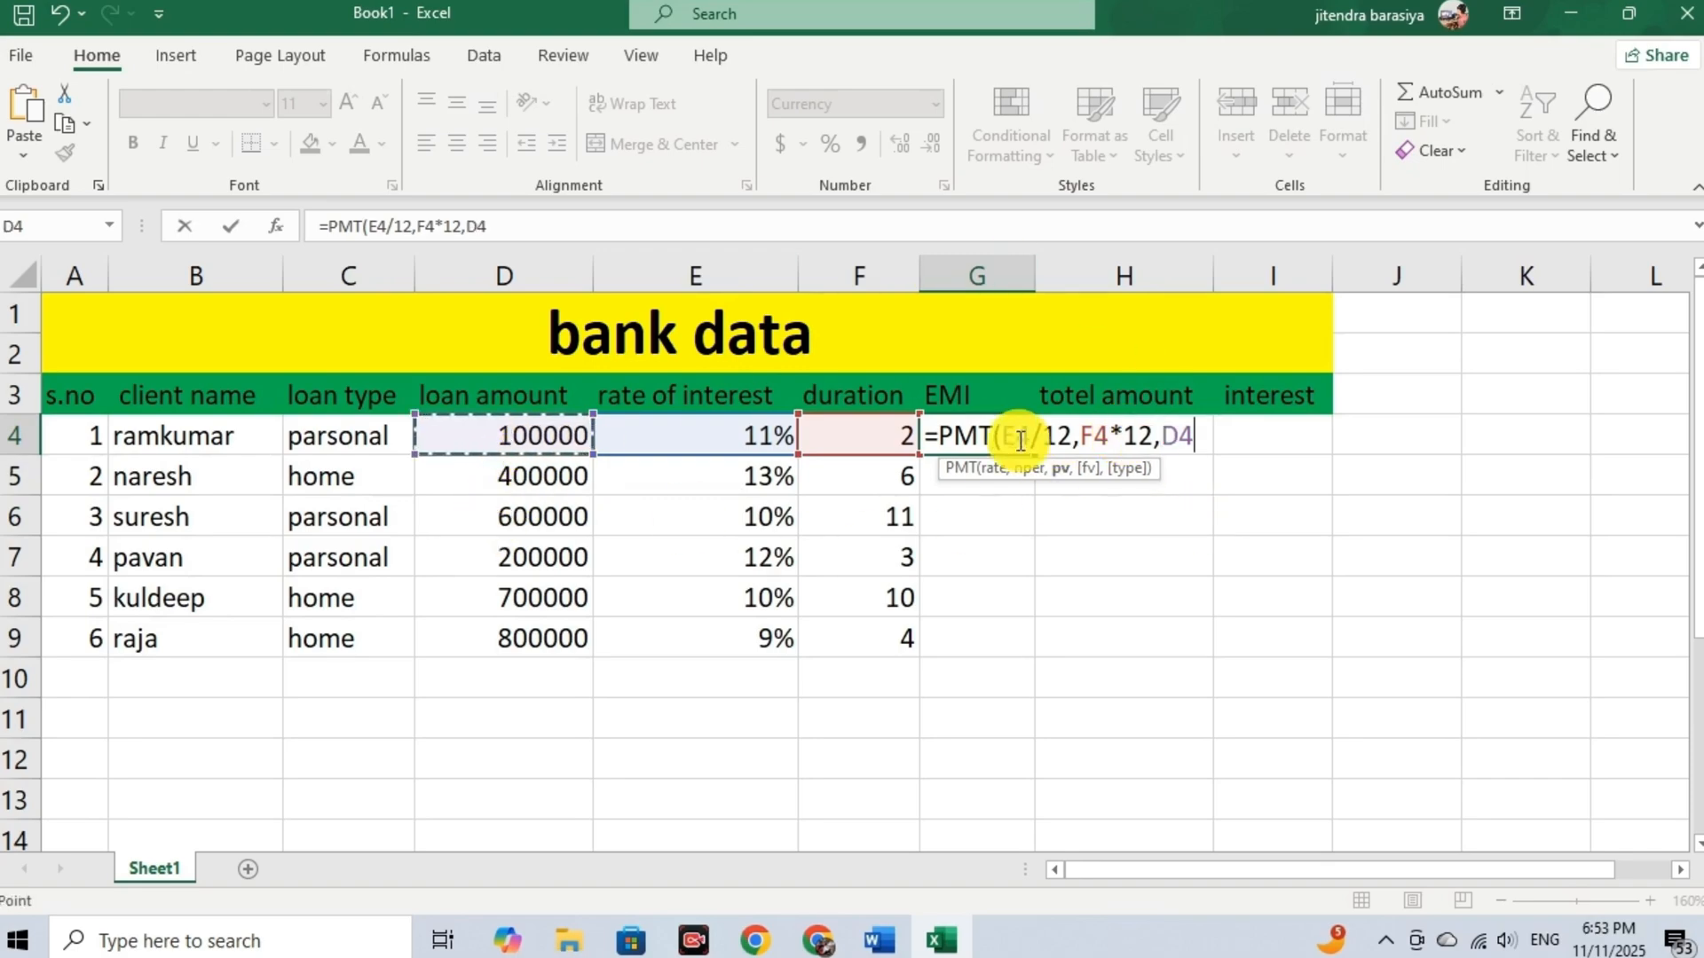
{"action": "key", "text": "ctrl+Return"}
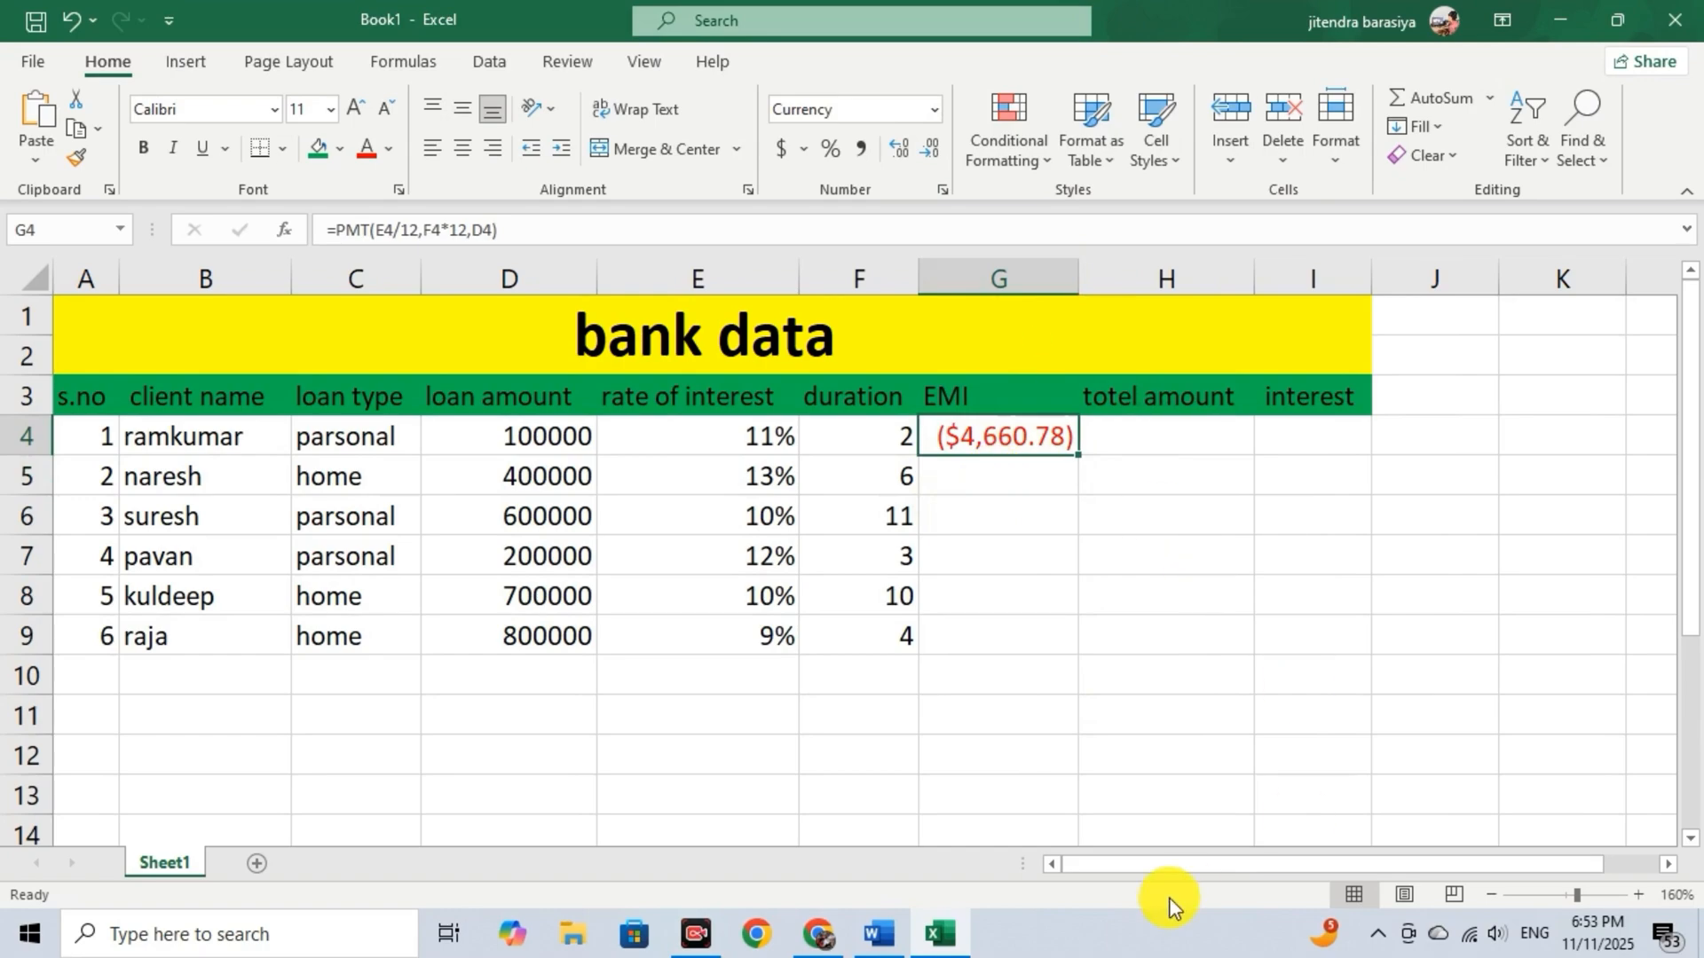
Change the currency symbol of the EMI in cell G4 to the Indian rupee (₹).
{"action": "left_click", "coordinate": [923, 108]}
{"action": "left_click", "coordinate": [870, 683]}
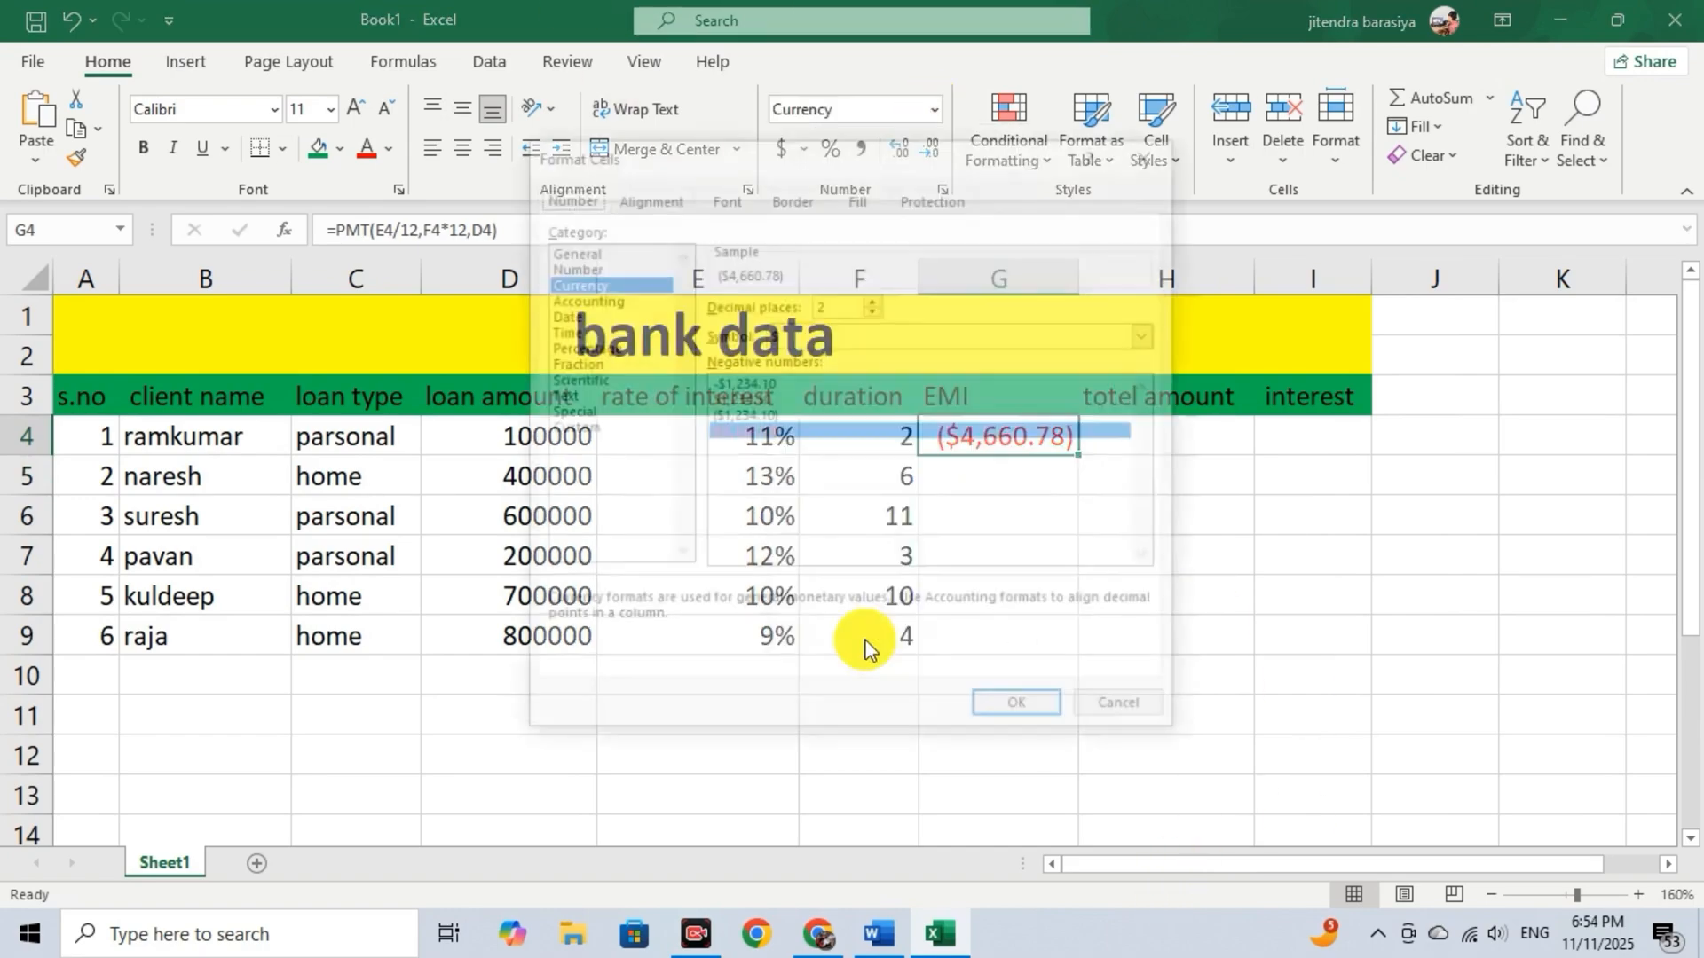
{"action": "left_click", "coordinate": [1145, 334]}
{"action": "scroll", "coordinate": [896, 543], "scroll_direction": "down", "scroll_amount": 5}
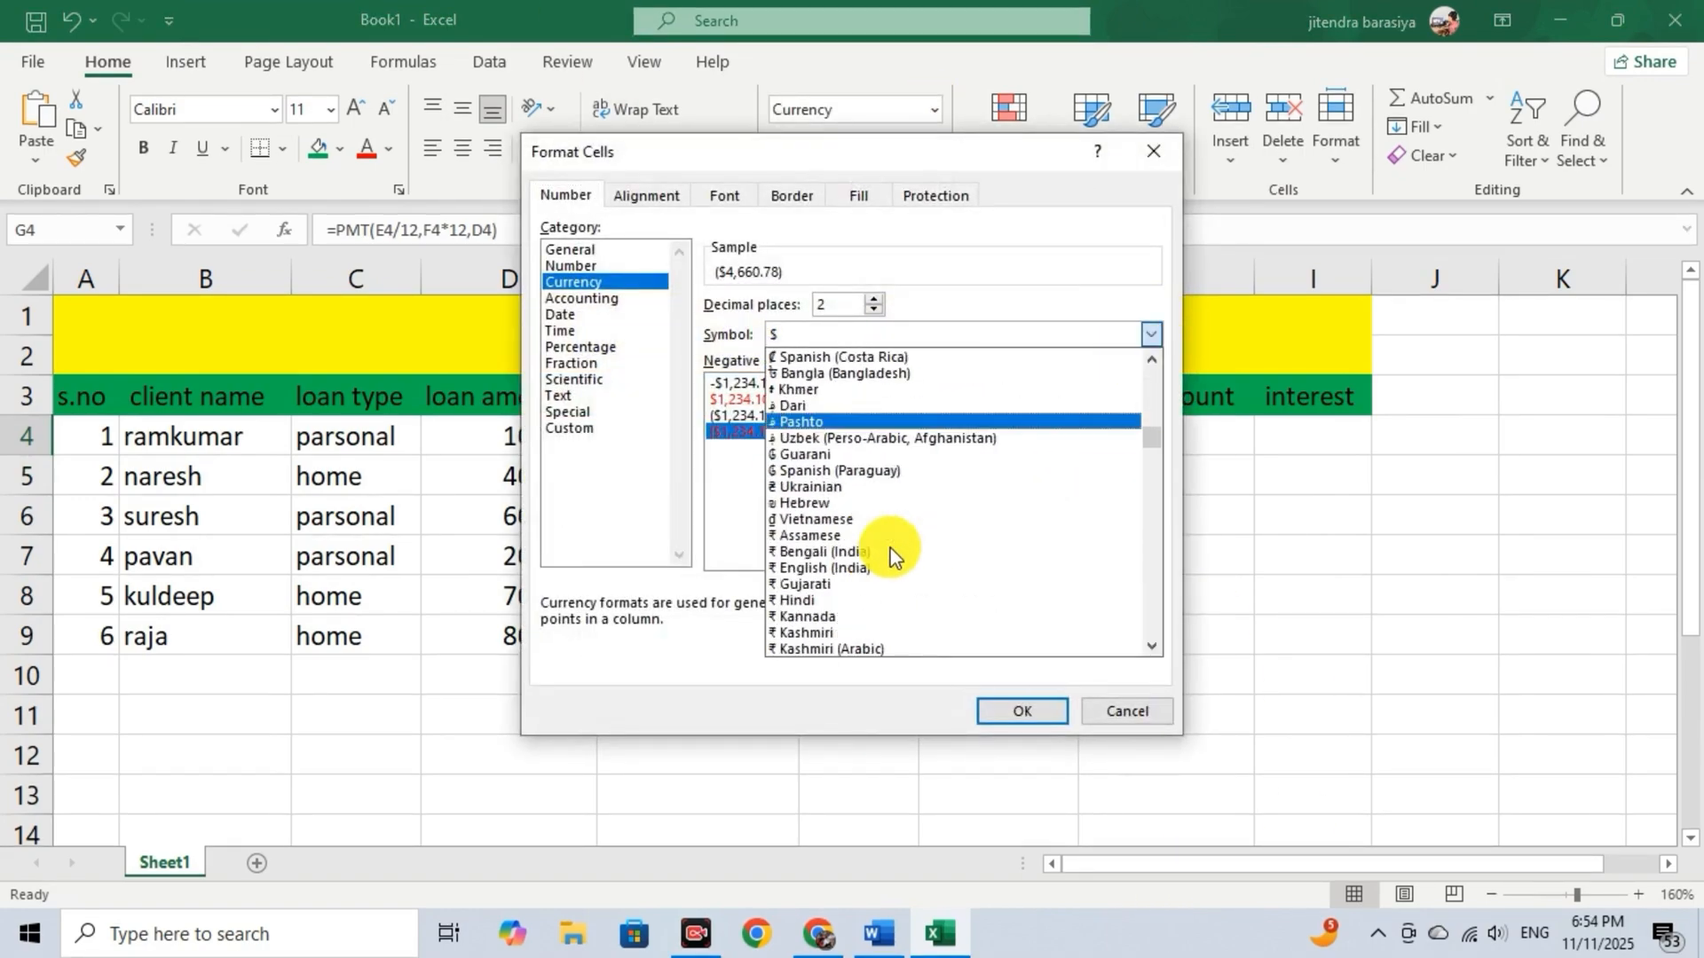
{"action": "left_click", "coordinate": [860, 597]}
{"action": "left_click", "coordinate": [1020, 712]}
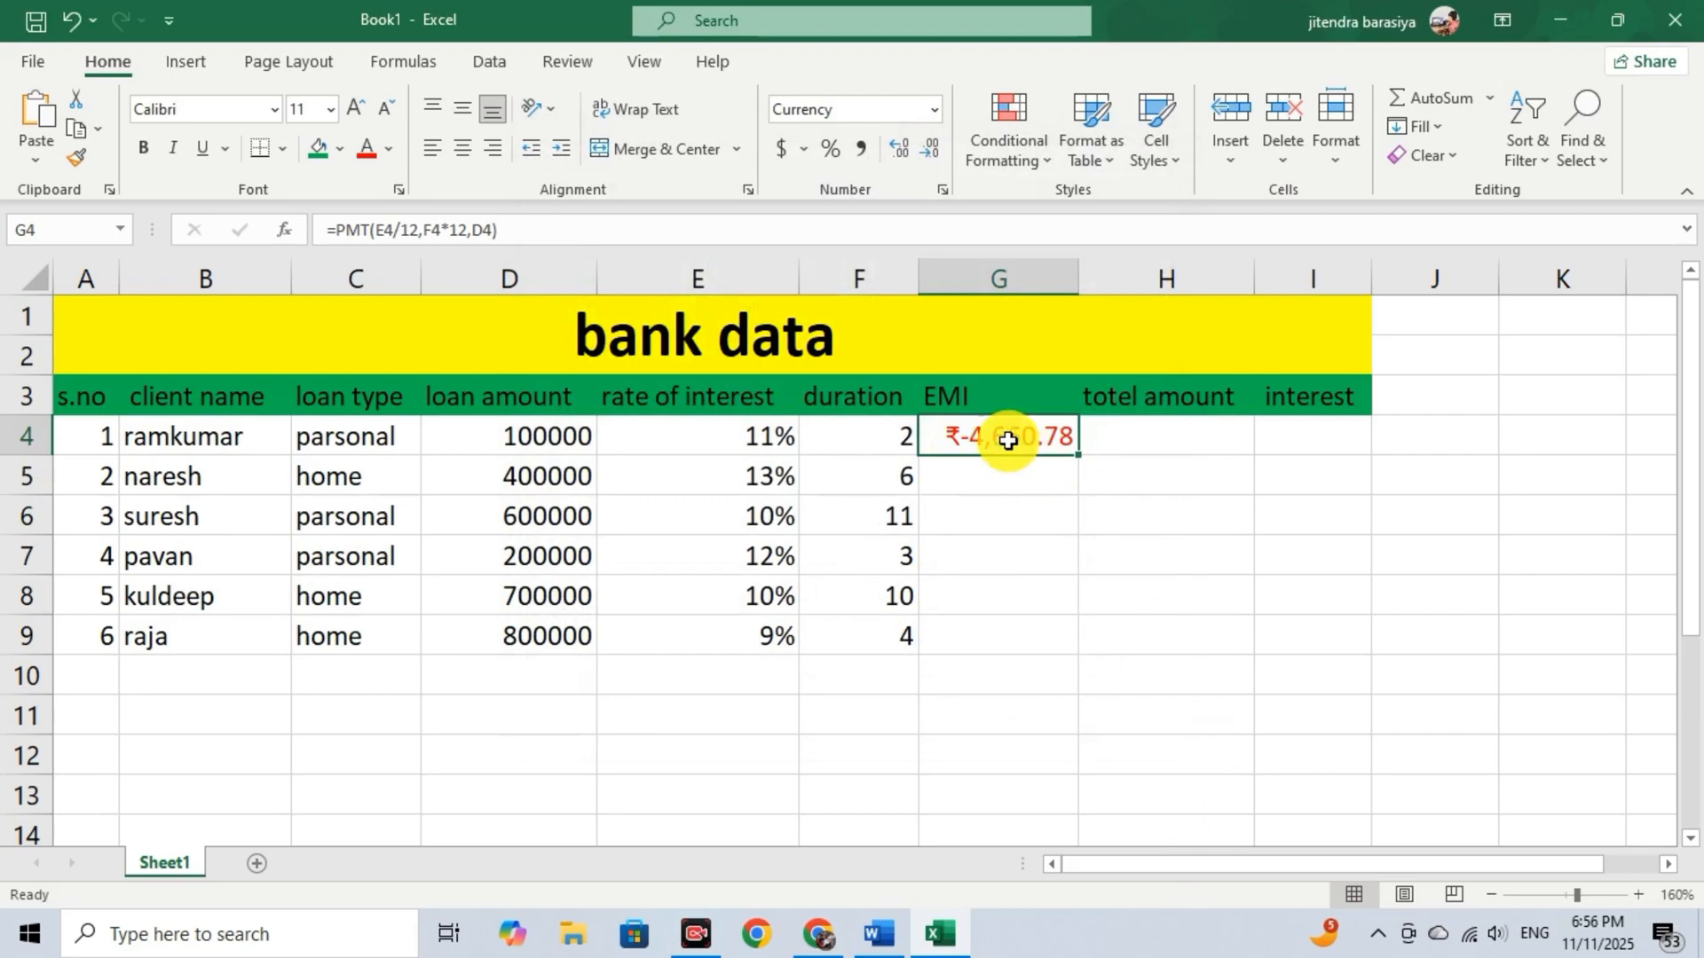
Put a minus sign before PMT in the G4 formula and fill the formula down to G9.
{"action": "double_click", "coordinate": [989, 435]}
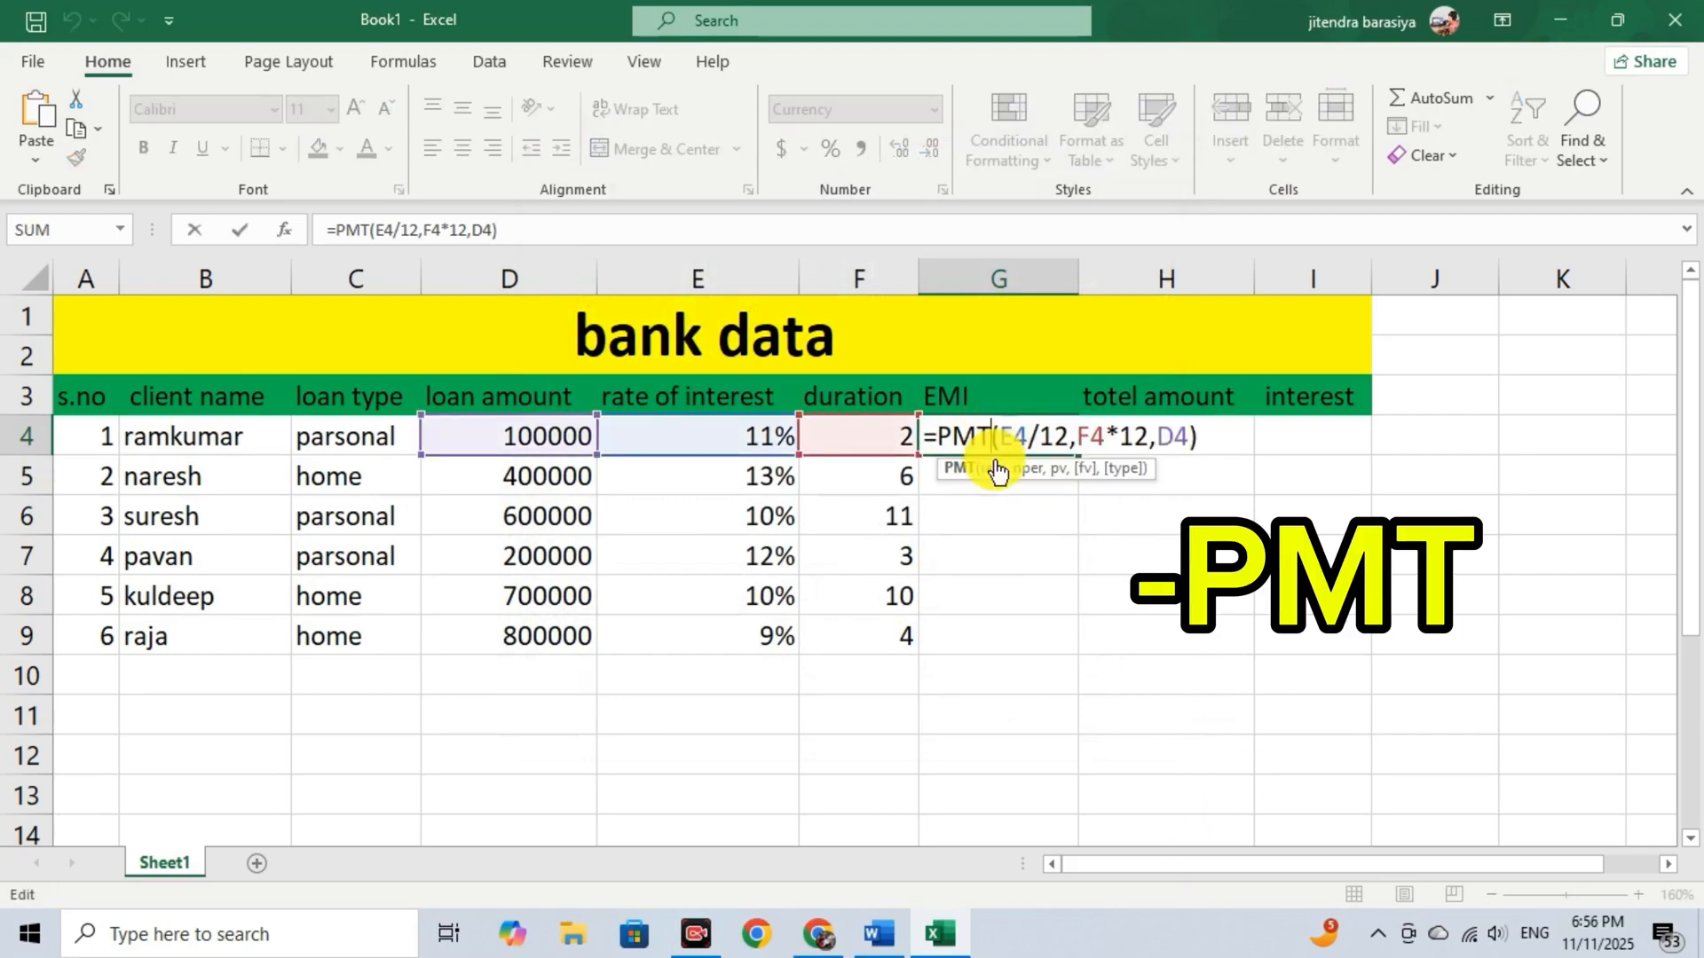
{"action": "left_click", "coordinate": [943, 435]}
{"action": "type", "text": "-"}
{"action": "key", "text": "Return"}
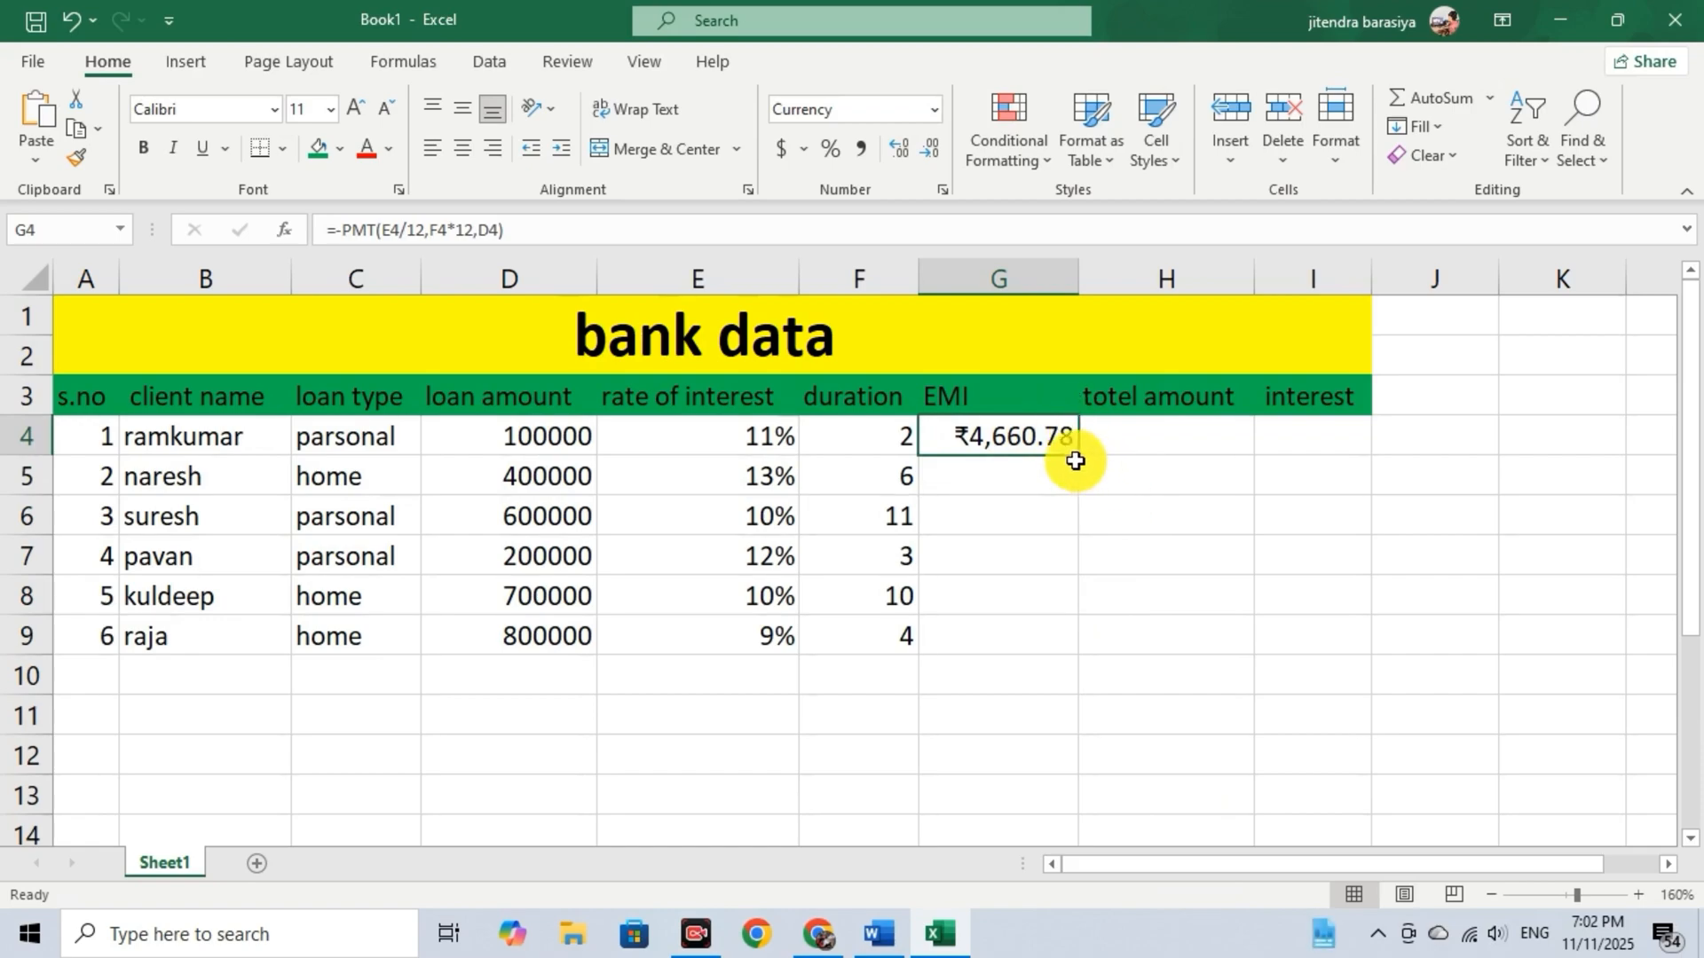
{"action": "left_click_drag", "start_coordinate": [1079, 454], "coordinate": [1066, 642]}
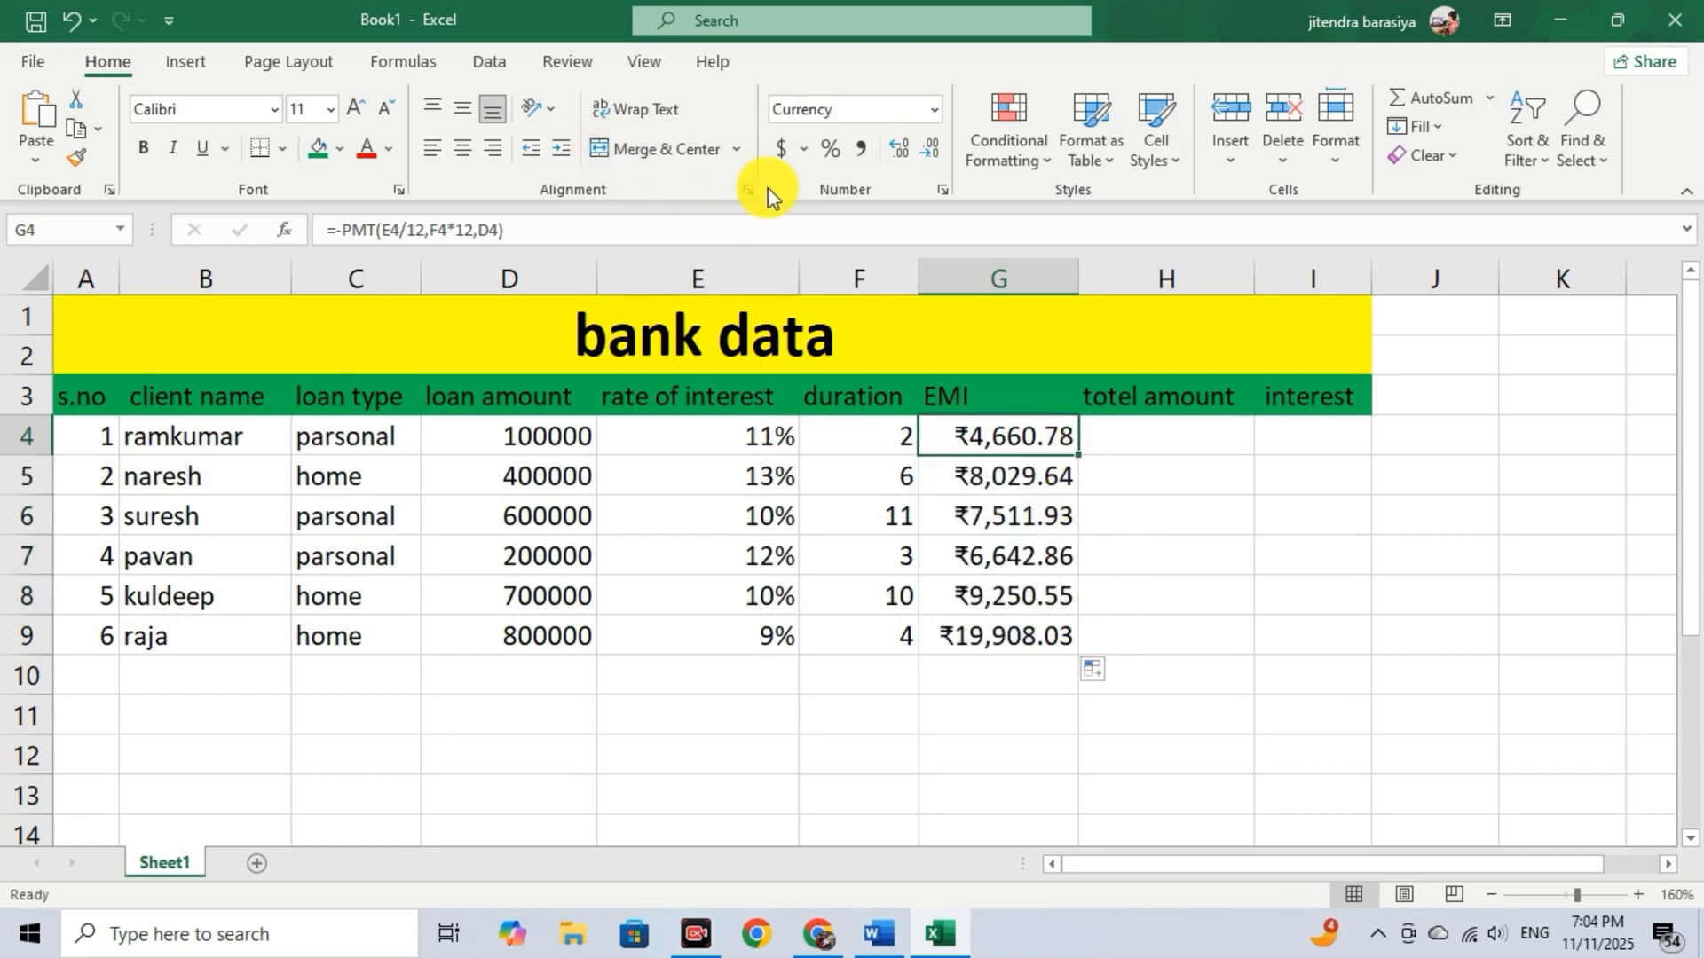
Reduce the displayed decimals of the EMI values to none in G4 and to one place in G5 to G9.
{"action": "left_click", "coordinate": [929, 151]}
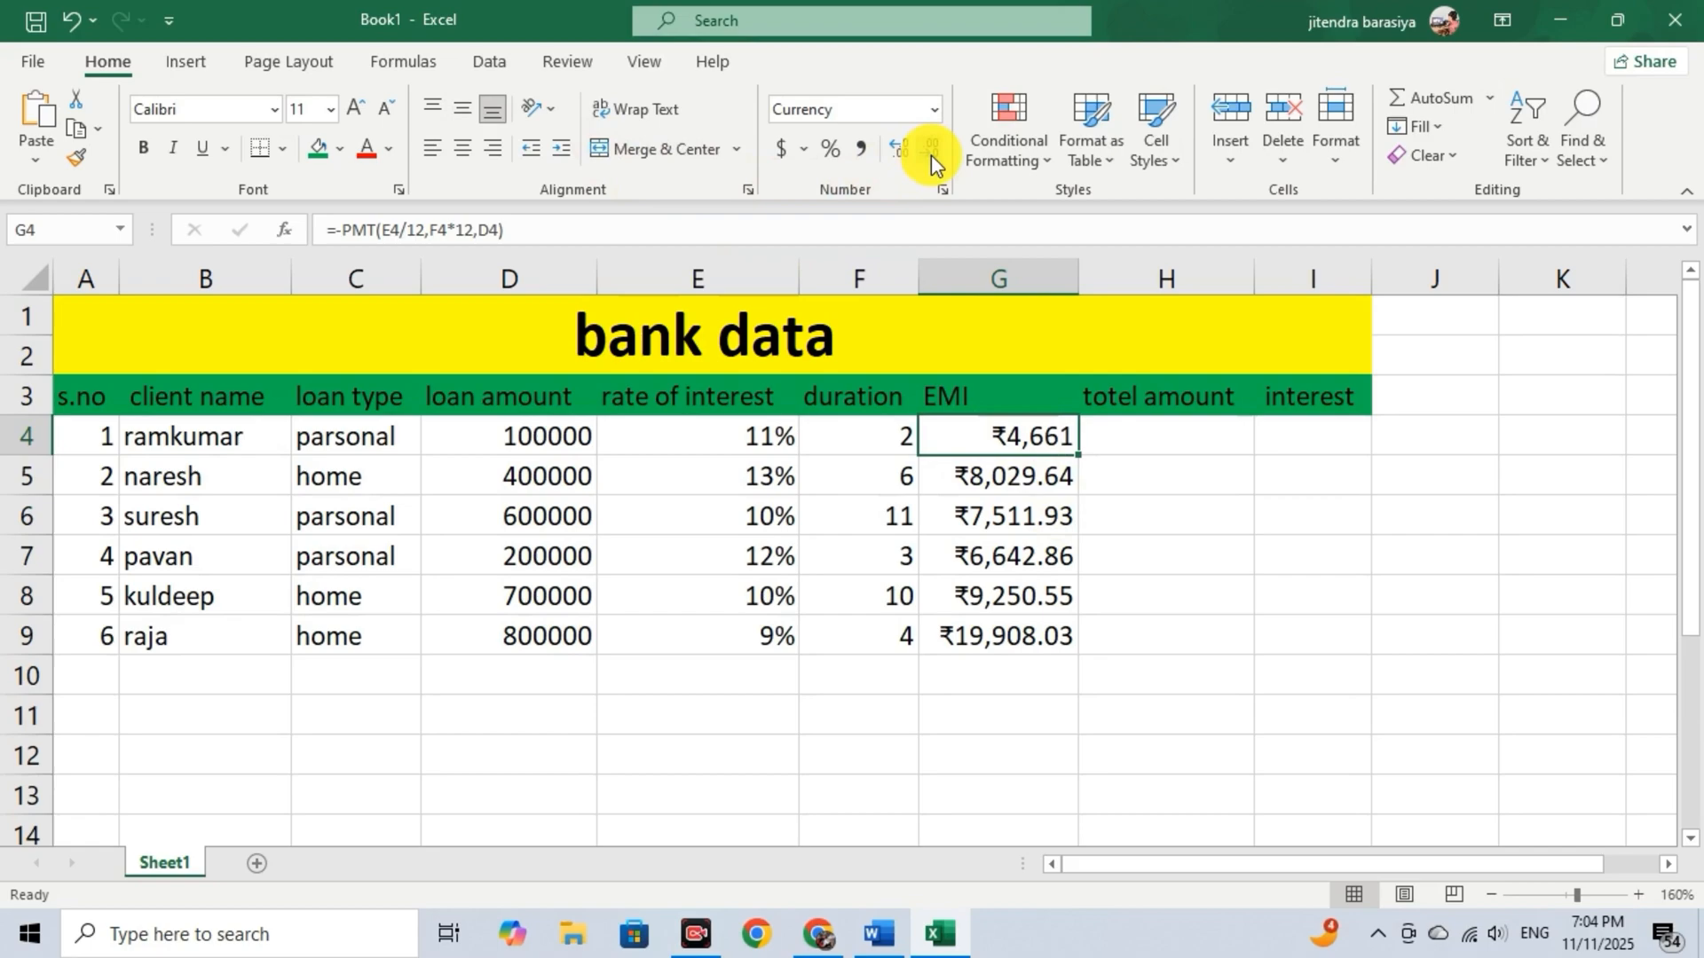
{"action": "left_click", "coordinate": [1072, 477]}
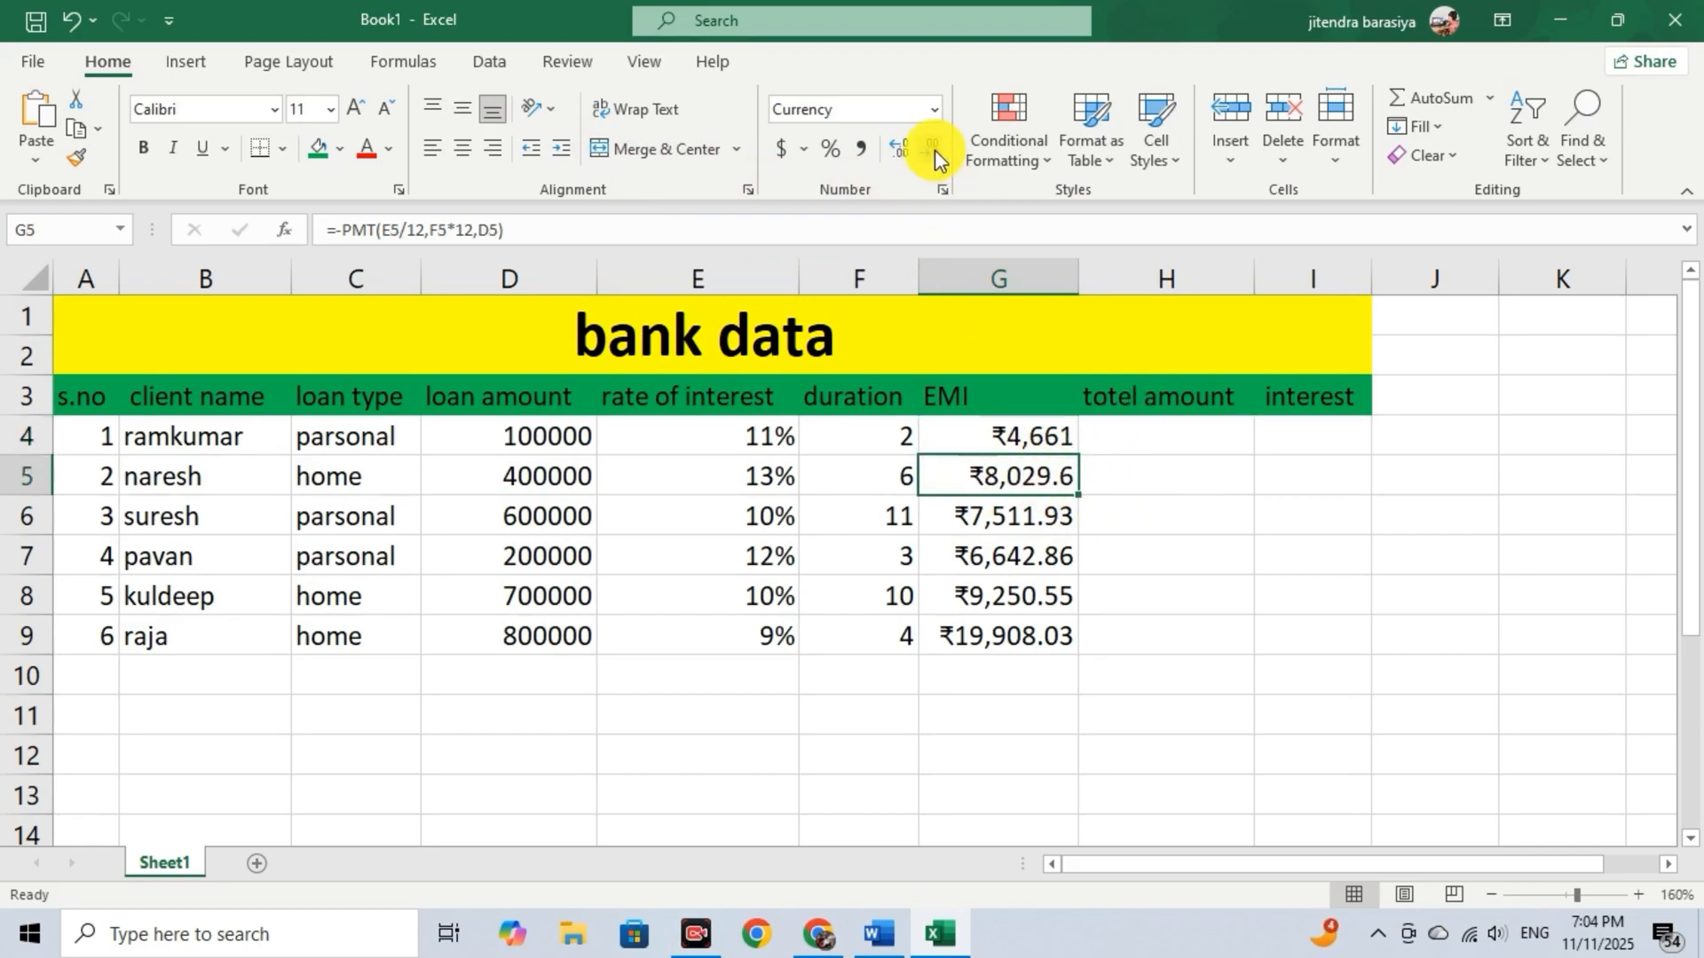
{"action": "left_click_drag", "start_coordinate": [1021, 542], "coordinate": [1048, 521]}
{"action": "left_click", "coordinate": [1050, 522]}
{"action": "left_click", "coordinate": [929, 152]}
{"action": "left_click", "coordinate": [1012, 556]}
{"action": "left_click", "coordinate": [929, 152]}
{"action": "left_click", "coordinate": [1027, 597]}
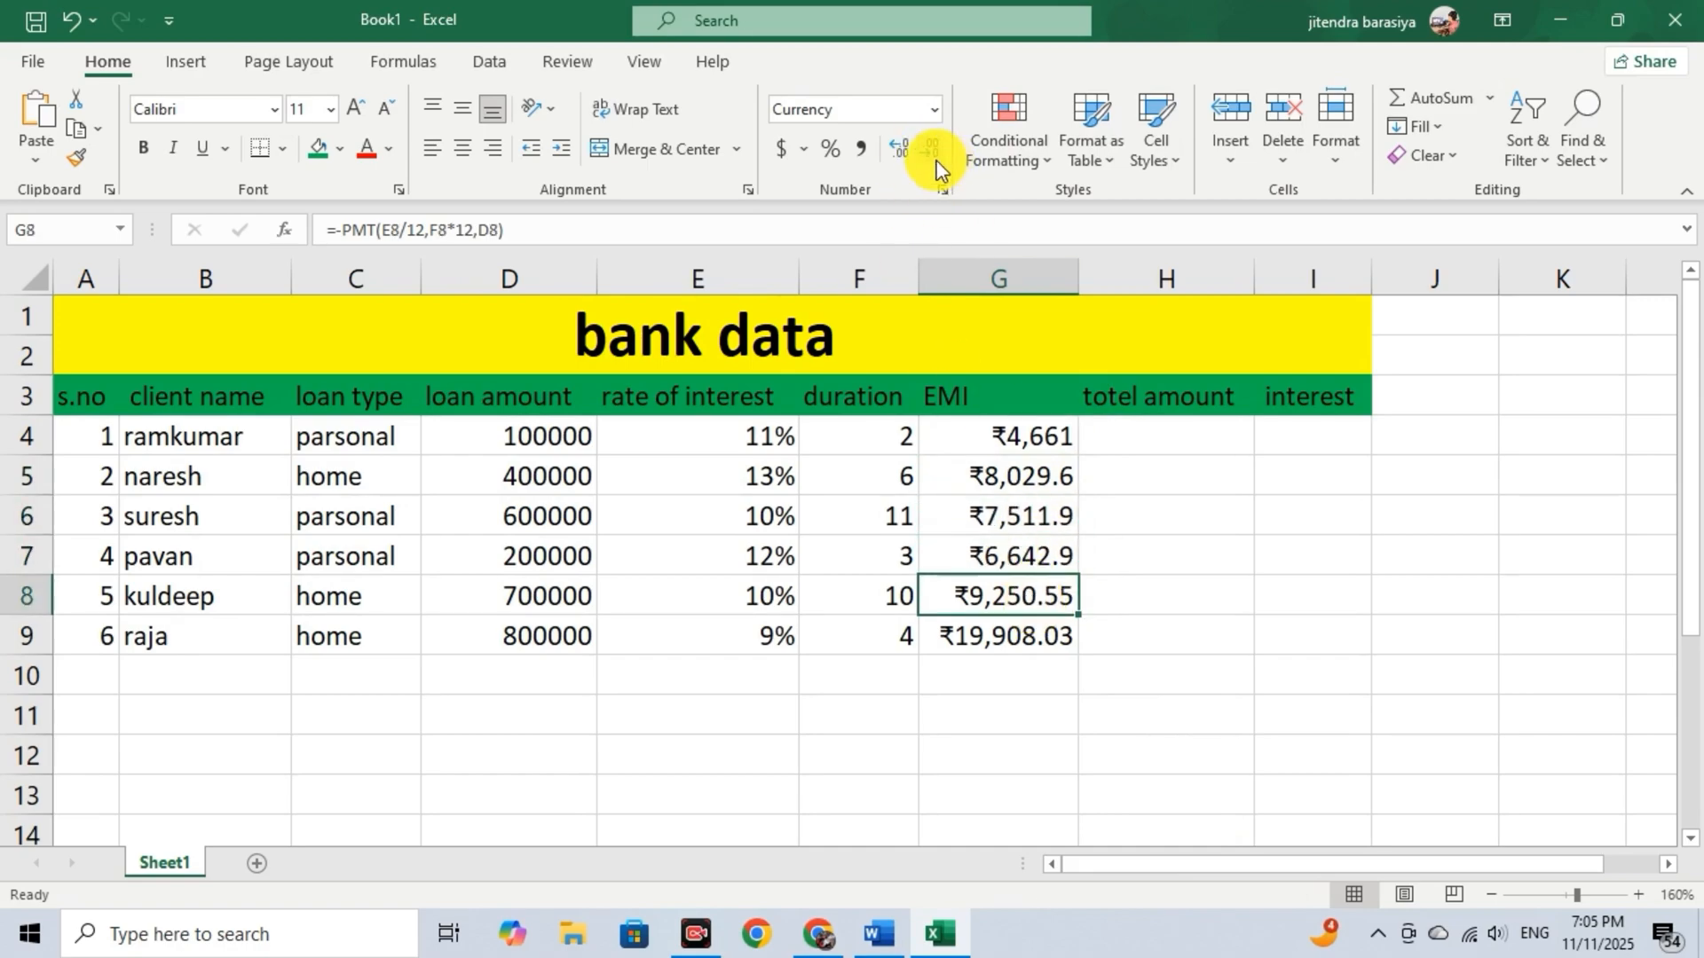
{"action": "left_click", "coordinate": [929, 152]}
{"action": "left_click", "coordinate": [1000, 642]}
{"action": "left_click", "coordinate": [927, 151]}
{"action": "left_click", "coordinate": [1033, 596]}
Switch to the Angel One EMI calculator in Chrome and check the EMI for a loan amount of 1,00,000.
{"action": "left_click", "coordinate": [818, 933]}
{"action": "double_click", "coordinate": [471, 393]}
{"action": "type", "text": "522225"}
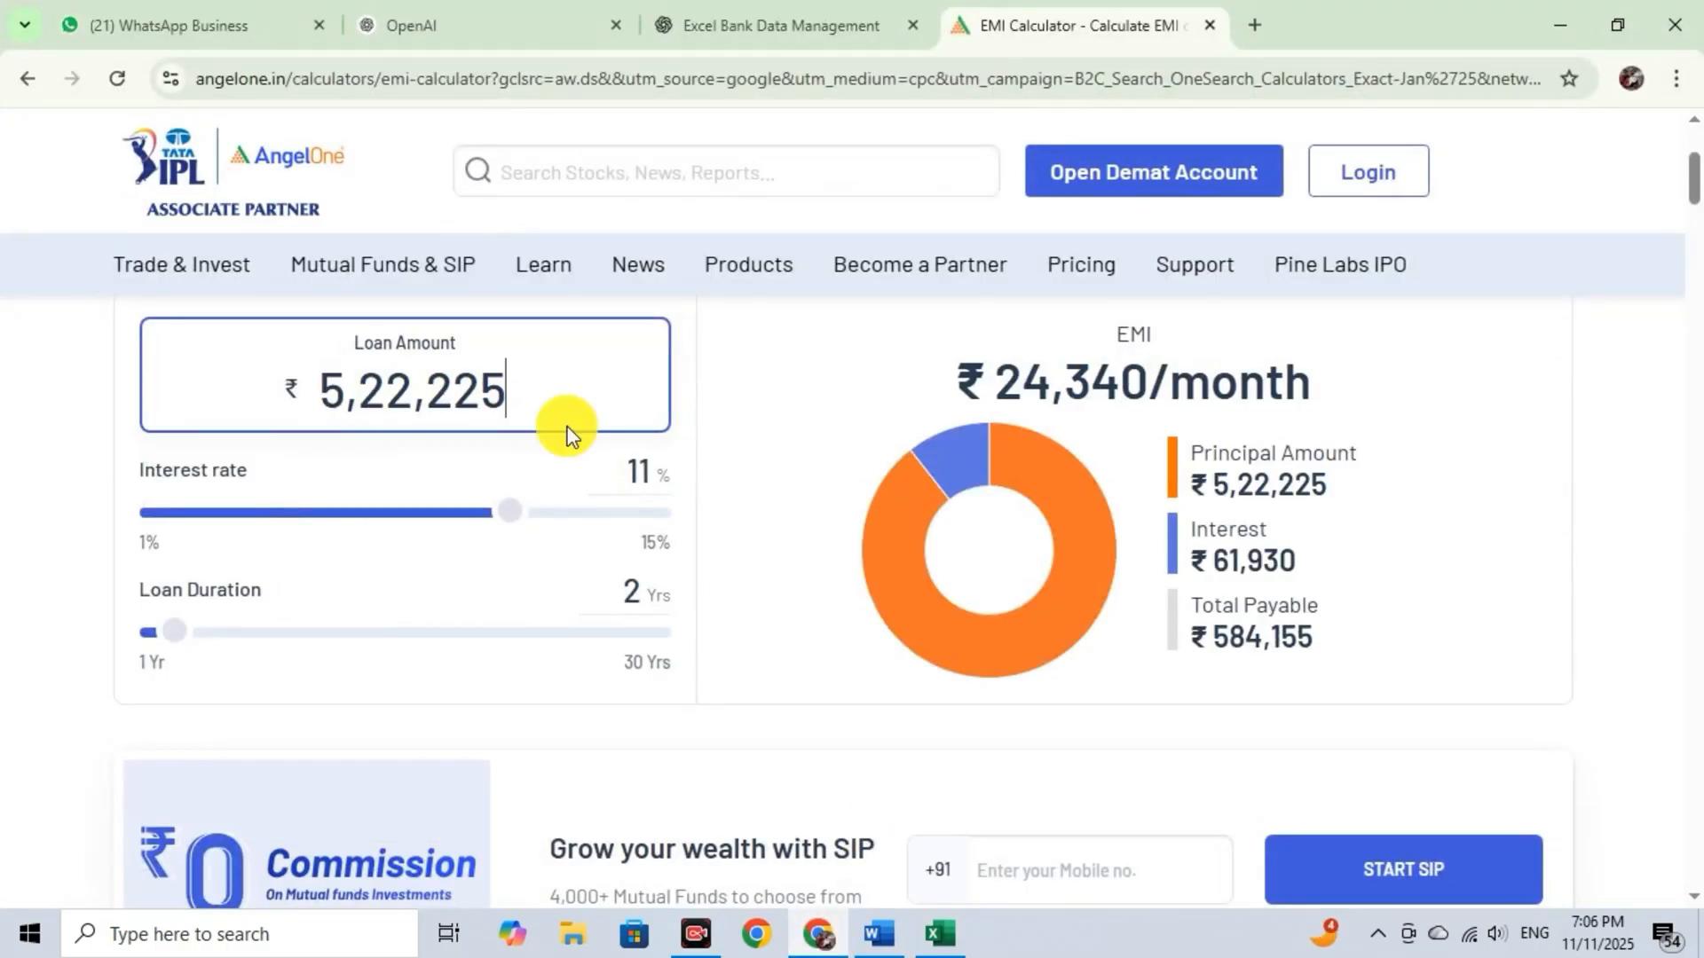
{"action": "key", "text": "BackSpace"}
{"action": "key", "text": "BackSpace"}
{"action": "key", "text": "BackSpace"}
{"action": "key", "text": "BackSpace"}
{"action": "key", "text": "BackSpace"}
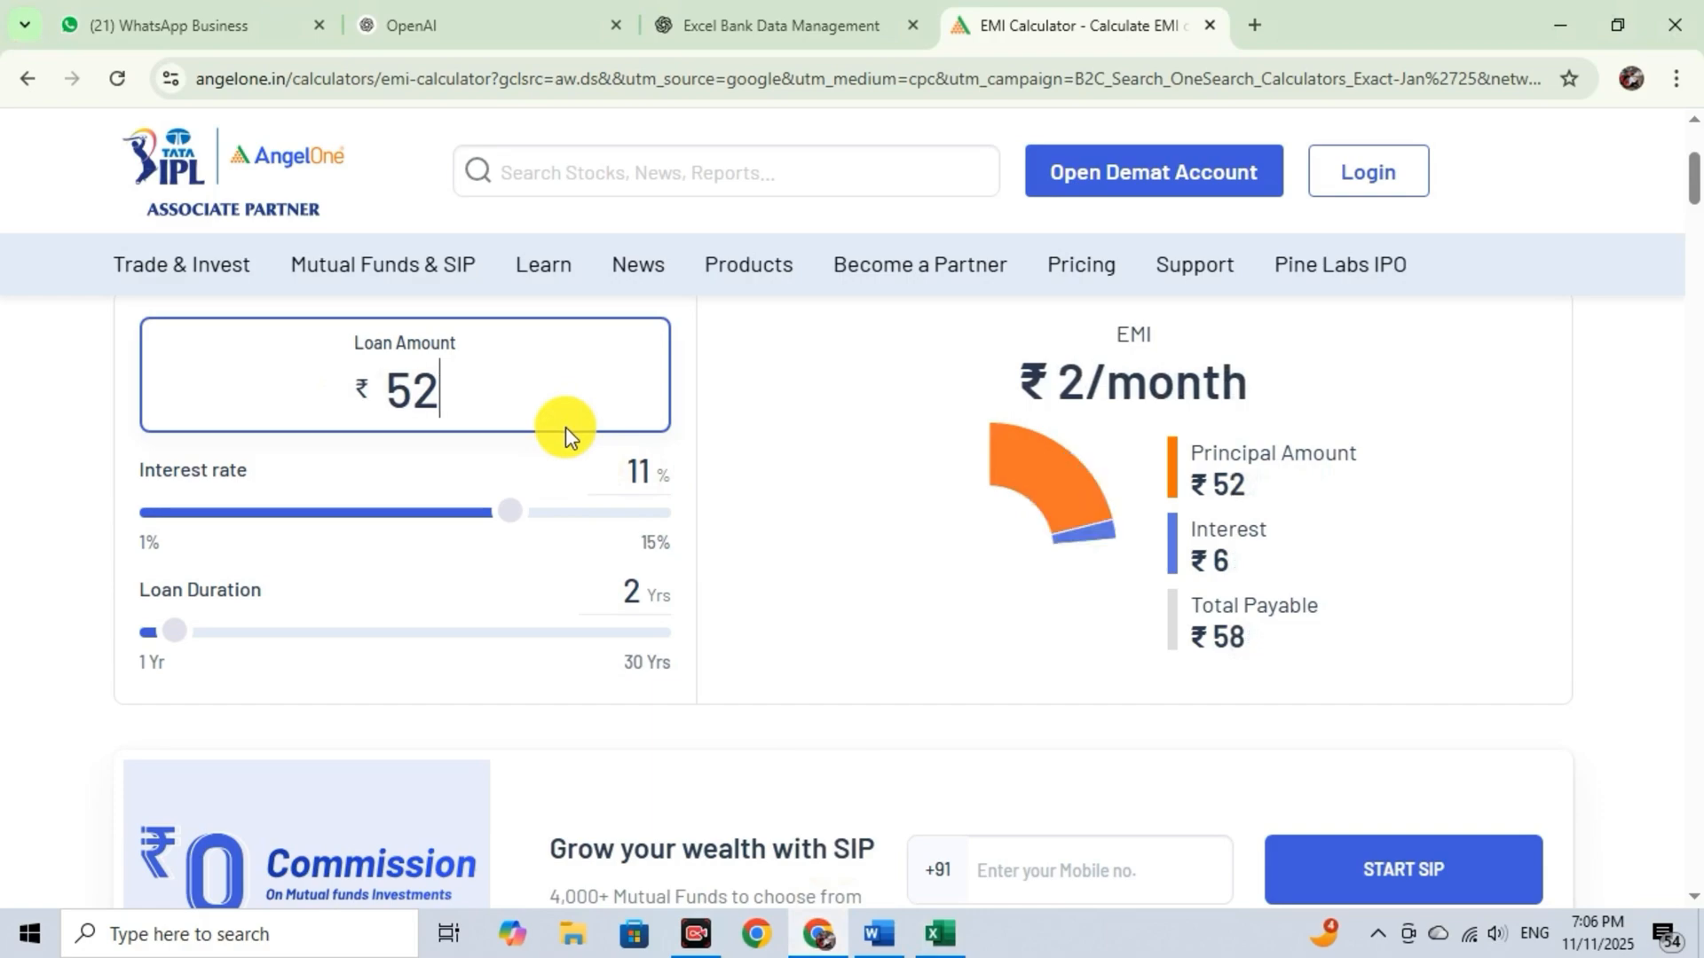
{"action": "key", "text": "BackSpace"}
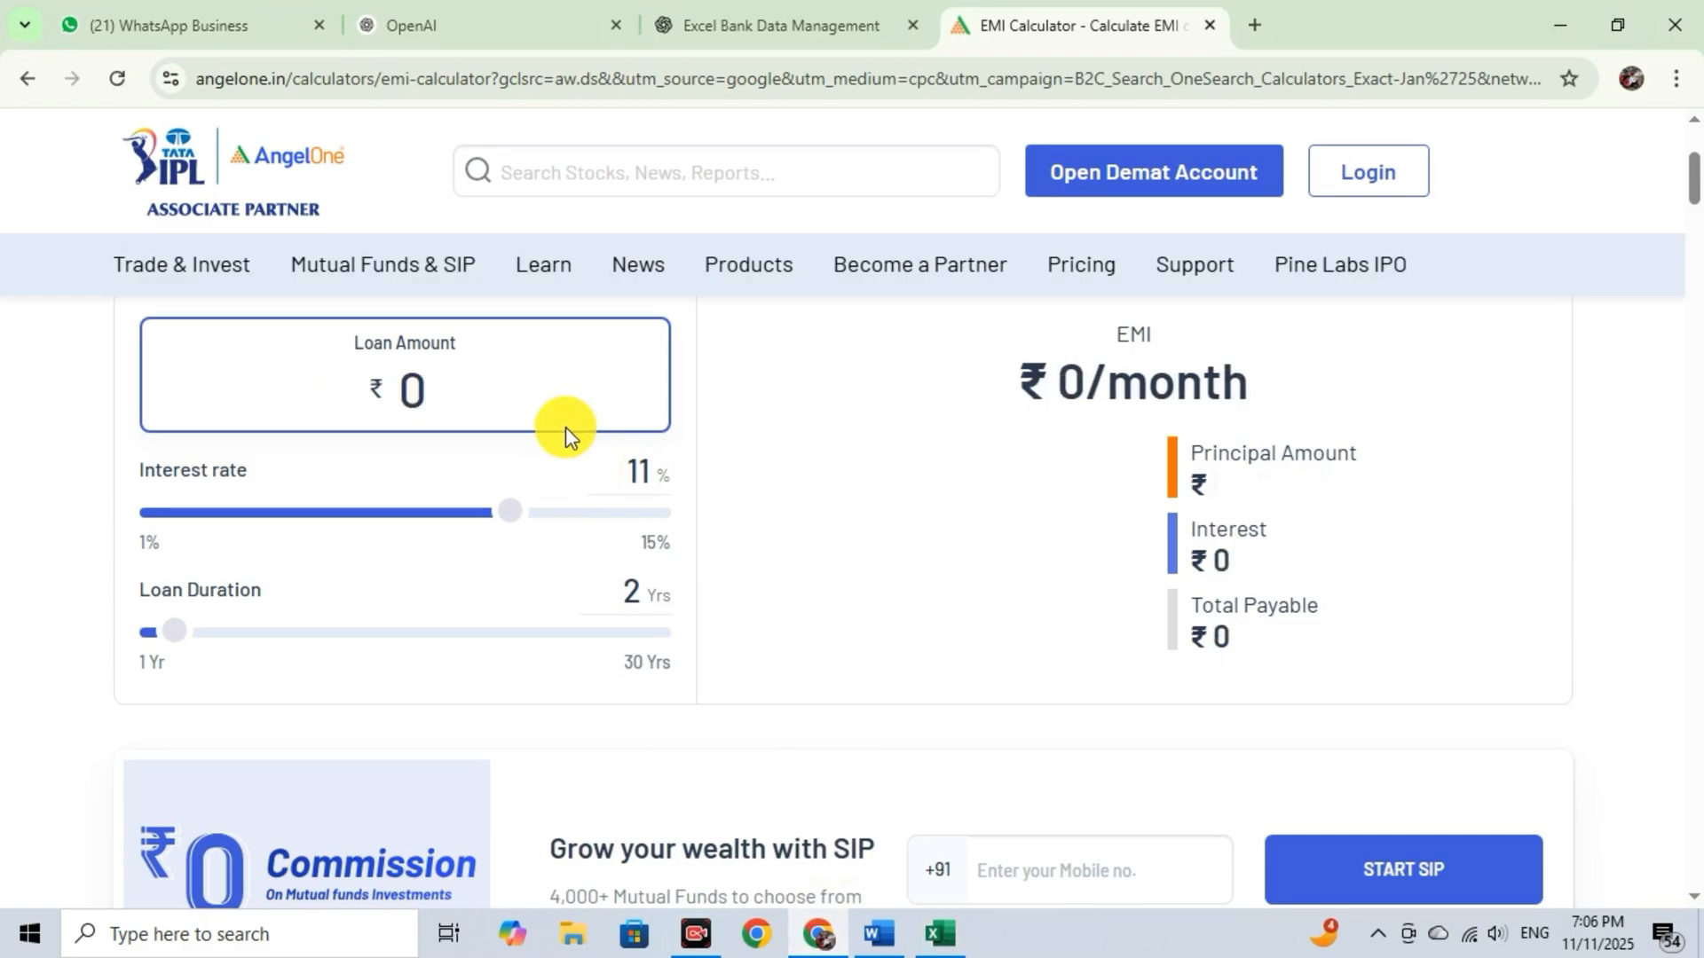
{"action": "type", "text": "1,"}
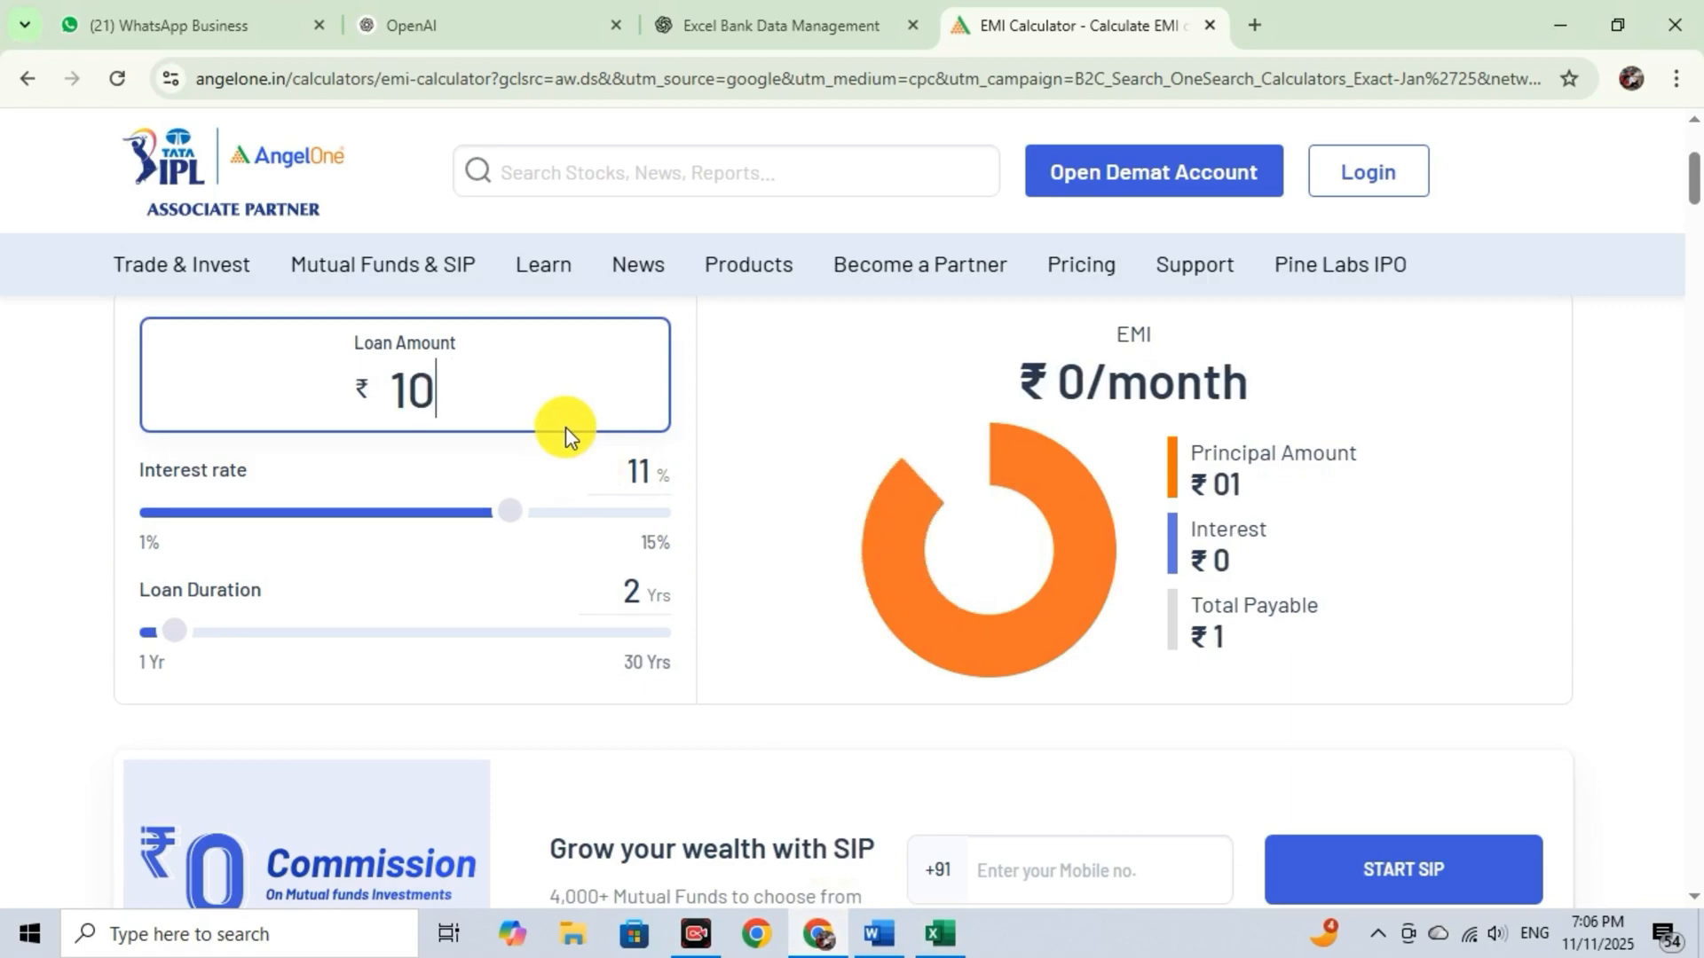
{"action": "type", "text": "00,000"}
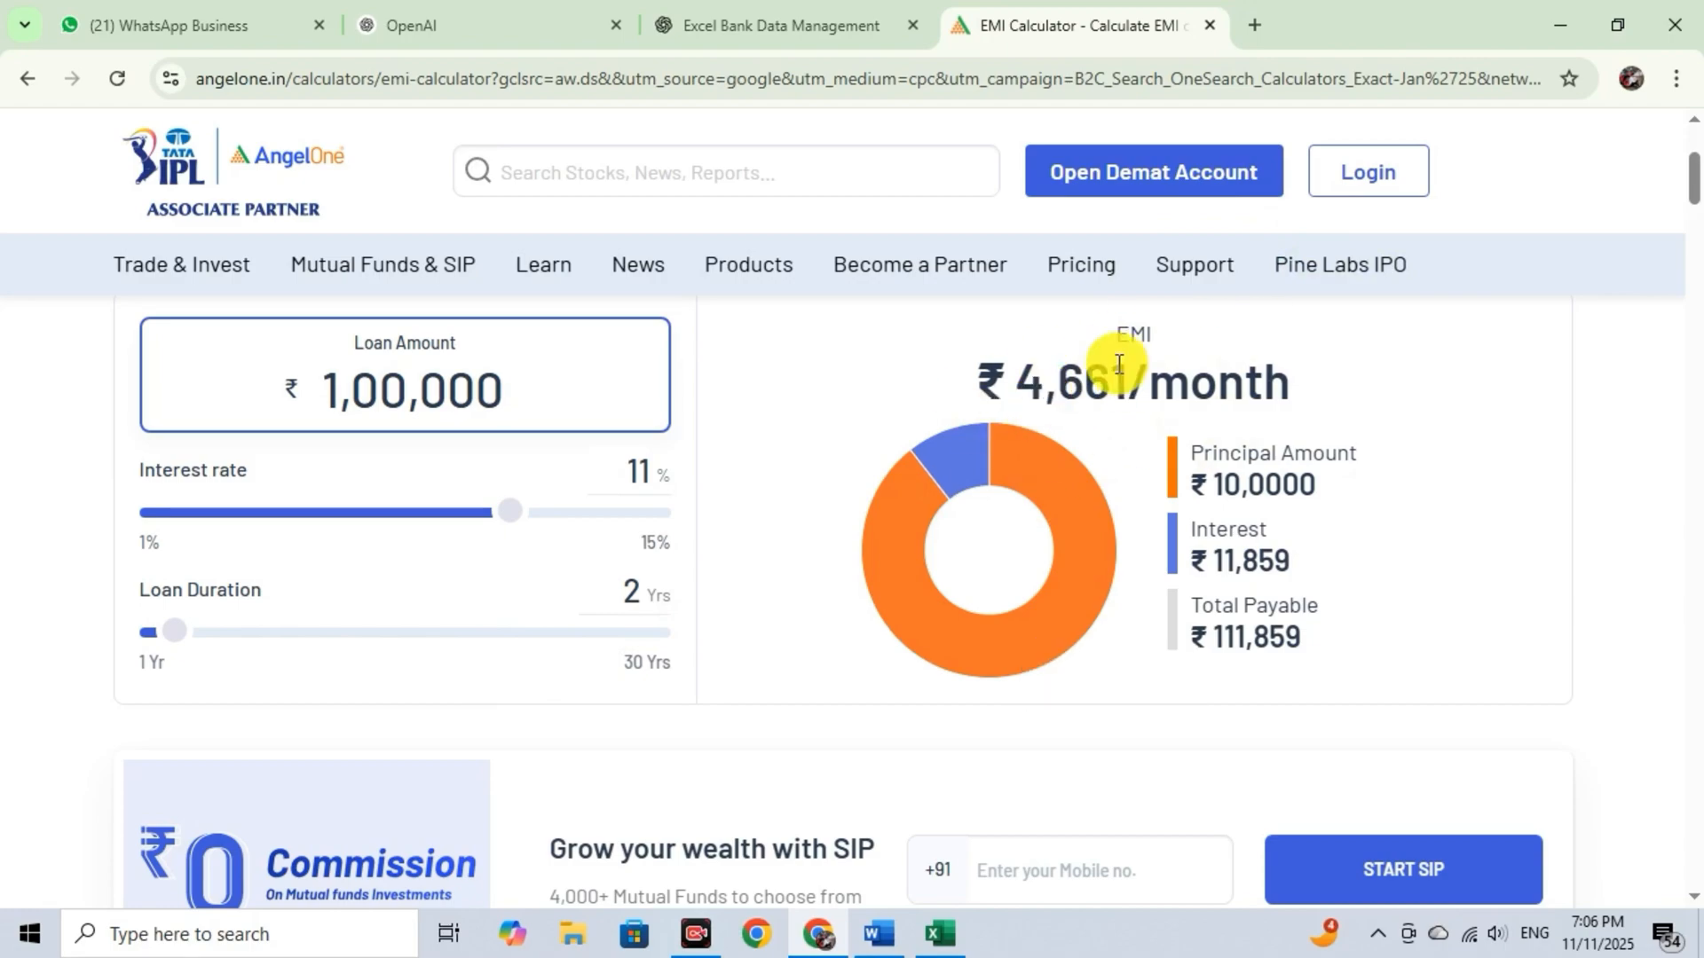
Switch back to the Excel workbook and calculate the first client's total amount in H4 with =G4*F4*12.
{"action": "key", "text": "alt+Tab"}
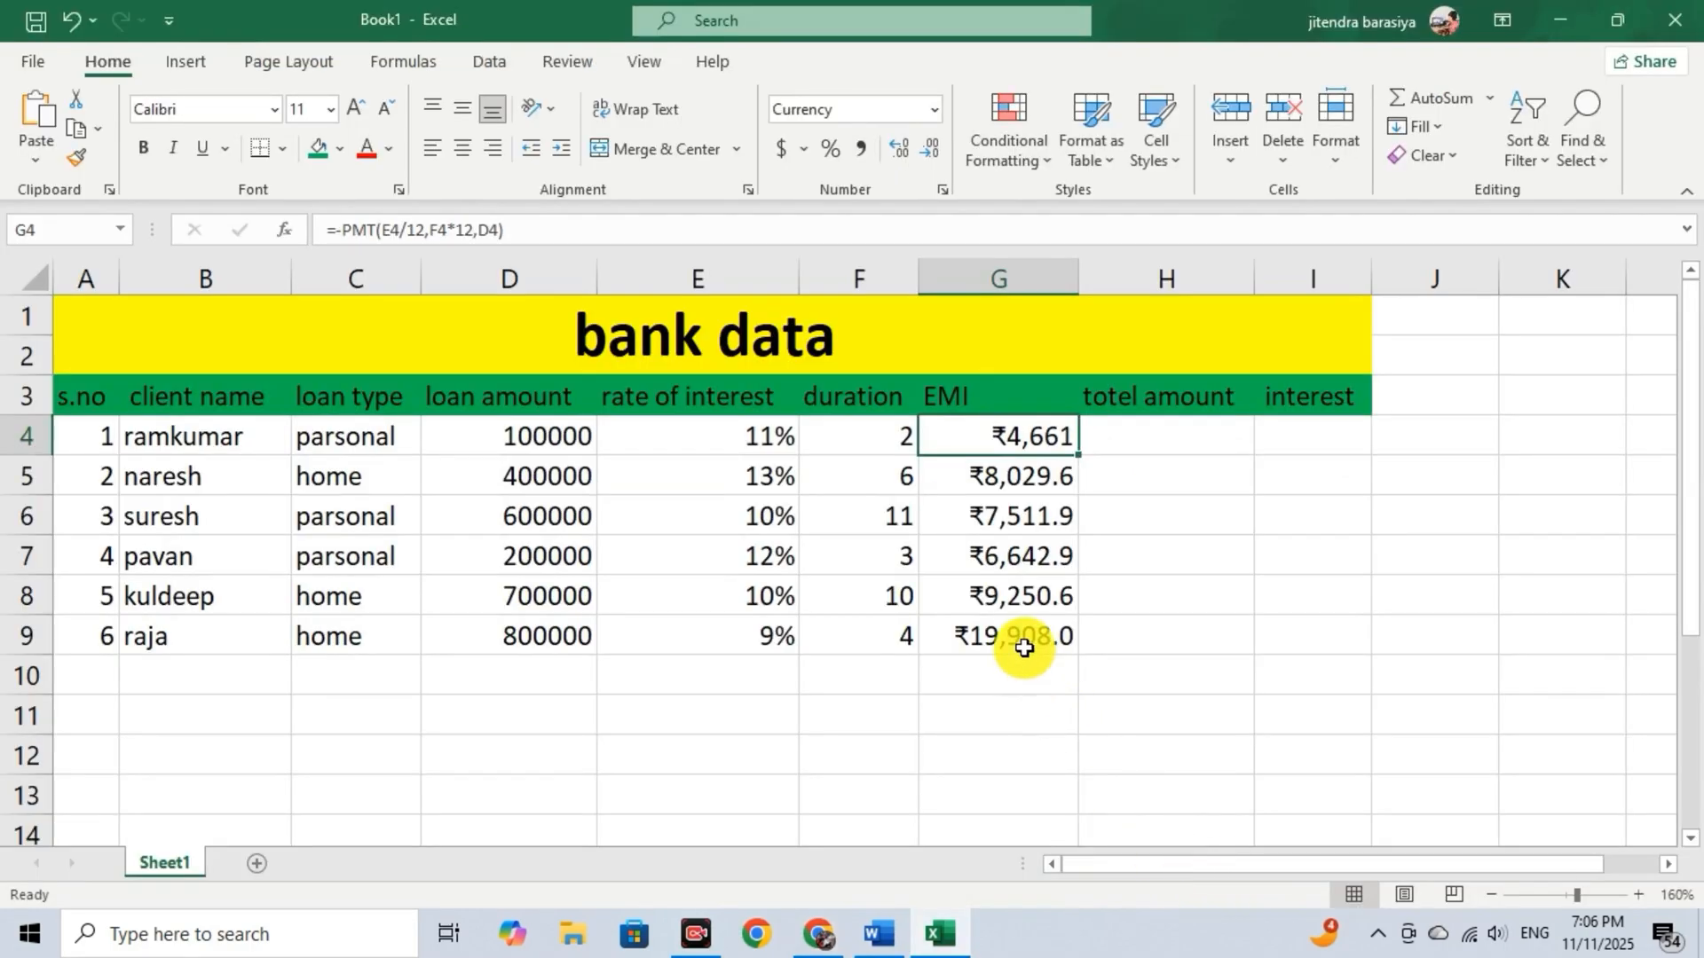
{"action": "left_click", "coordinate": [1064, 668]}
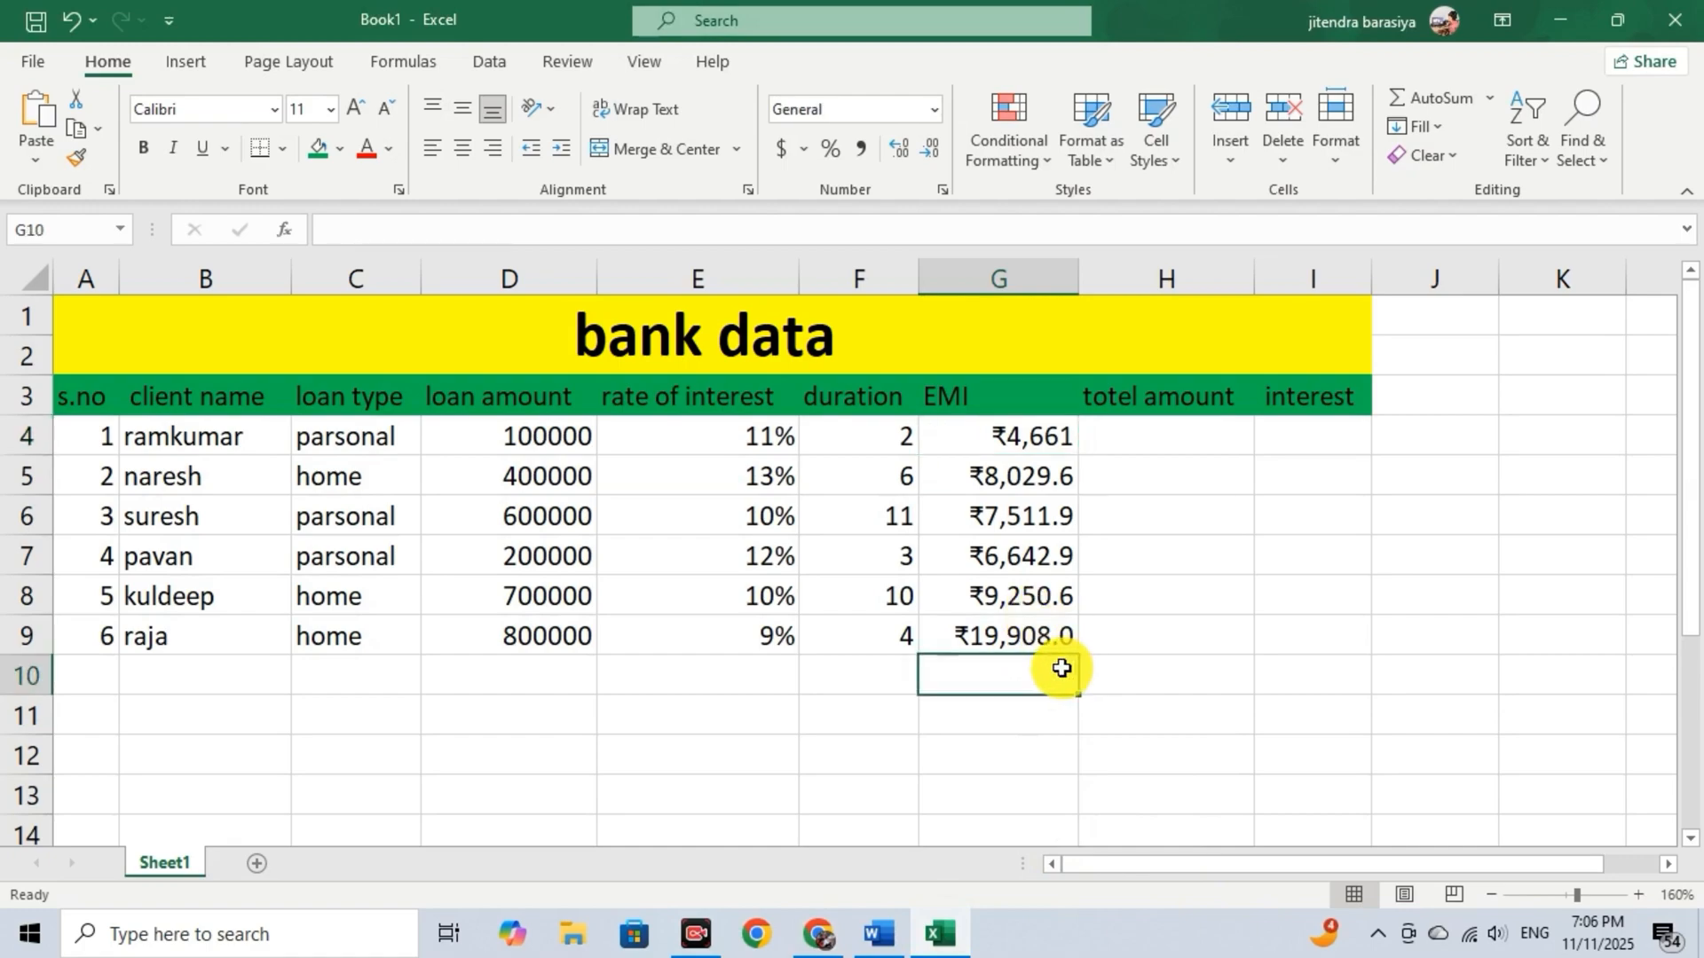
{"action": "left_click", "coordinate": [1120, 674]}
{"action": "key", "text": "Up"}
{"action": "key", "text": "Up"}
{"action": "key", "text": "Up"}
{"action": "key", "text": "Up"}
{"action": "key", "text": "Up"}
{"action": "key", "text": "Up"}
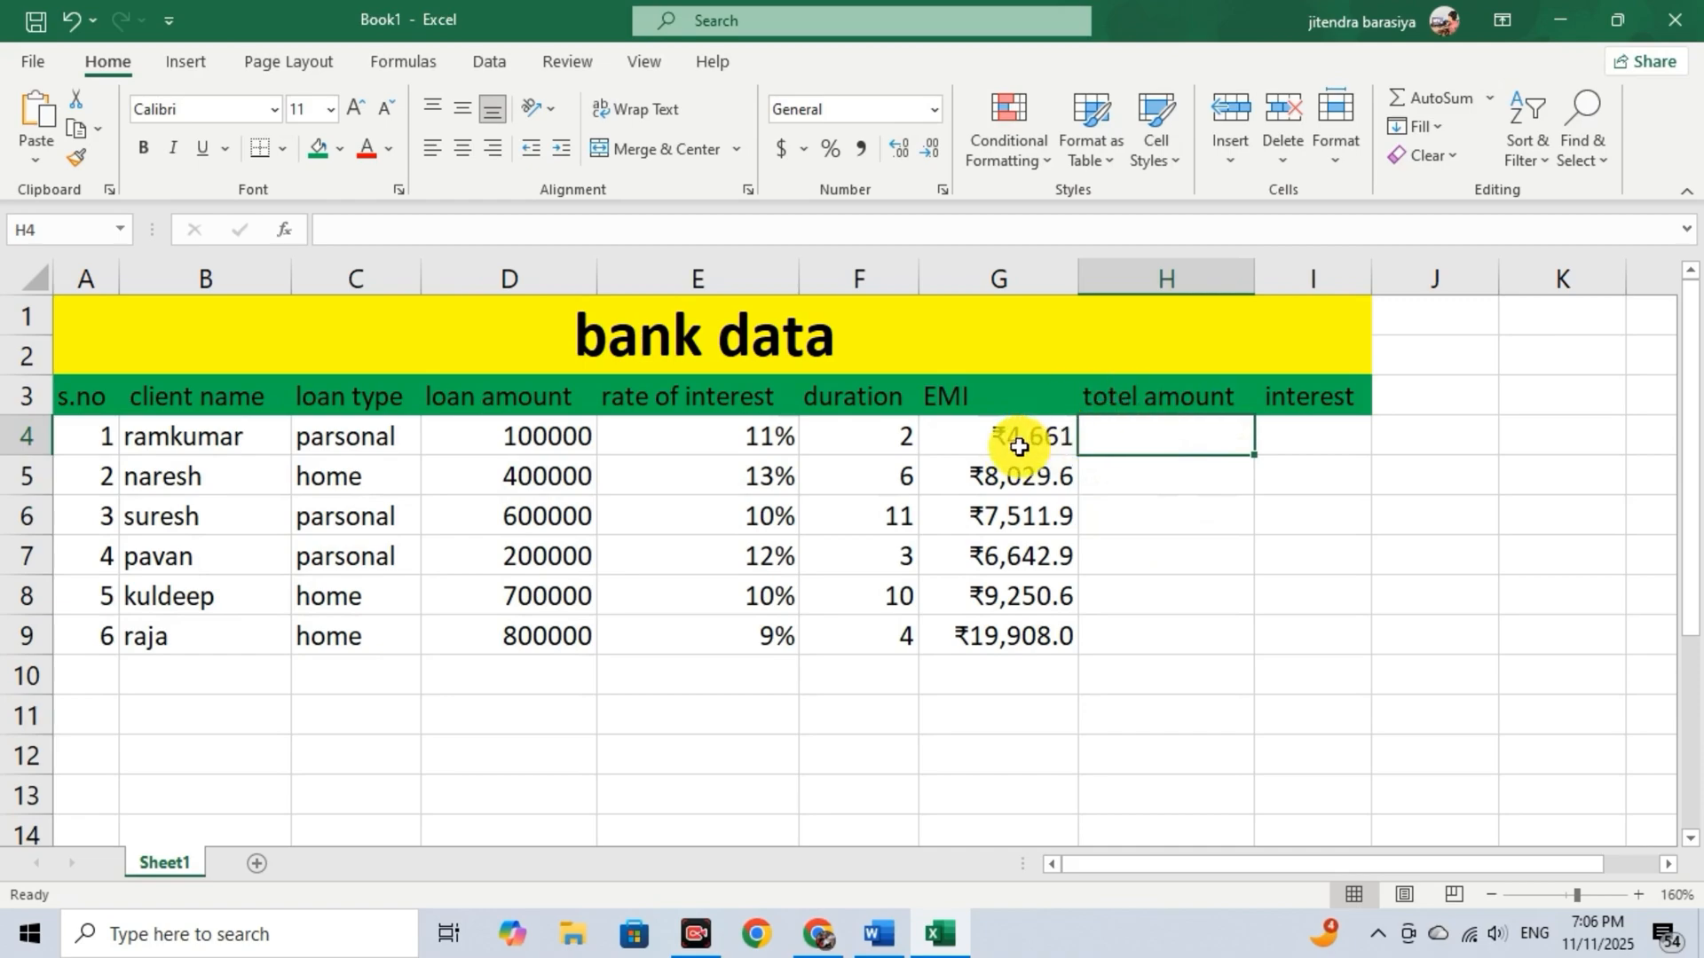
{"action": "double_click", "coordinate": [1126, 432]}
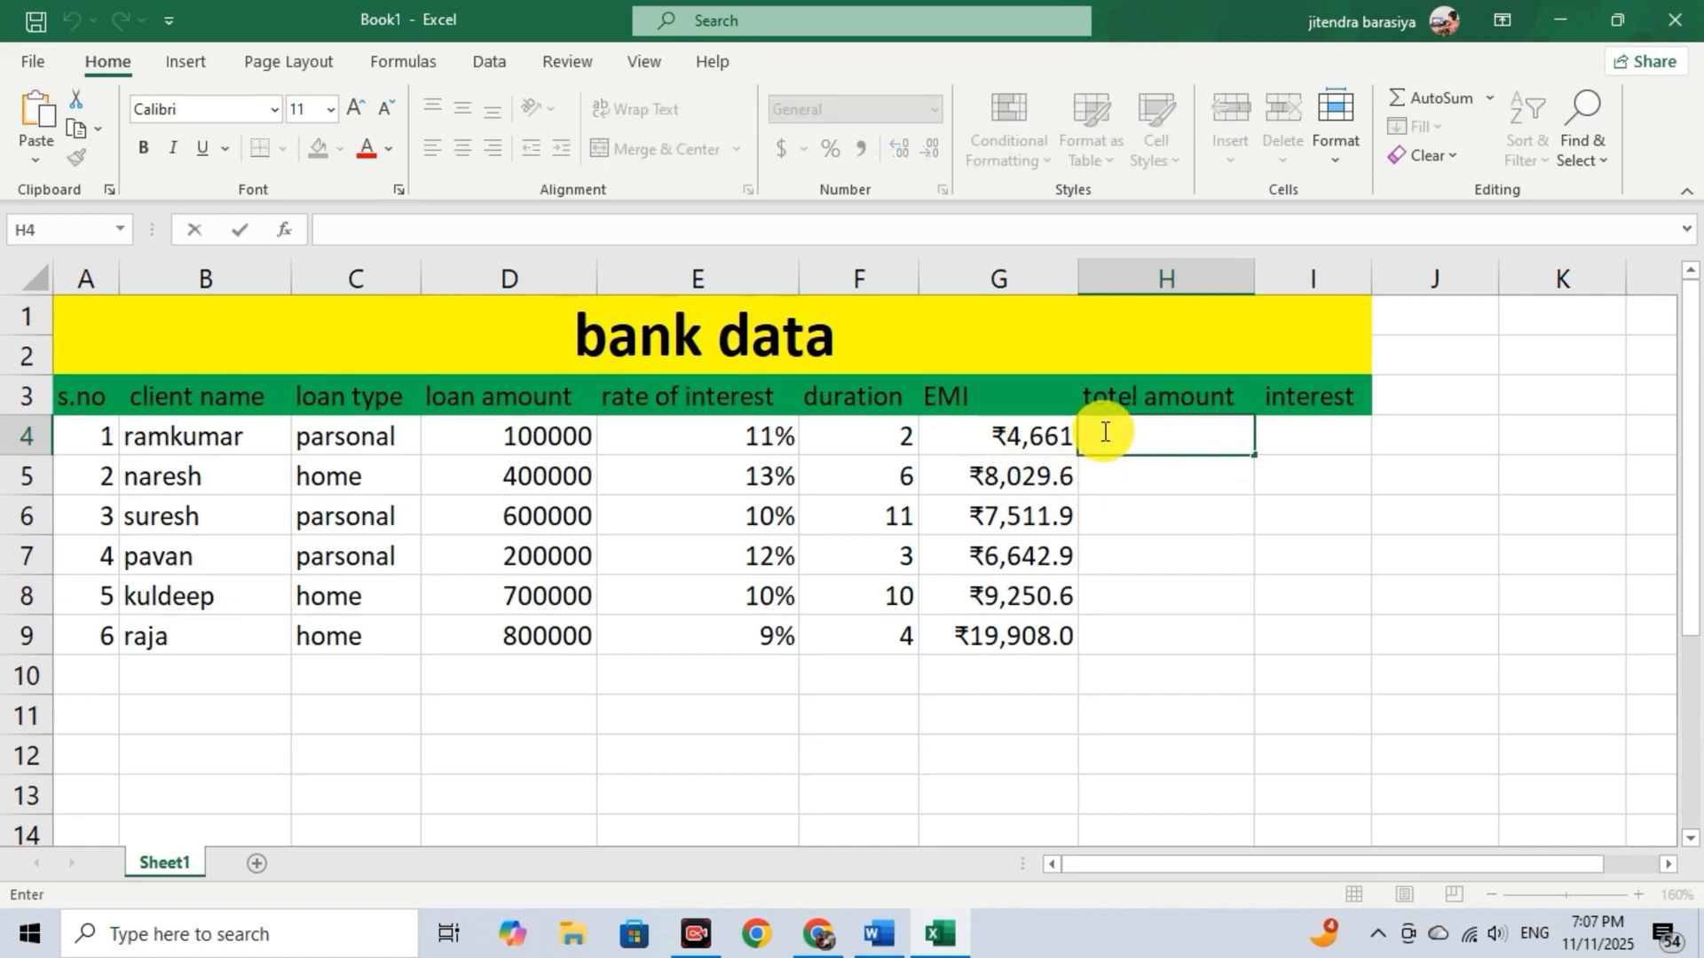
{"action": "type", "text": "="}
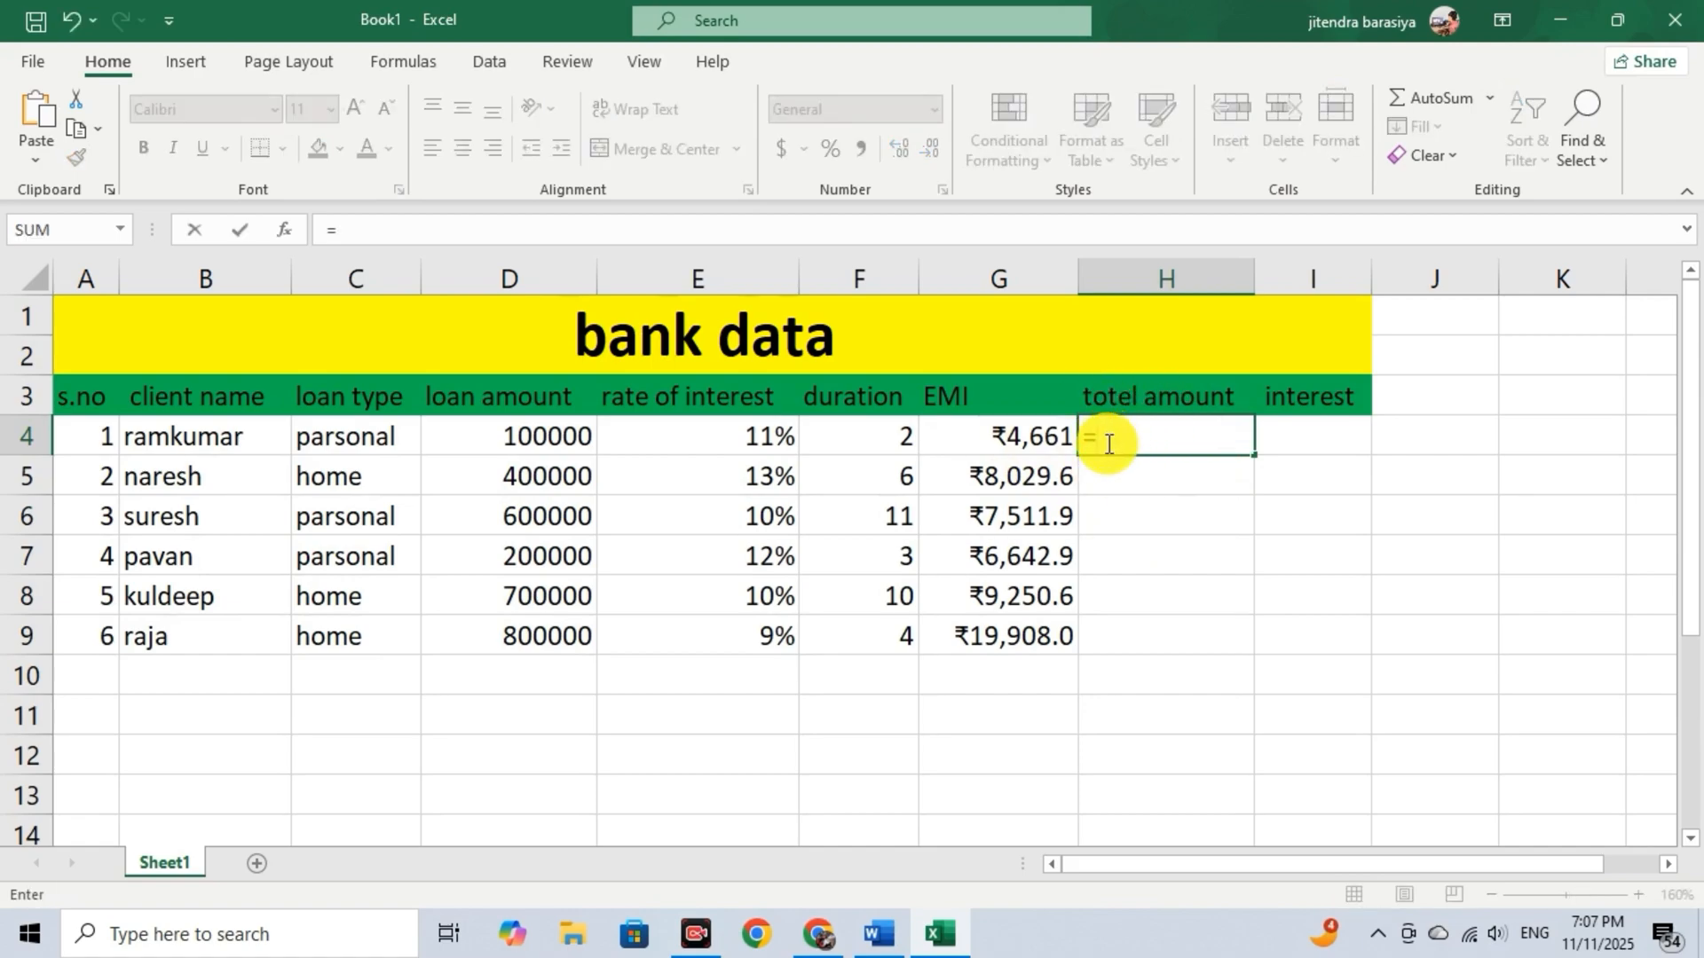
{"action": "left_click", "coordinate": [1018, 441]}
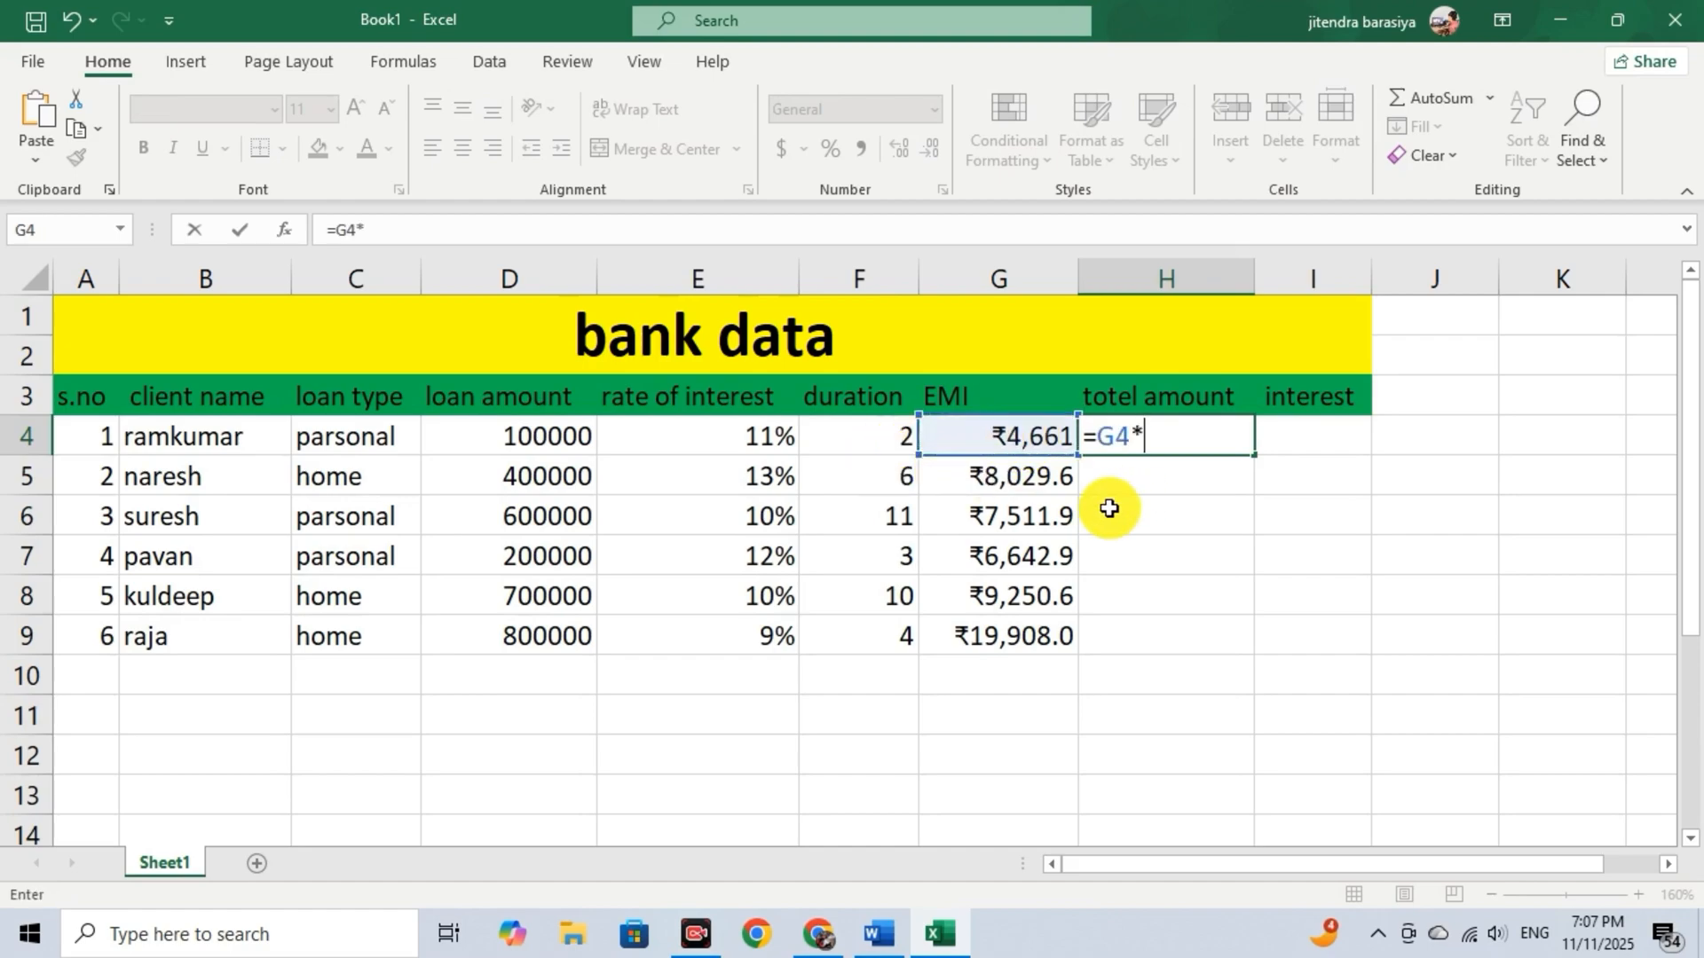
{"action": "left_click", "coordinate": [894, 433]}
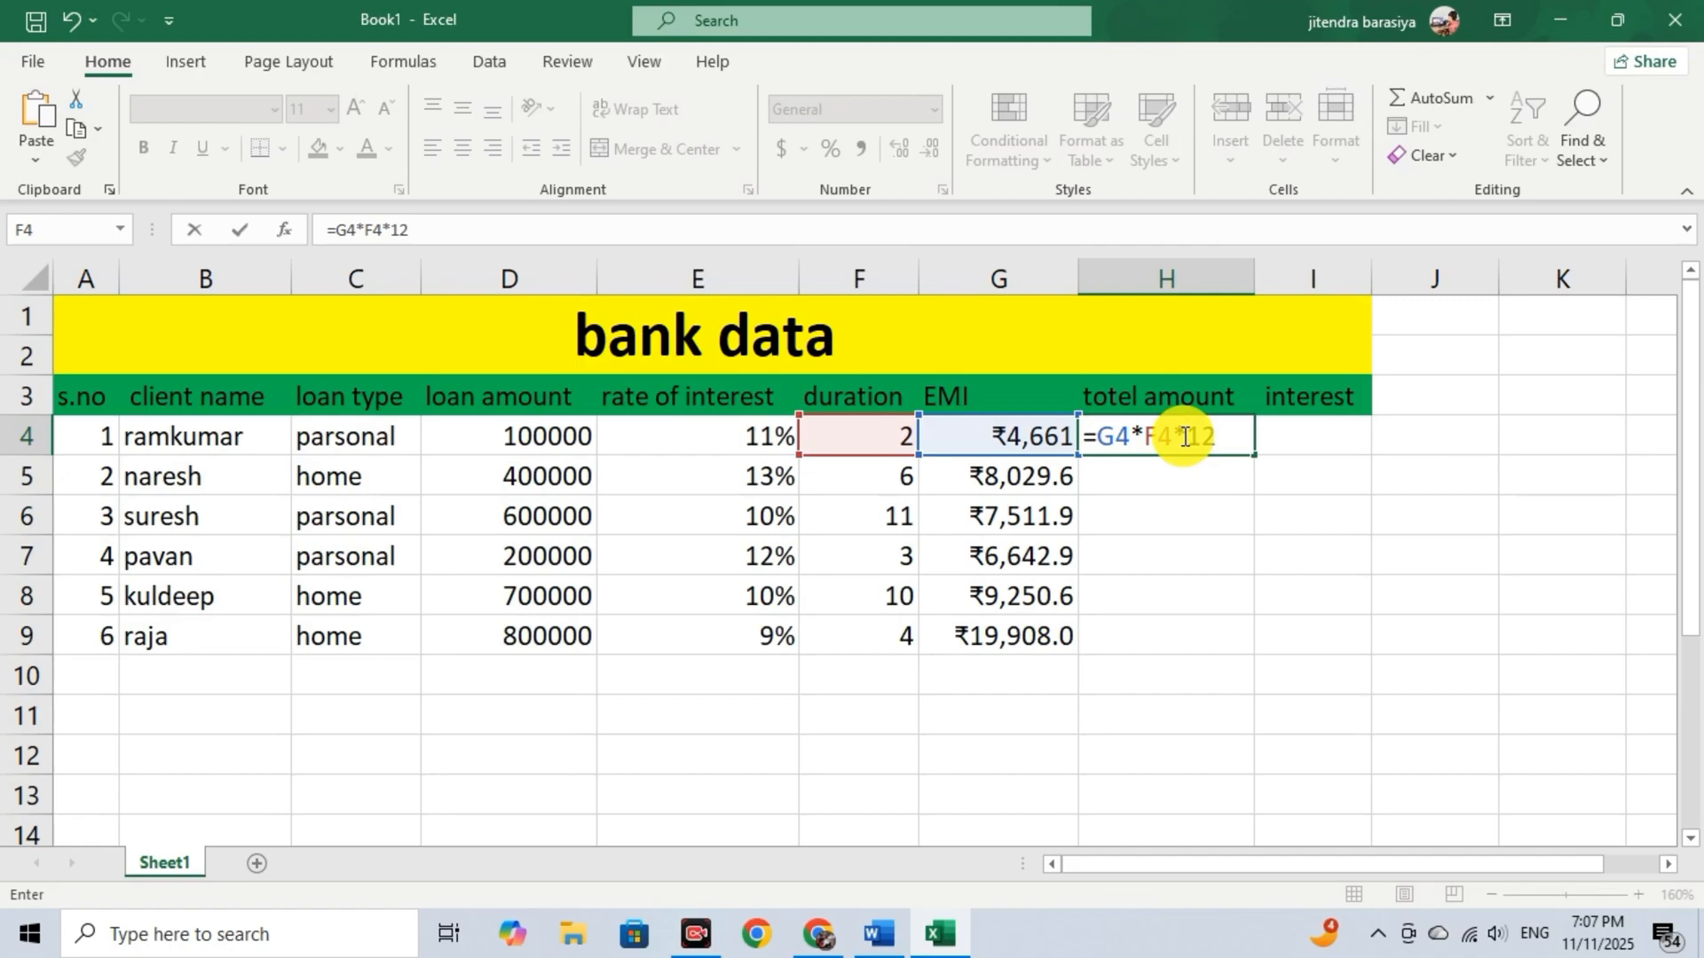
{"action": "key", "text": "Return"}
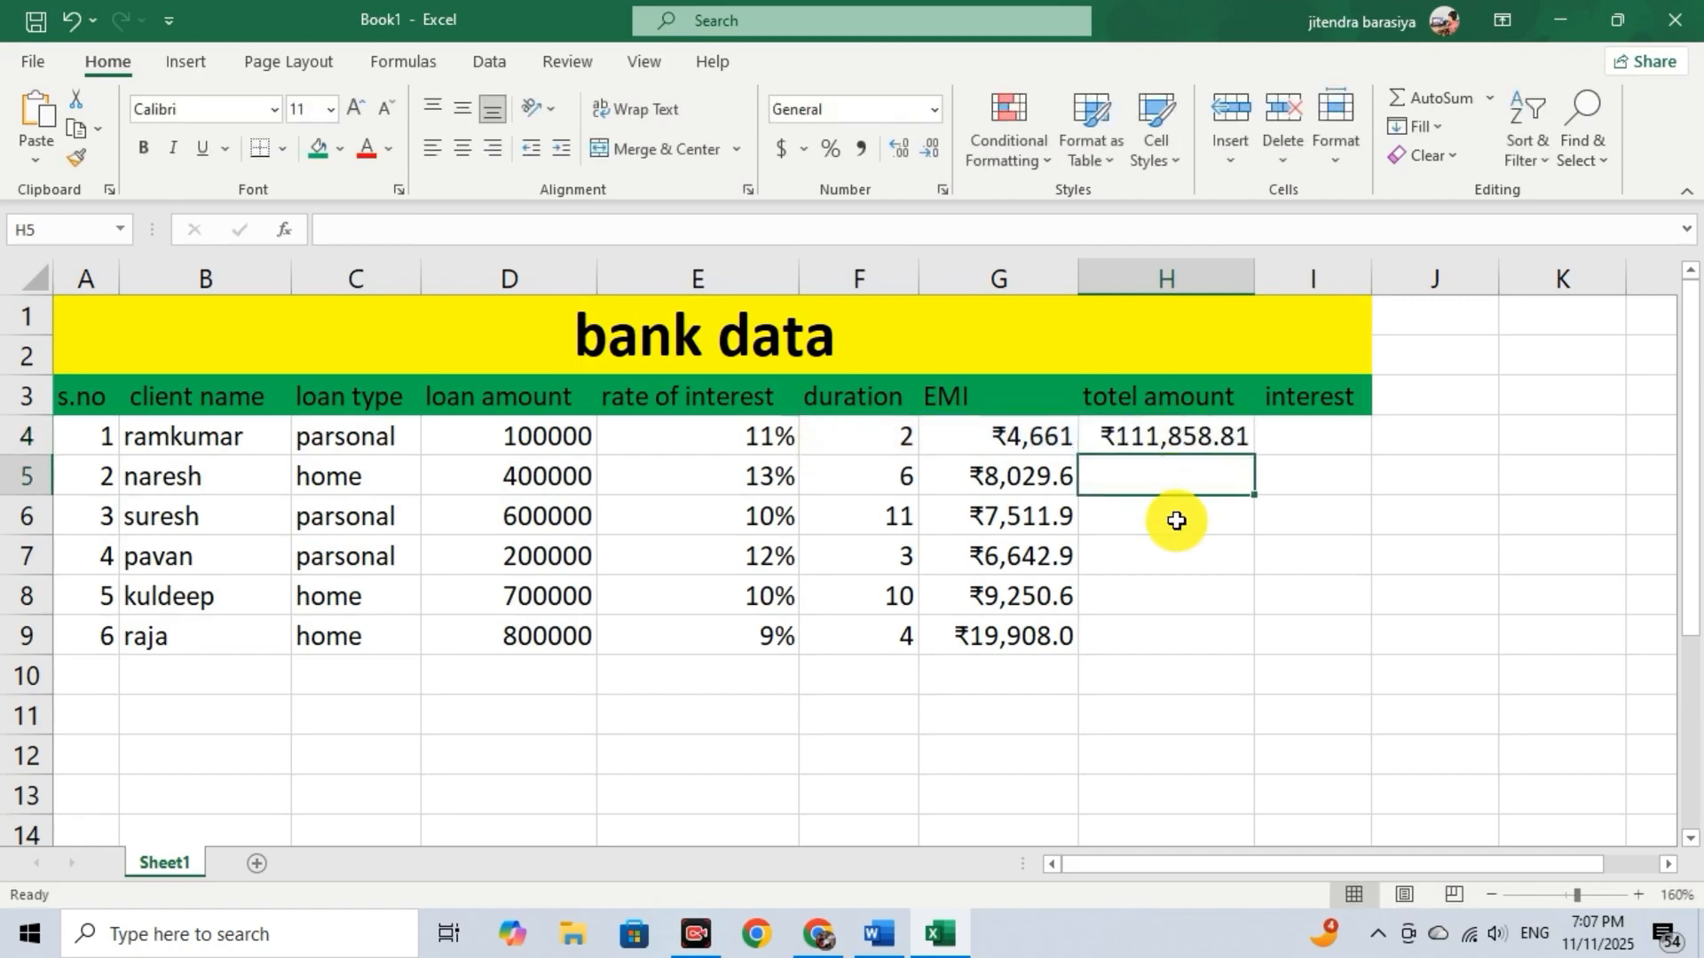
Fill the total amount formula from H4 down to H9 and widen column H to fit the values.
{"action": "left_click", "coordinate": [1209, 428]}
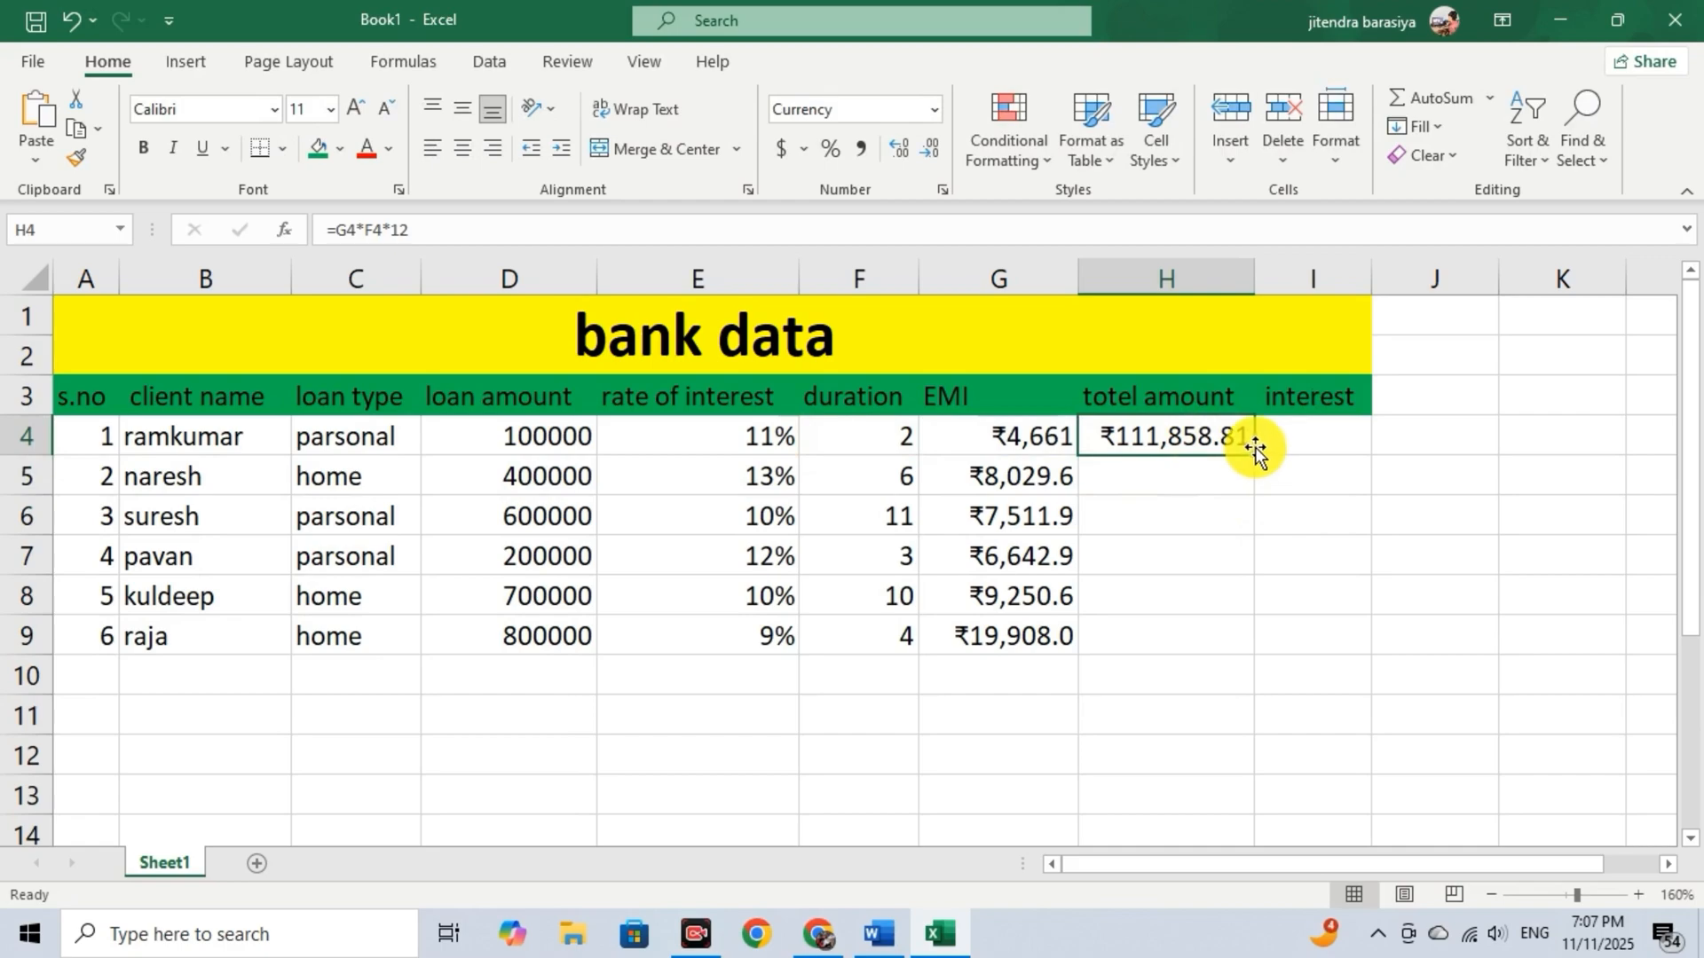
{"action": "left_click_drag", "start_coordinate": [1258, 479], "coordinate": [1236, 651]}
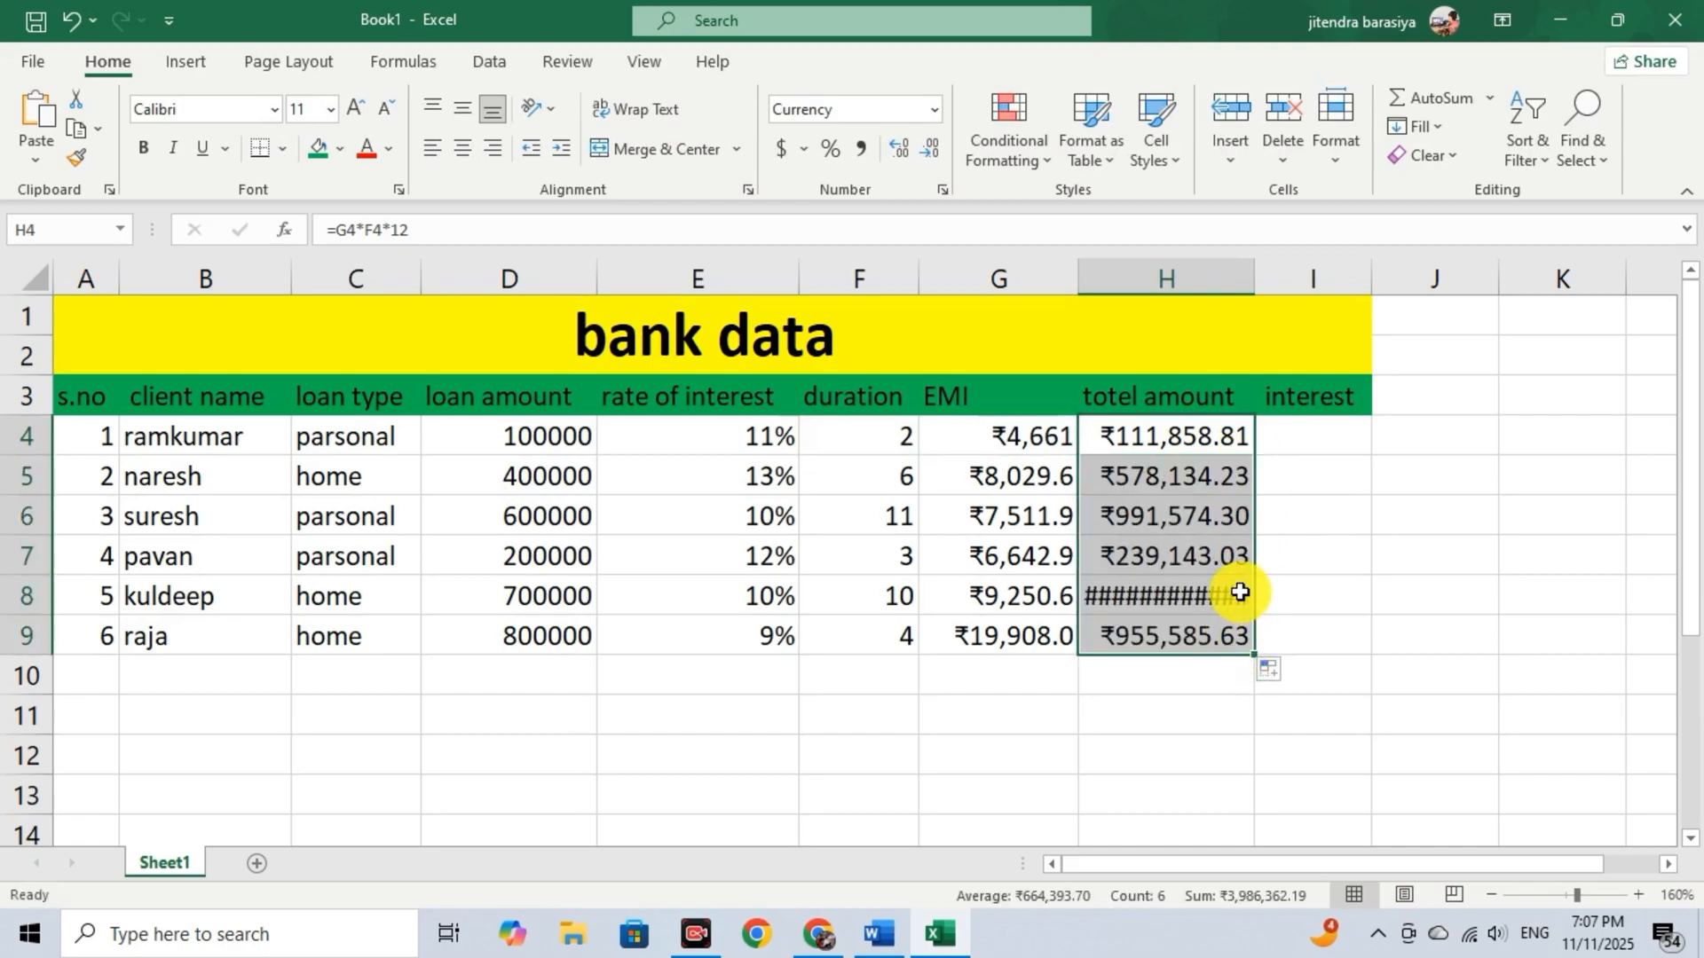
{"action": "left_click_drag", "start_coordinate": [1255, 277], "coordinate": [1272, 276]}
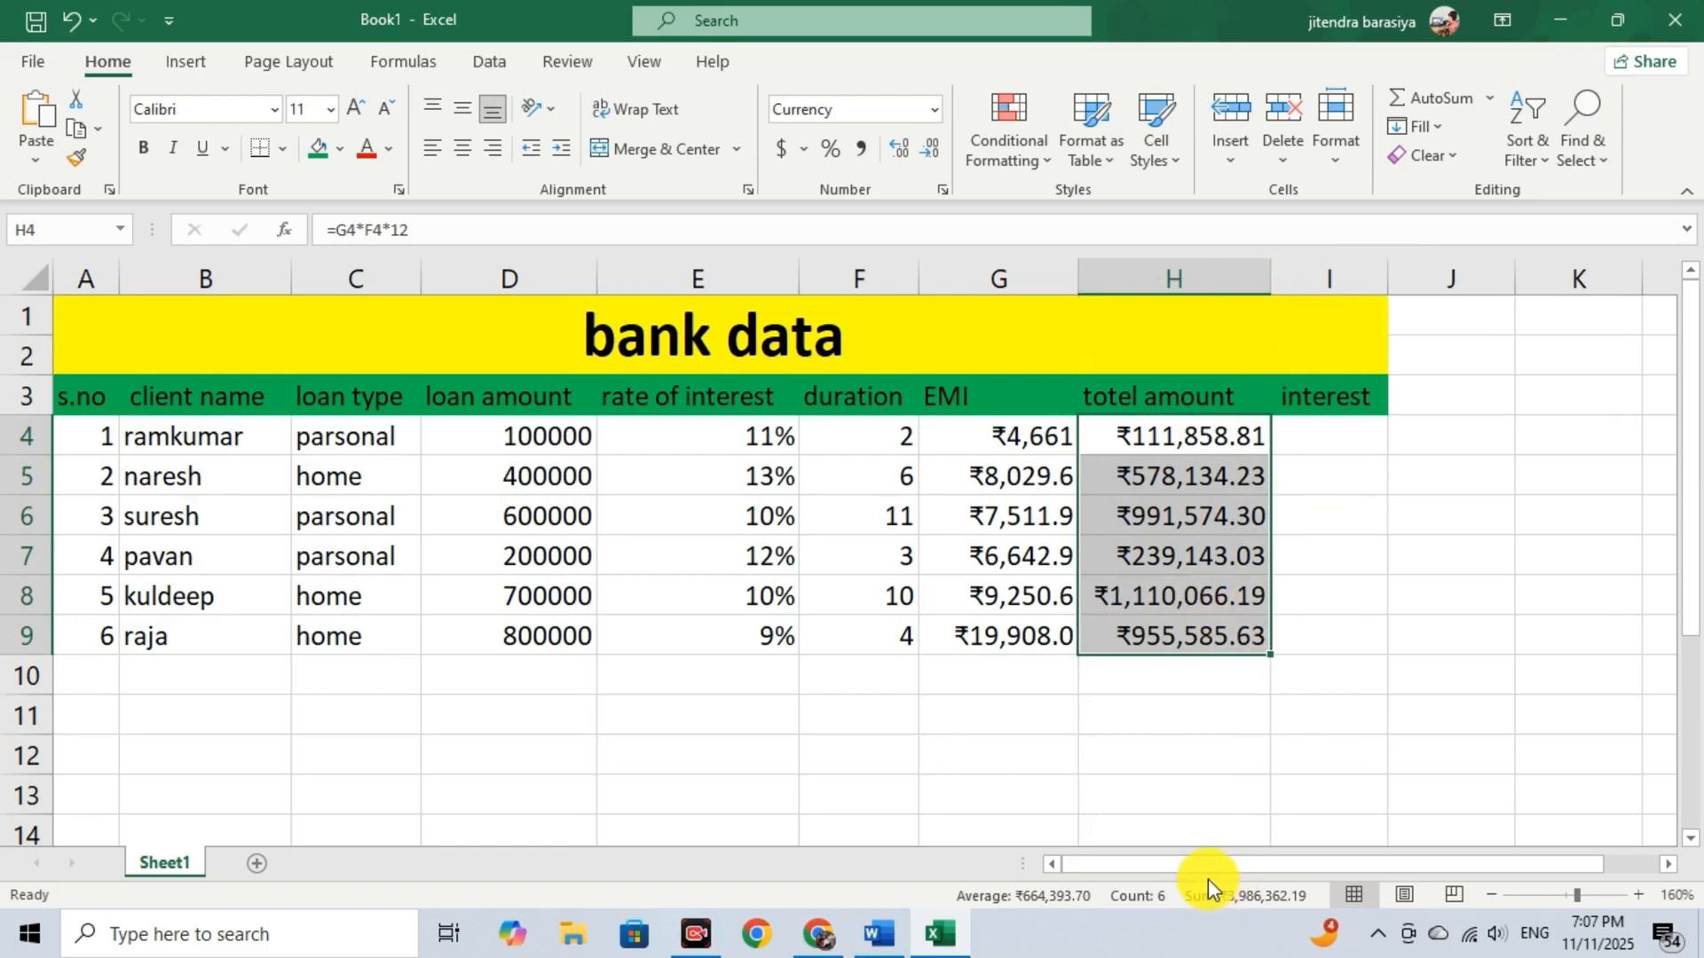
{"action": "left_click", "coordinate": [1243, 677]}
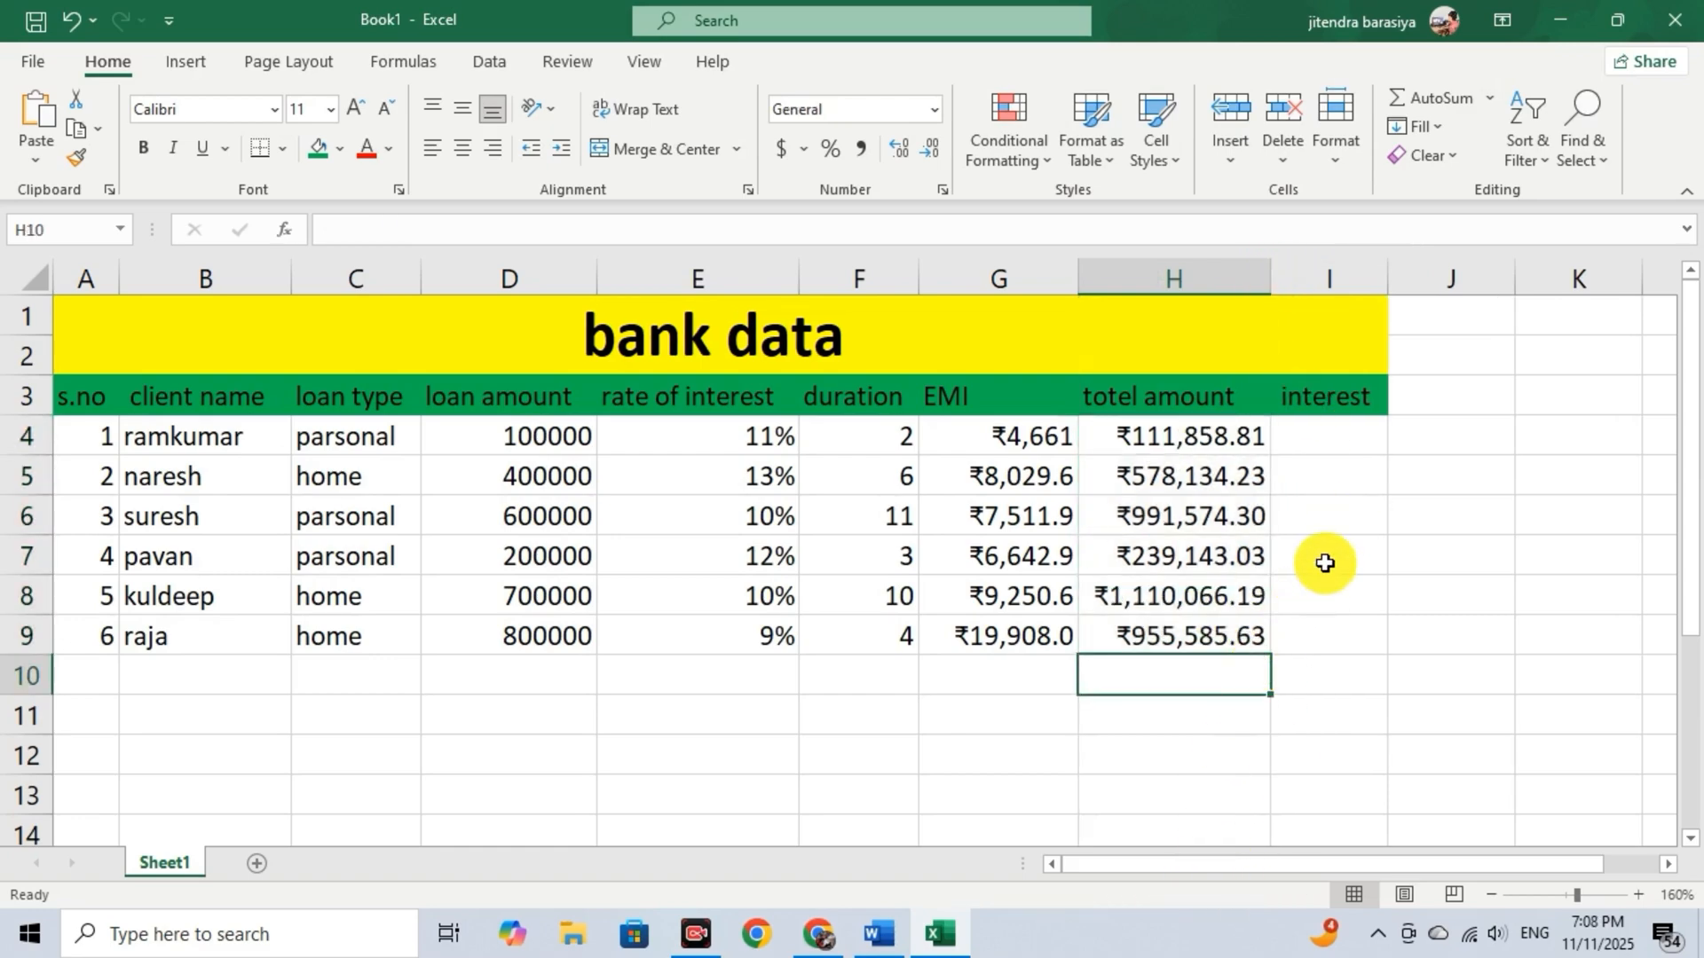
Calculate the first client's interest in I4 with the formula =H4-D4.
{"action": "left_click", "coordinate": [1313, 439]}
{"action": "type", "text": "="}
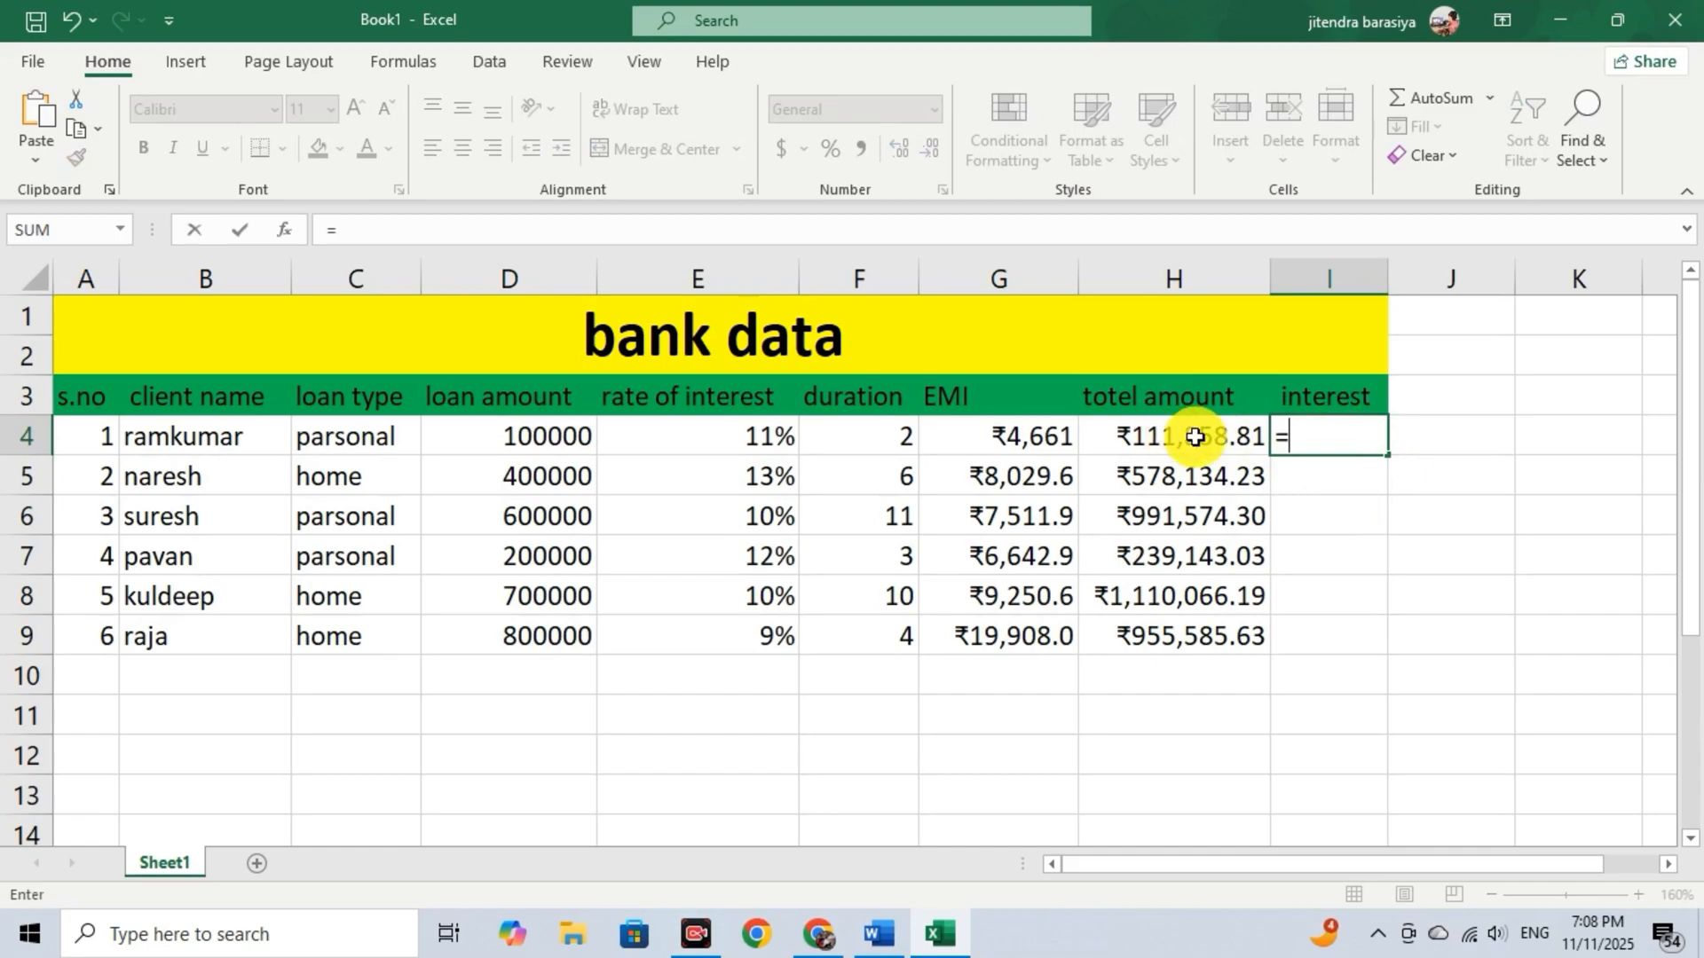
{"action": "left_click", "coordinate": [1196, 436]}
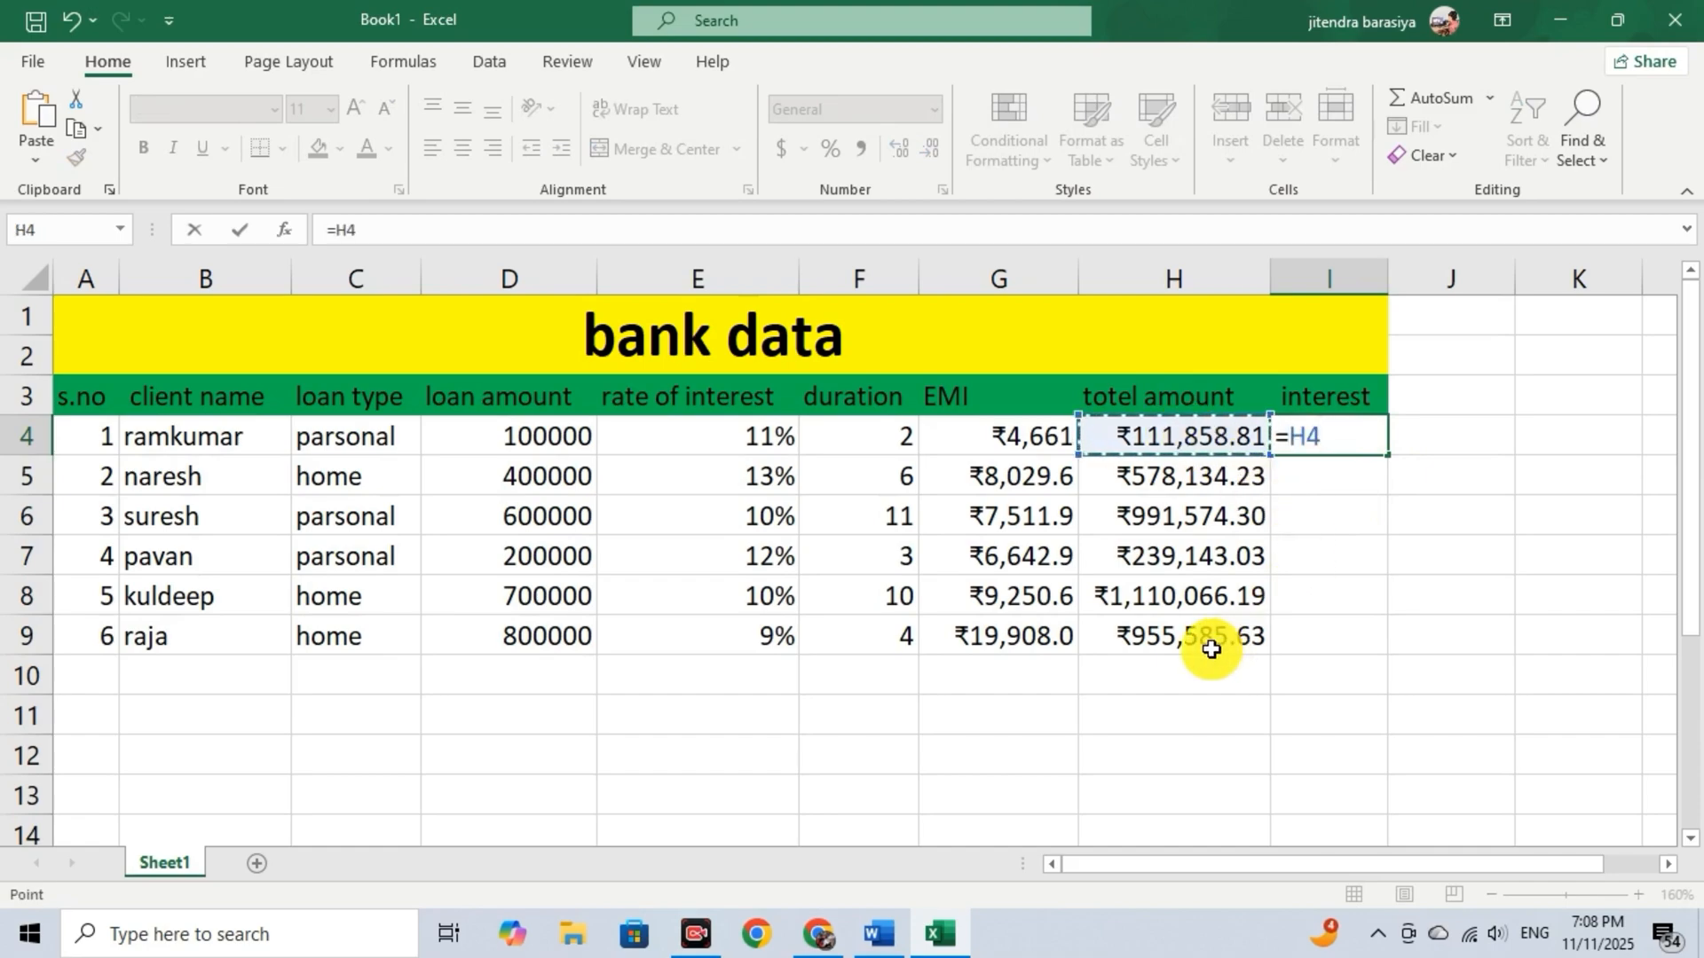
{"action": "type", "text": "-"}
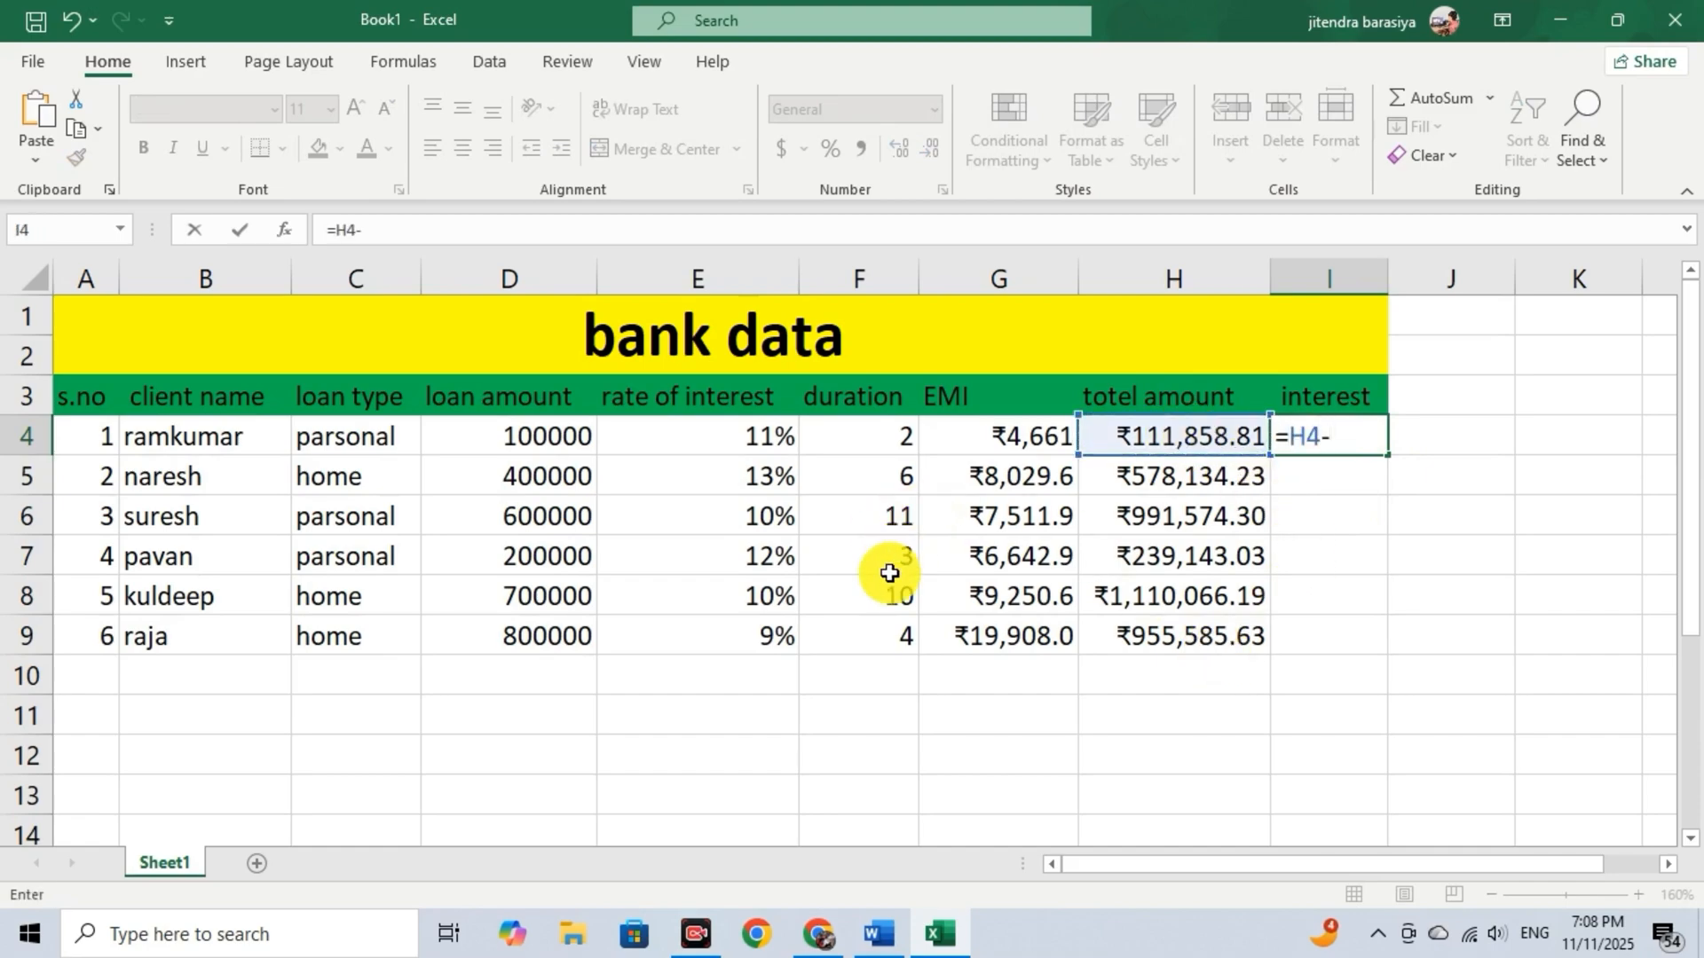
{"action": "left_click", "coordinate": [539, 436]}
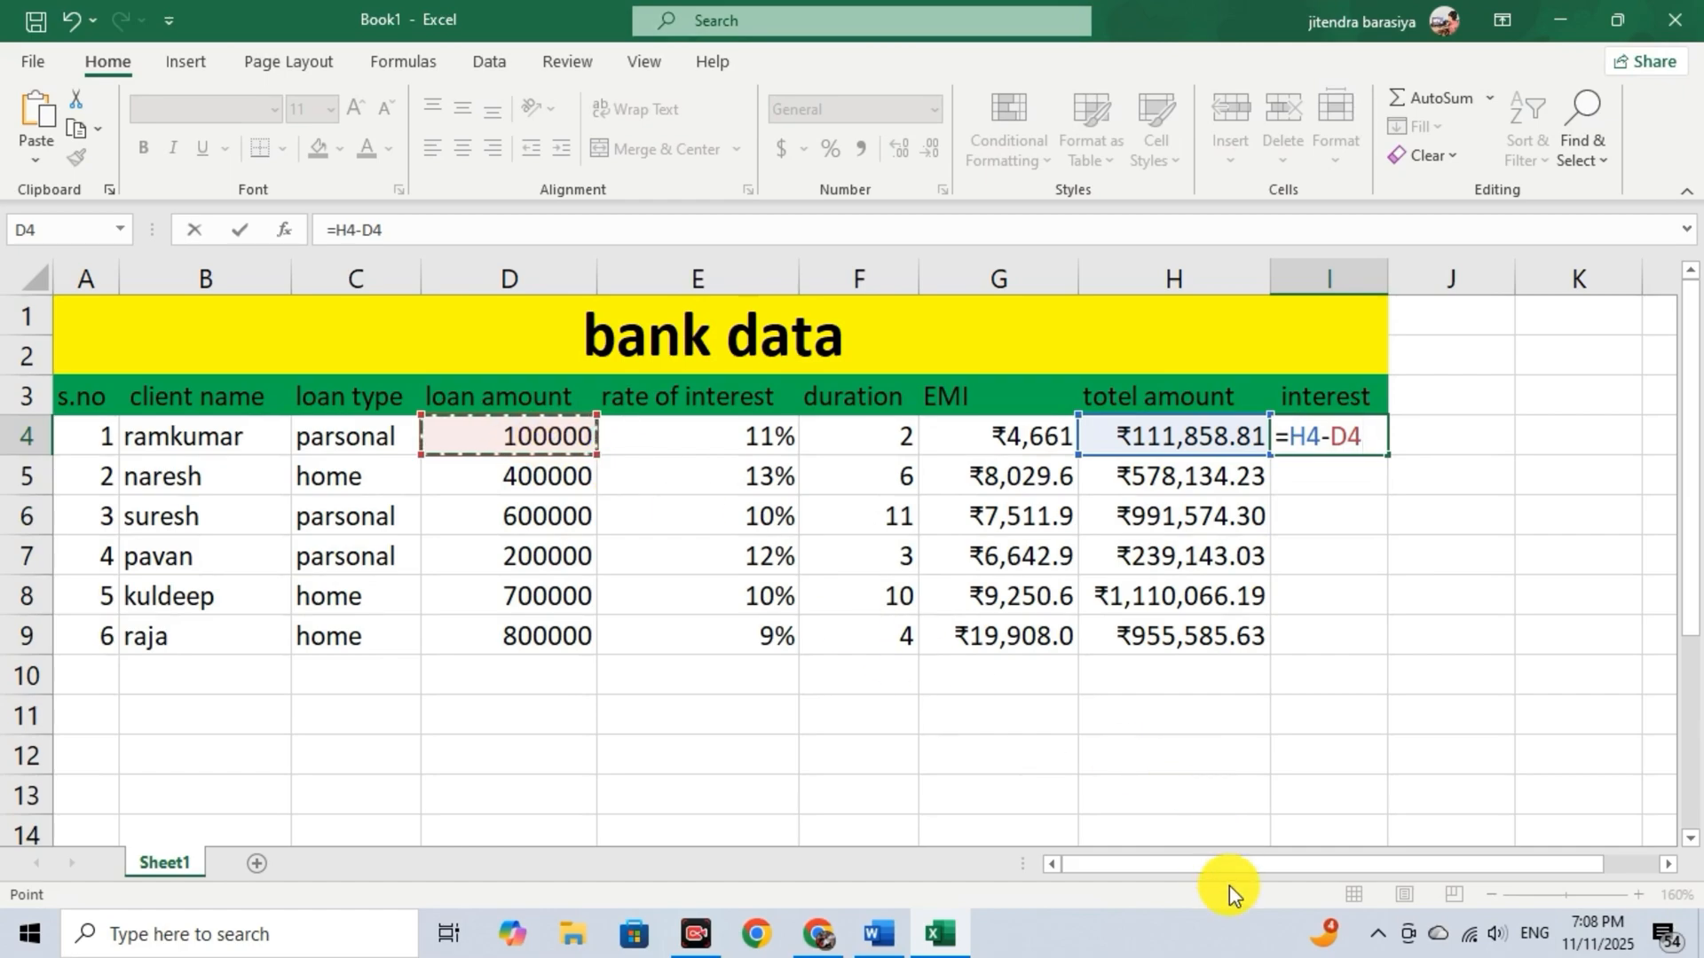
{"action": "key", "text": "Return"}
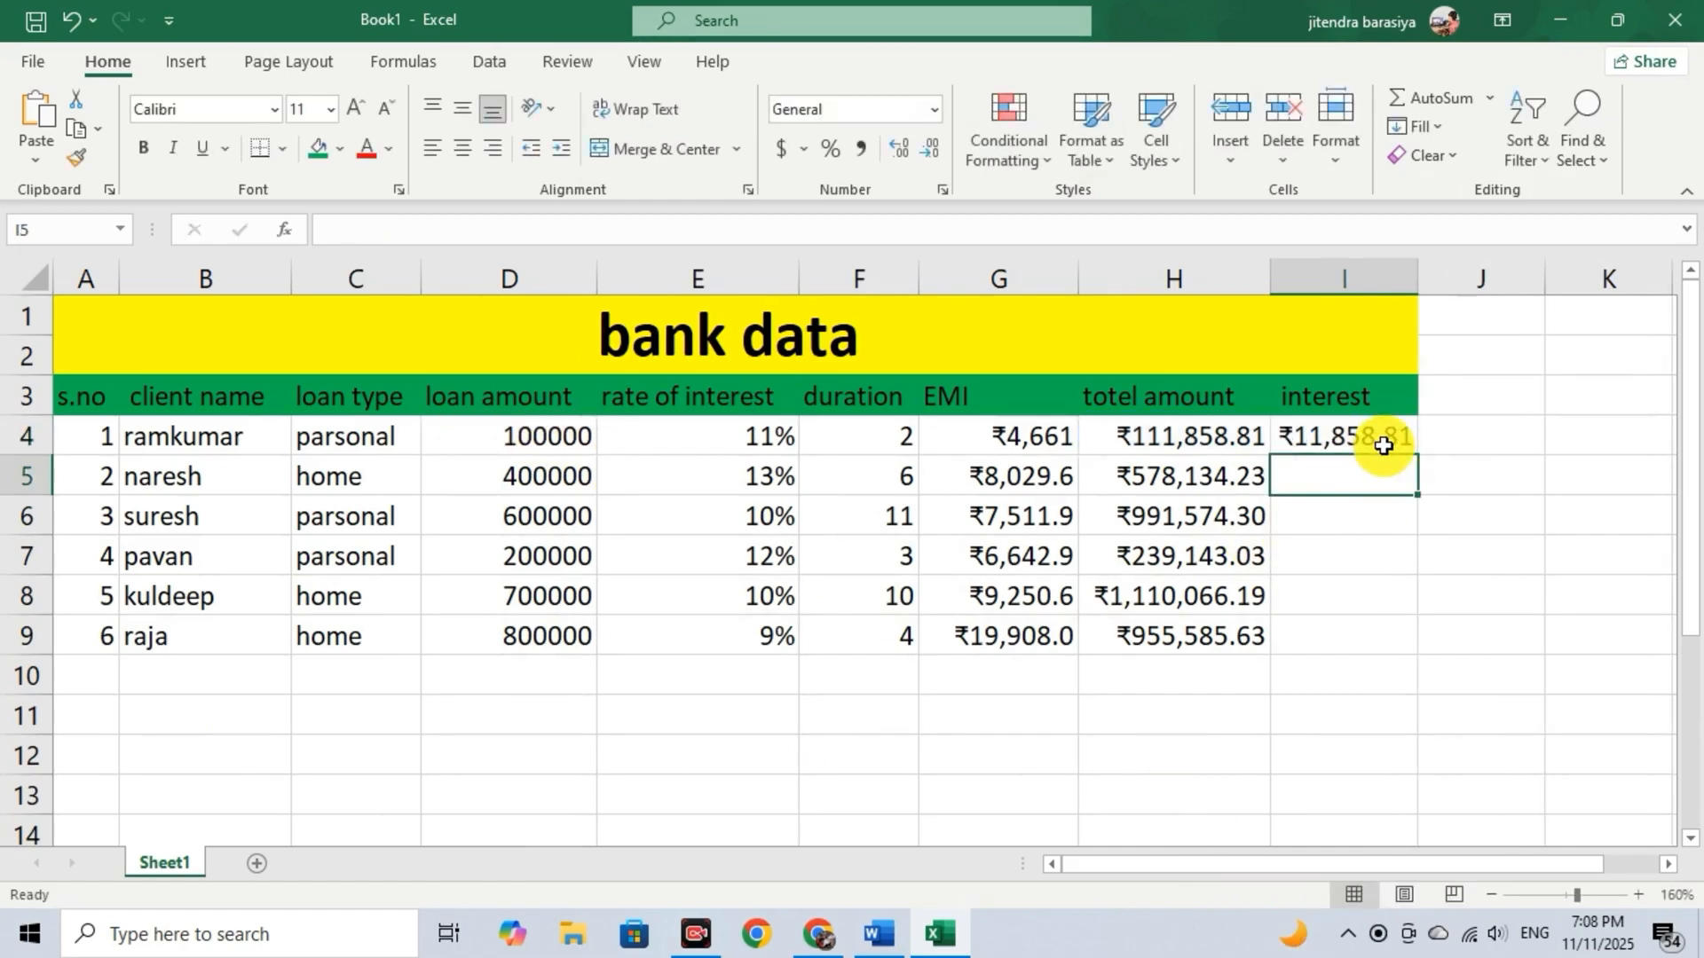
Fill the interest formula from I4 down to I9 and widen column I to fit the values.
{"action": "left_click", "coordinate": [1380, 441]}
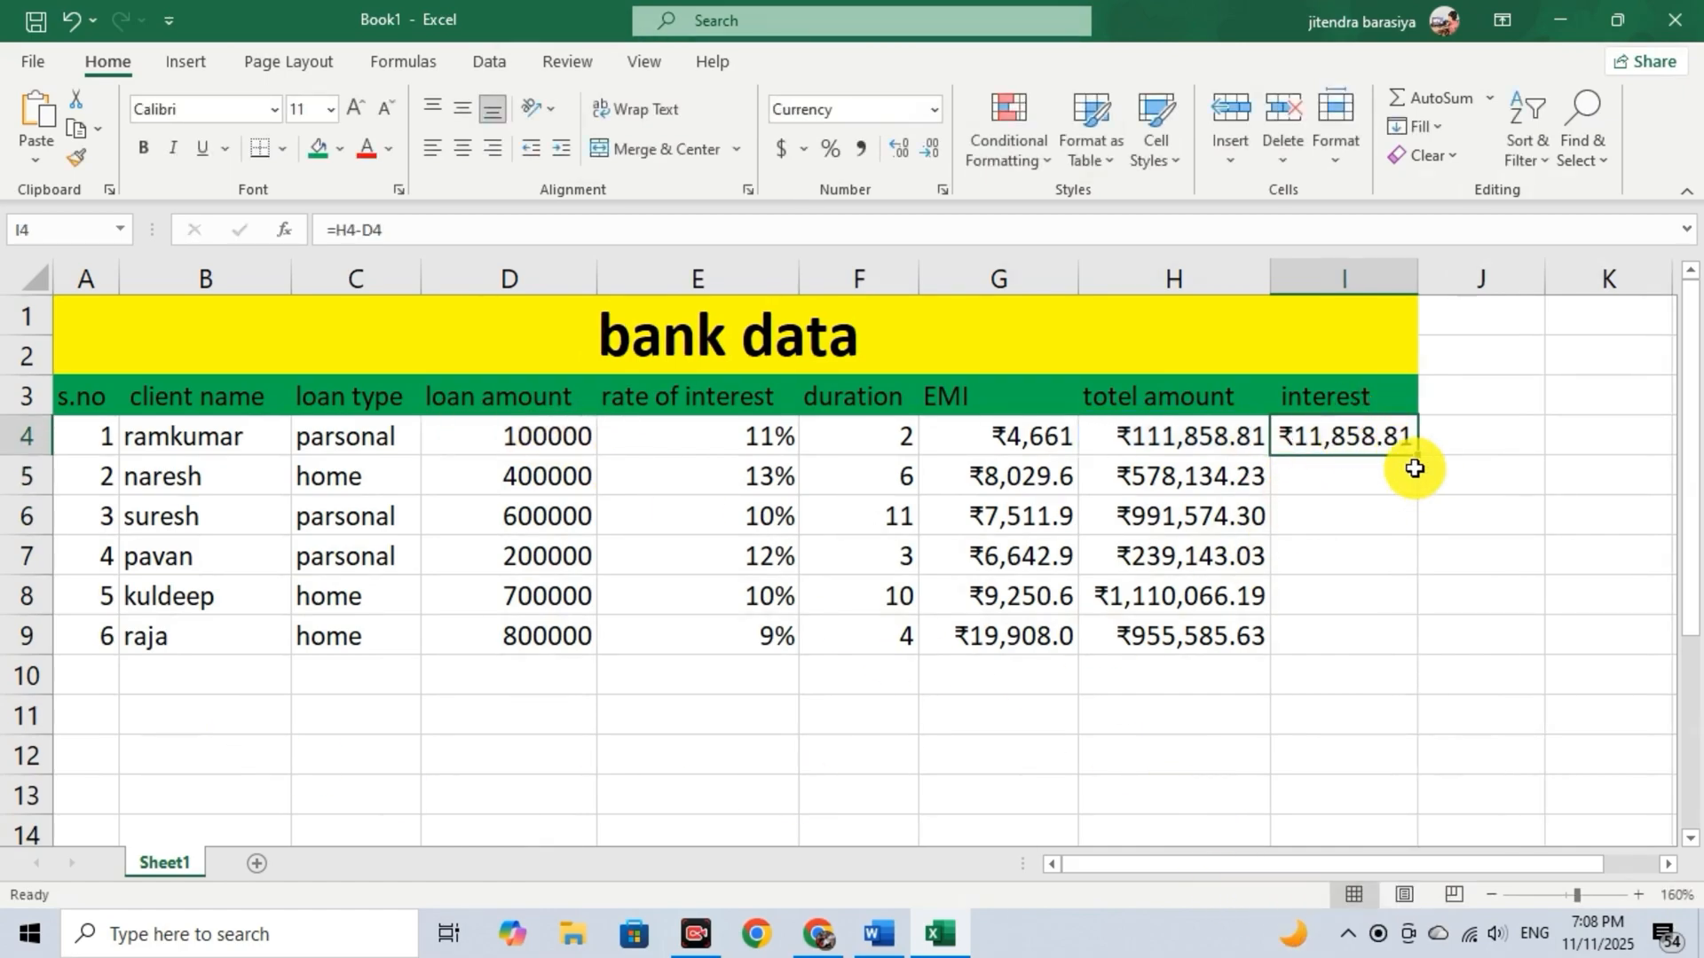
{"action": "left_click_drag", "start_coordinate": [1418, 454], "coordinate": [1403, 653]}
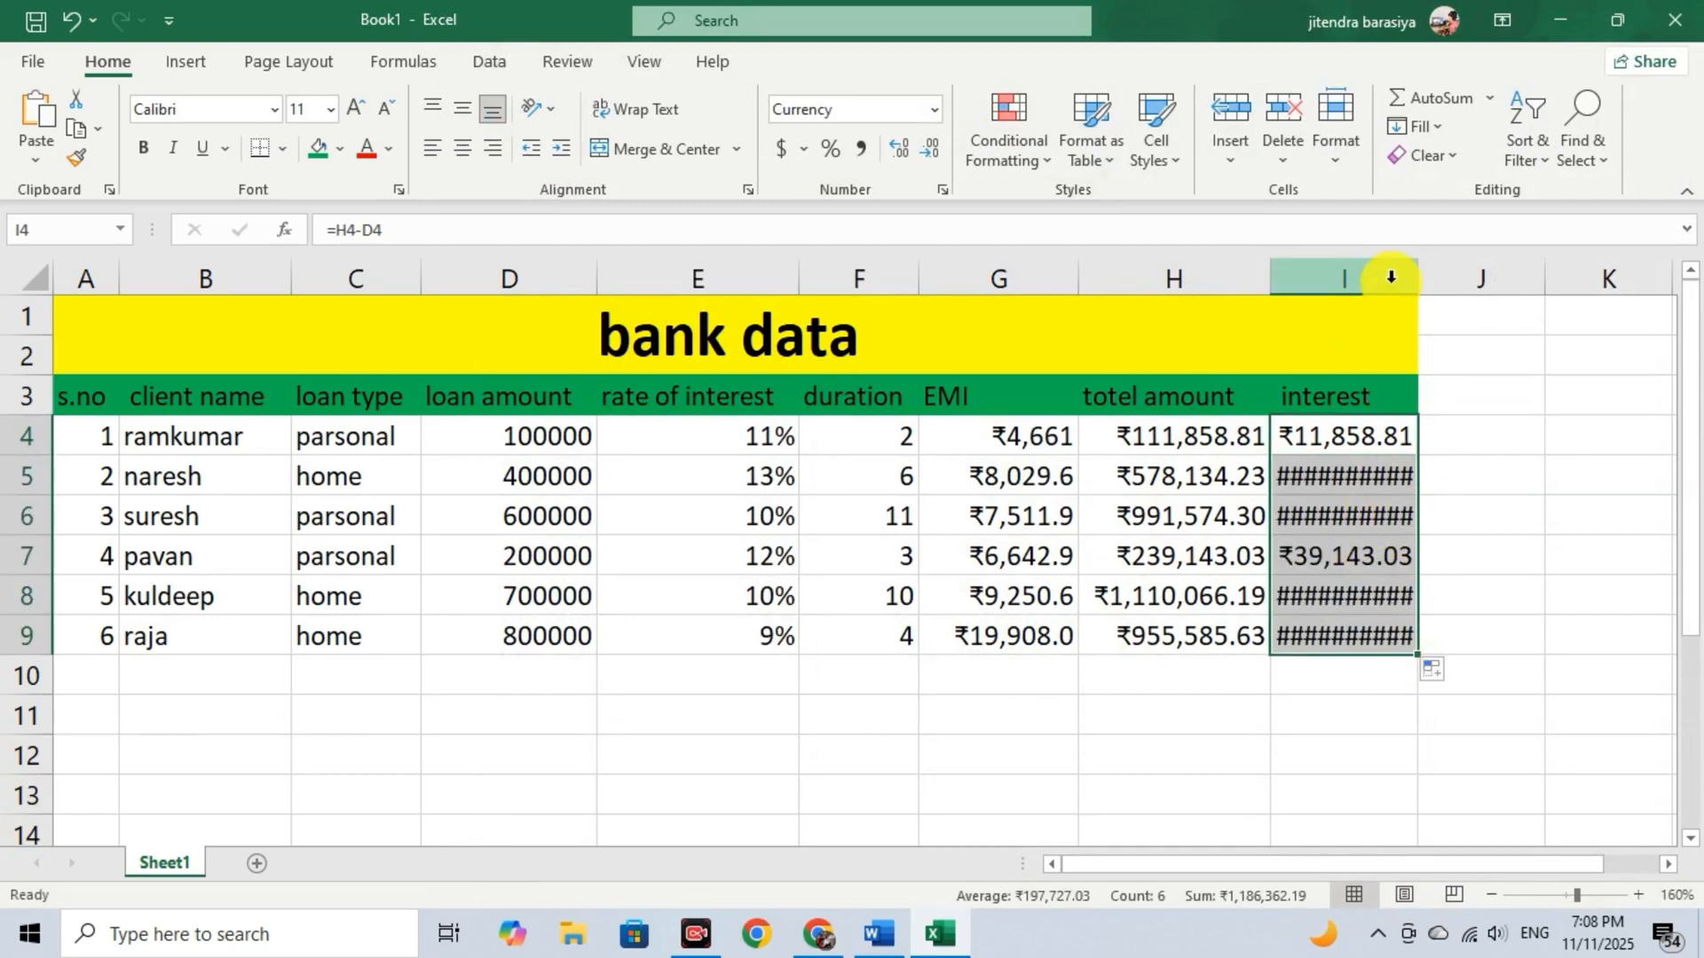
{"action": "left_click_drag", "start_coordinate": [1417, 280], "coordinate": [1440, 284]}
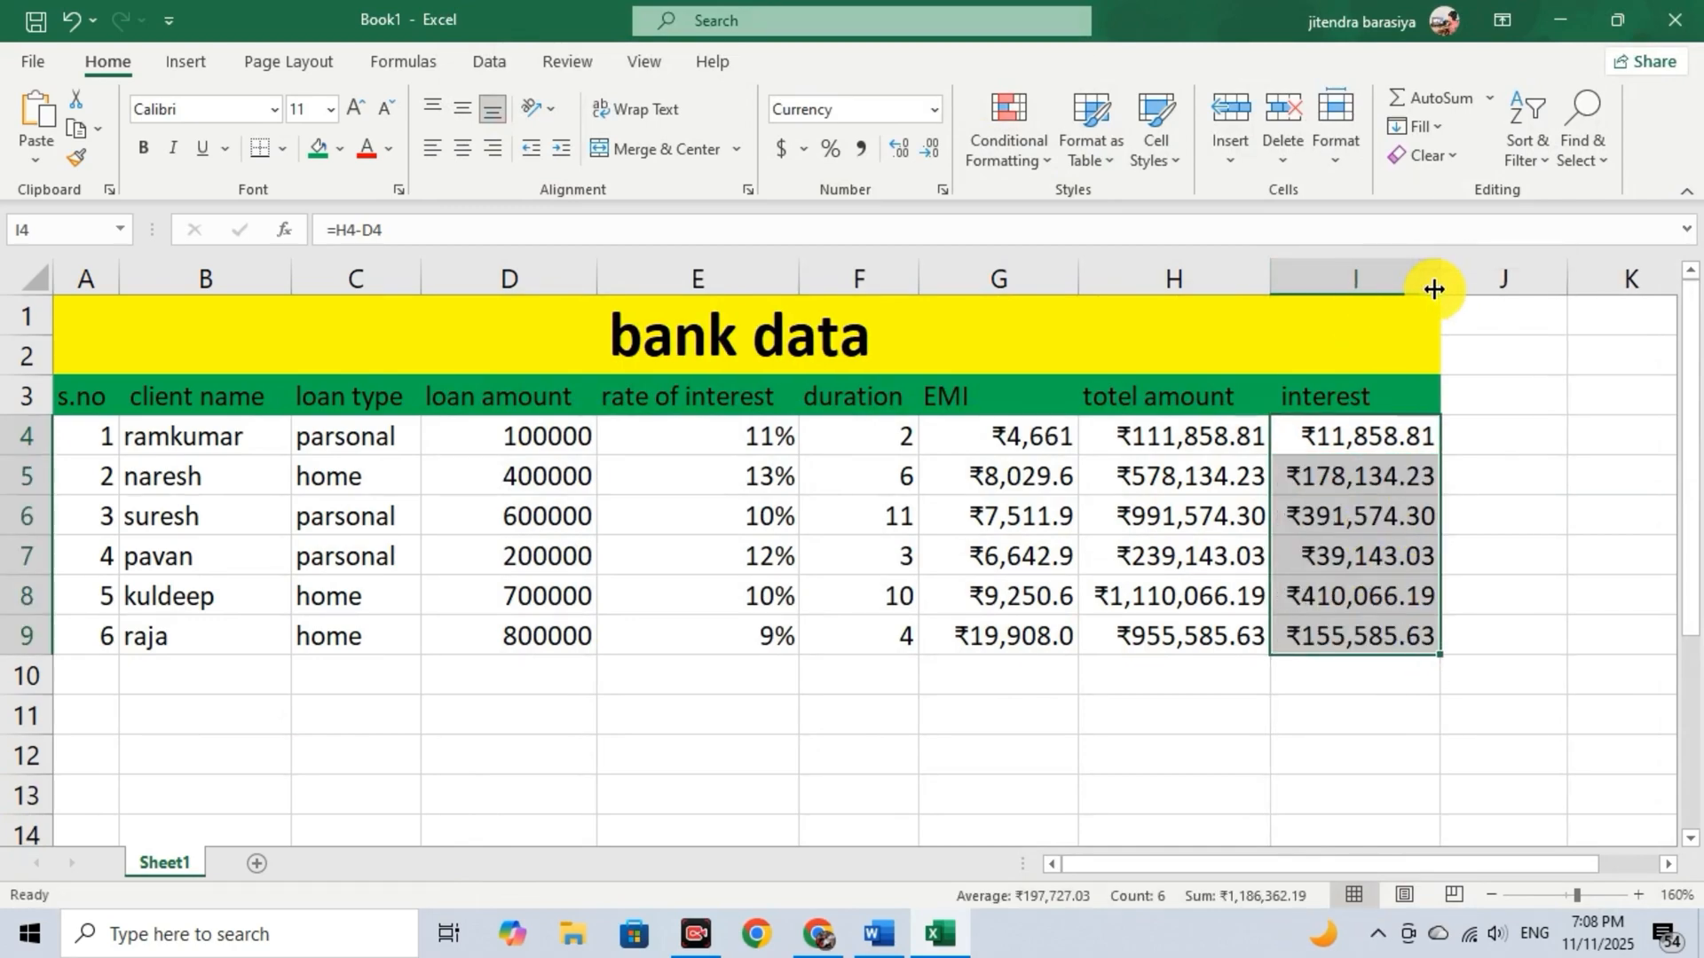
{"action": "left_click", "coordinate": [1303, 720]}
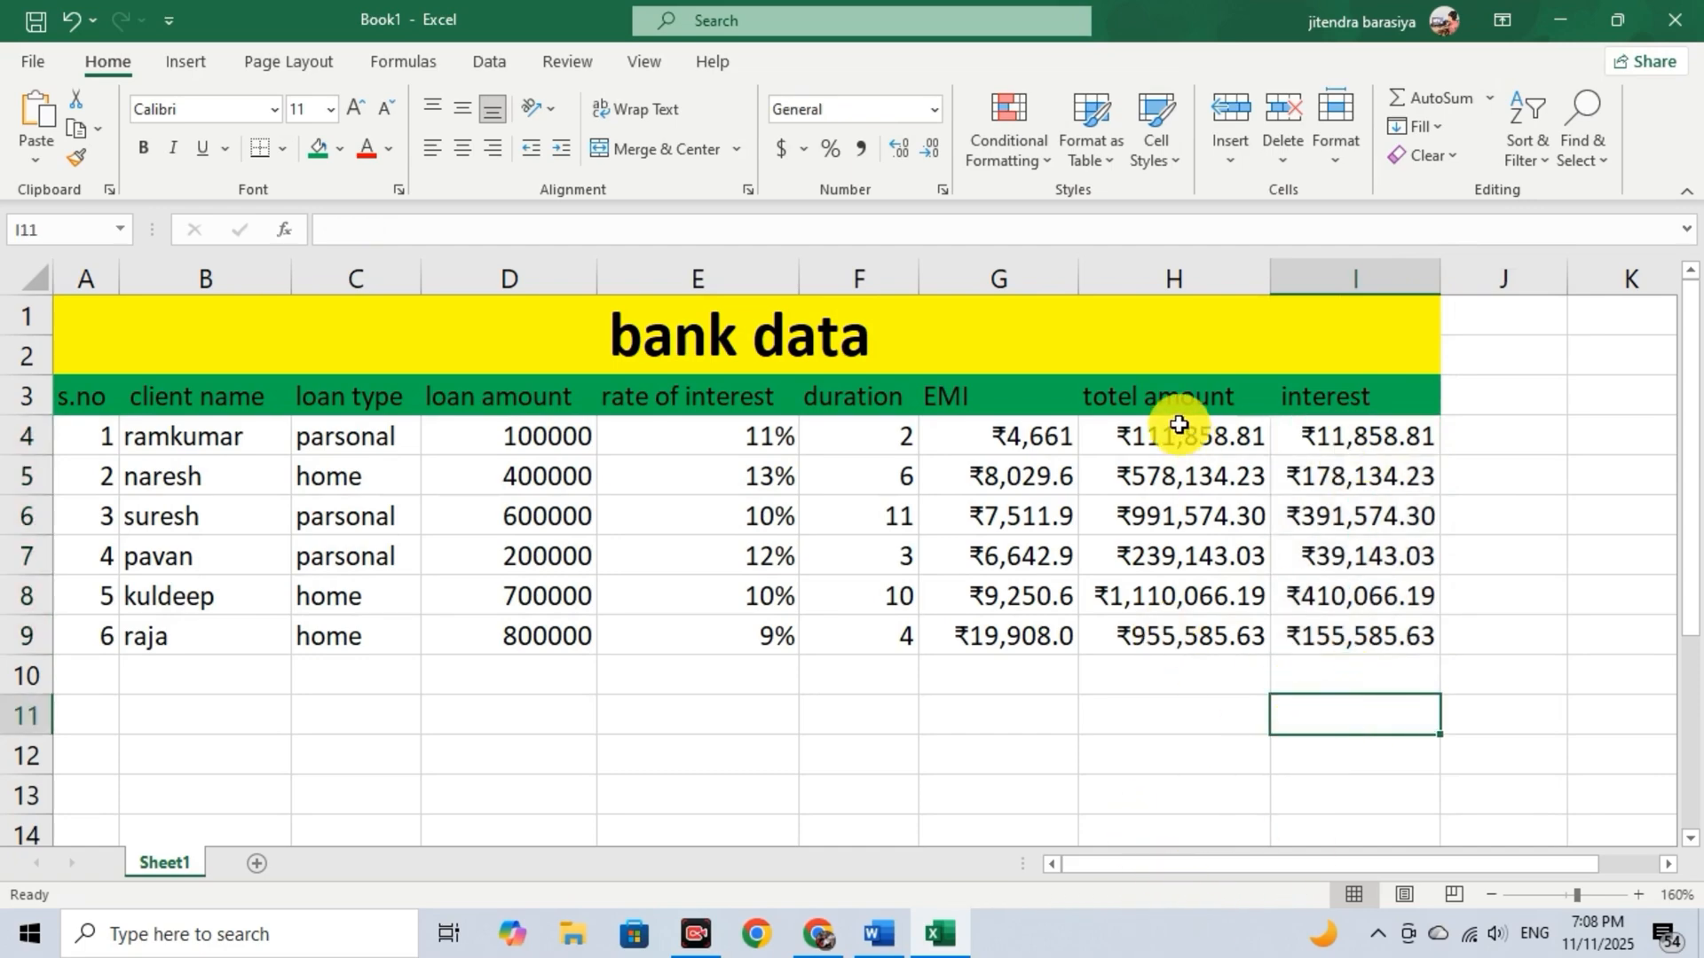
Review the cells of the total amount, interest, EMI and rate of interest columns.
{"action": "left_click", "coordinate": [1190, 563]}
{"action": "left_click", "coordinate": [1217, 433]}
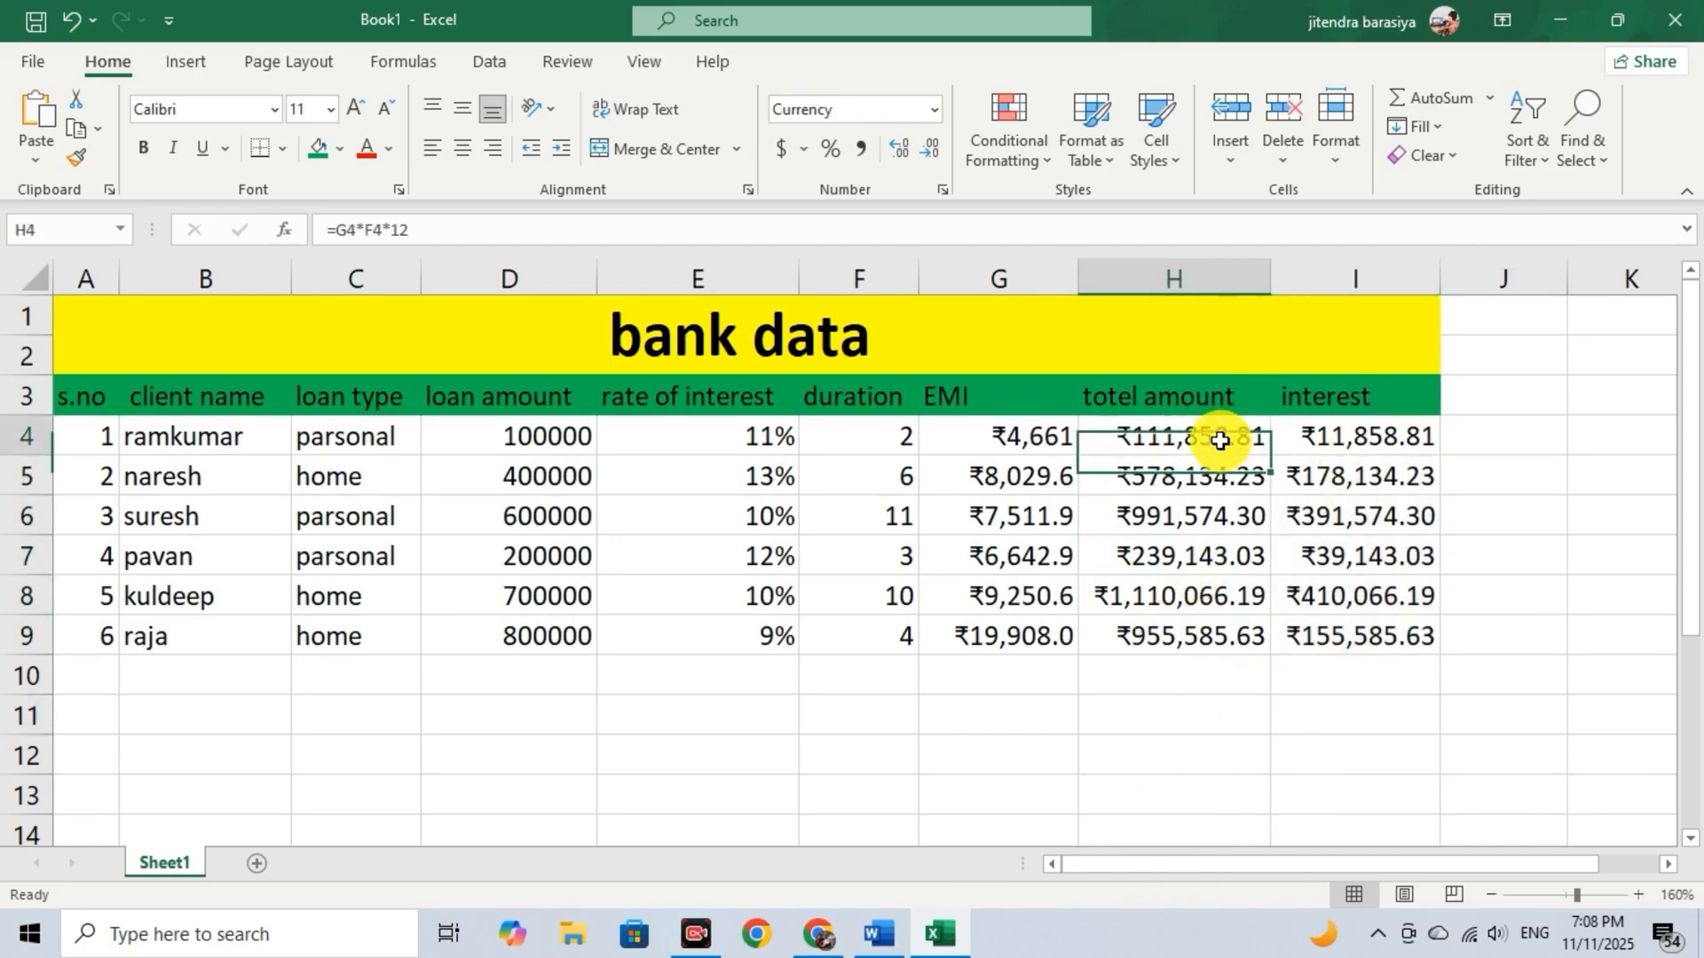
{"action": "left_click", "coordinate": [1373, 636]}
{"action": "left_click", "coordinate": [1385, 519]}
{"action": "left_click", "coordinate": [1391, 439]}
{"action": "left_click", "coordinate": [1394, 556]}
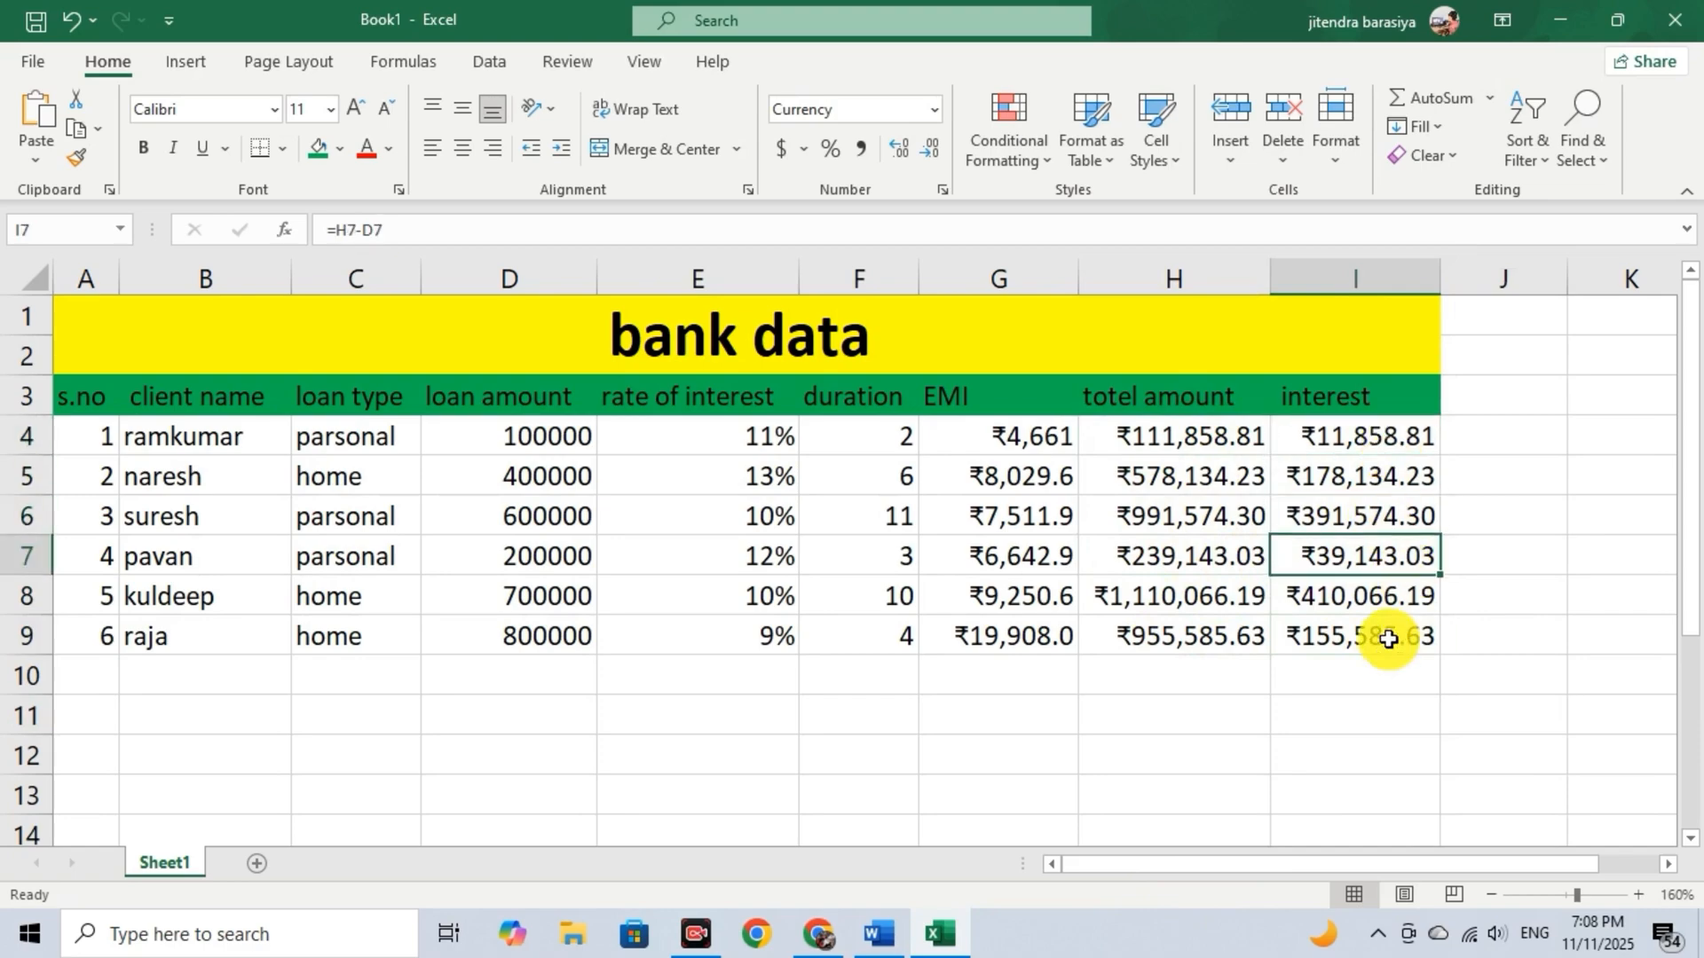
{"action": "left_click", "coordinate": [1386, 636]}
{"action": "left_click", "coordinate": [1371, 594]}
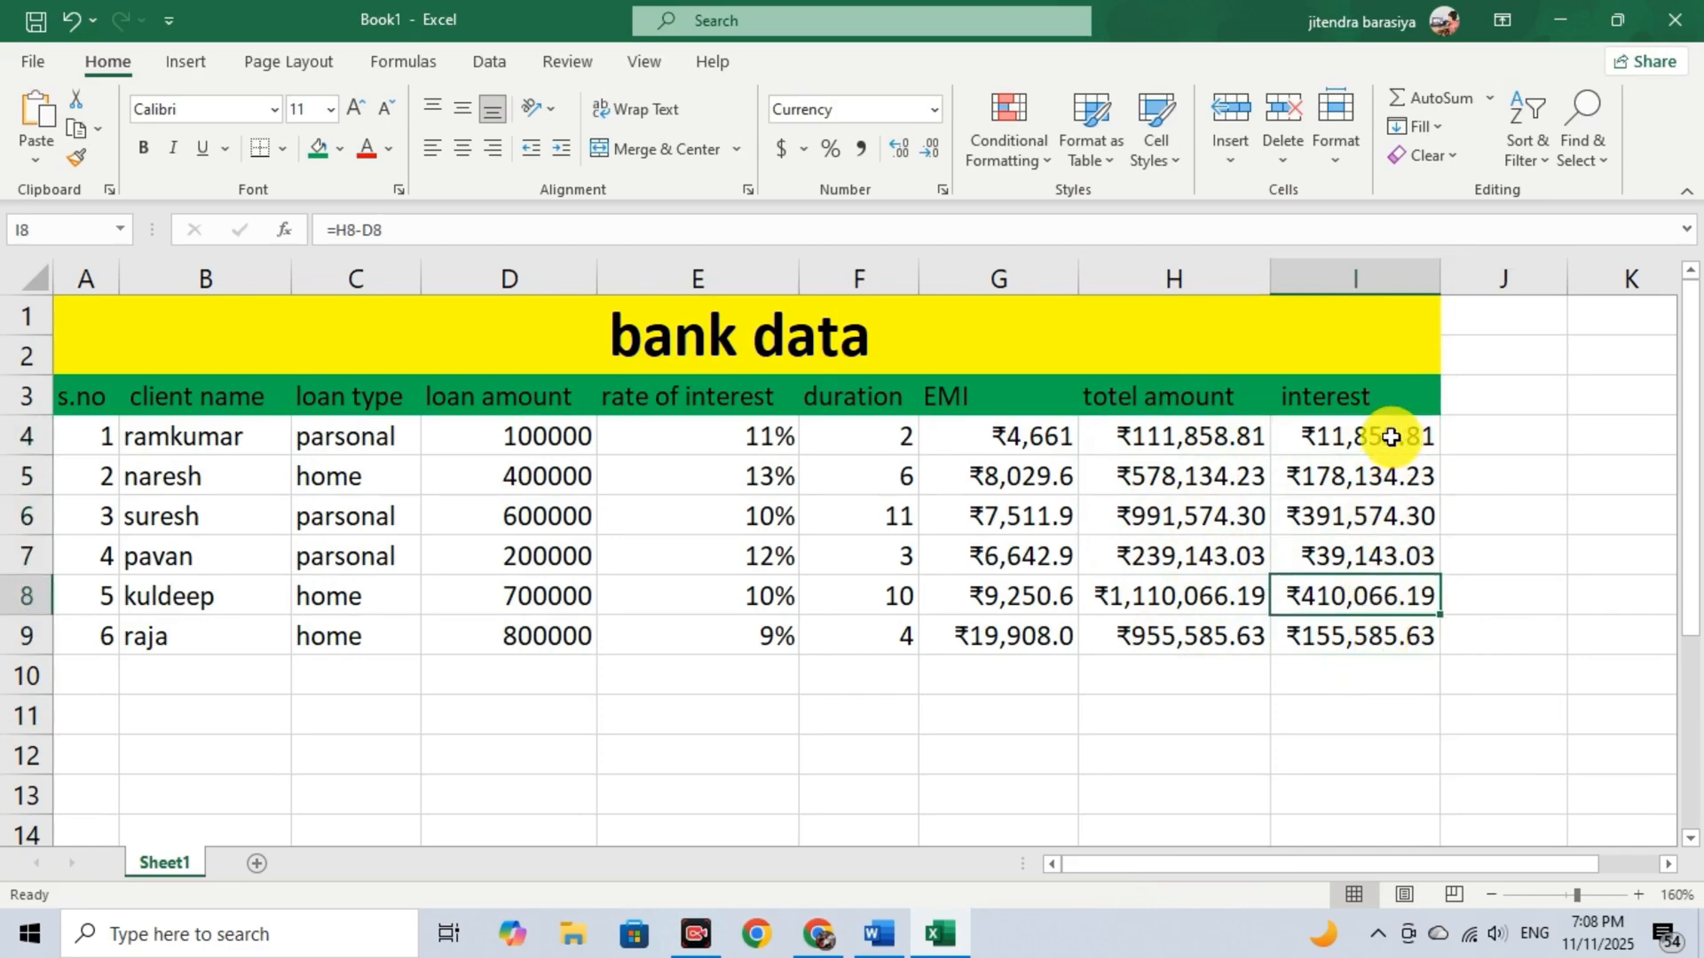
{"action": "left_click", "coordinate": [1020, 479]}
{"action": "left_click", "coordinate": [1001, 437]}
{"action": "left_click", "coordinate": [1025, 524]}
{"action": "left_click", "coordinate": [1020, 598]}
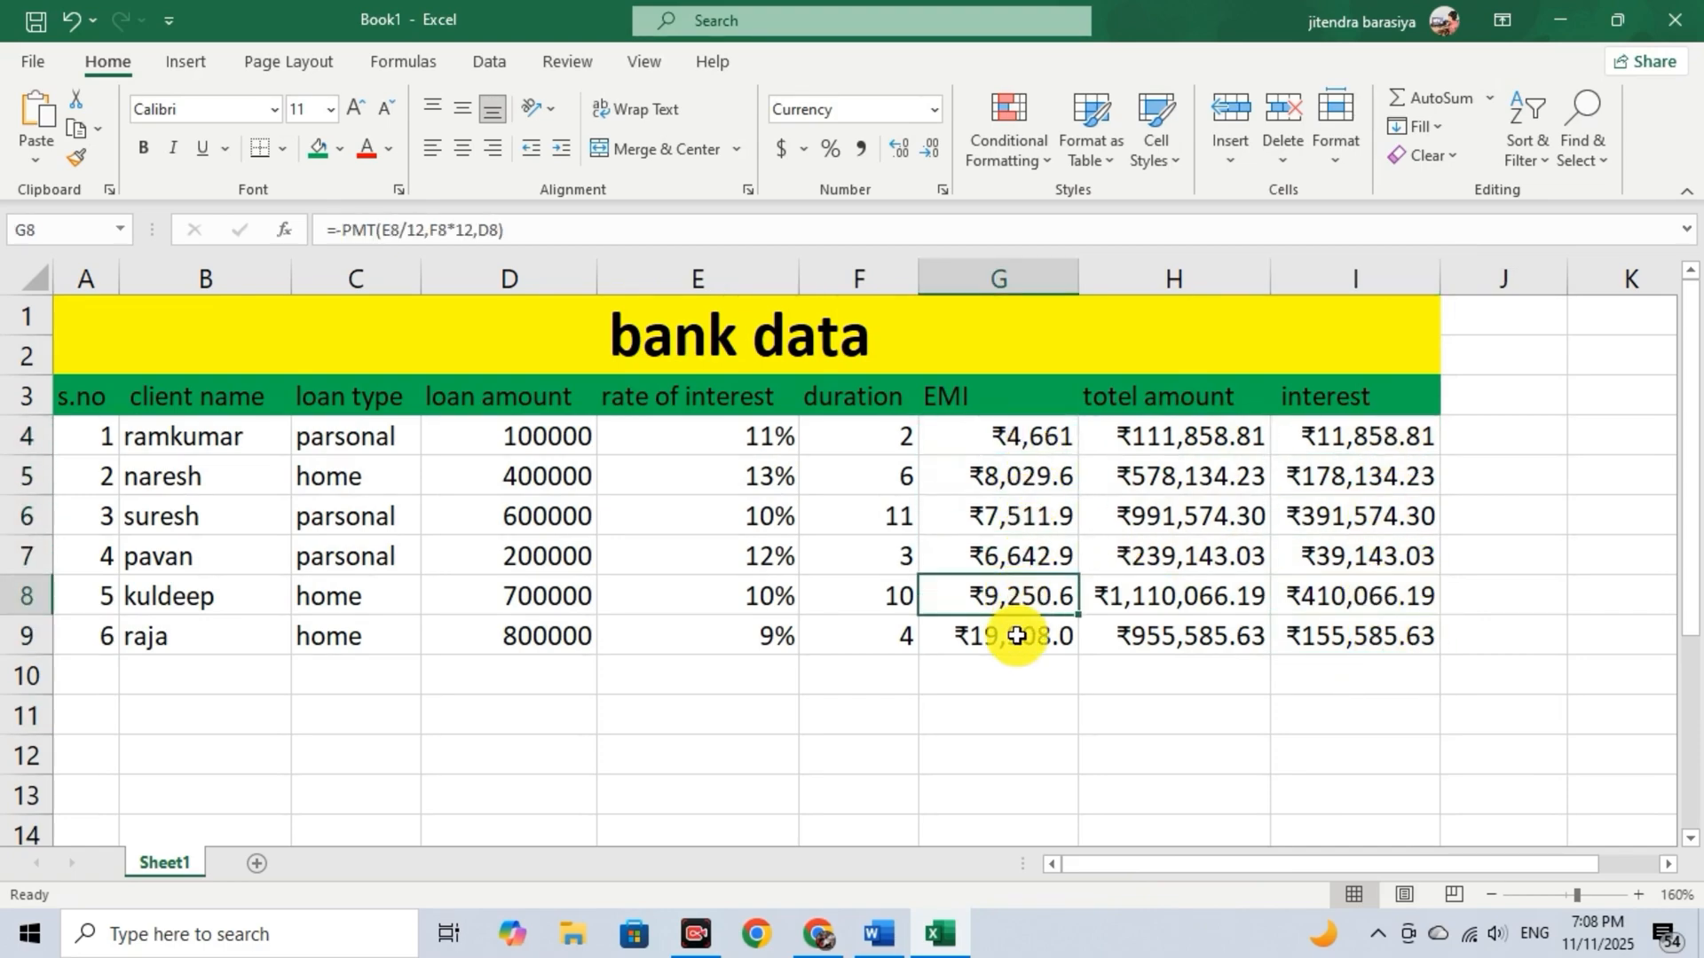
{"action": "left_click", "coordinate": [1012, 635]}
{"action": "left_click", "coordinate": [784, 643]}
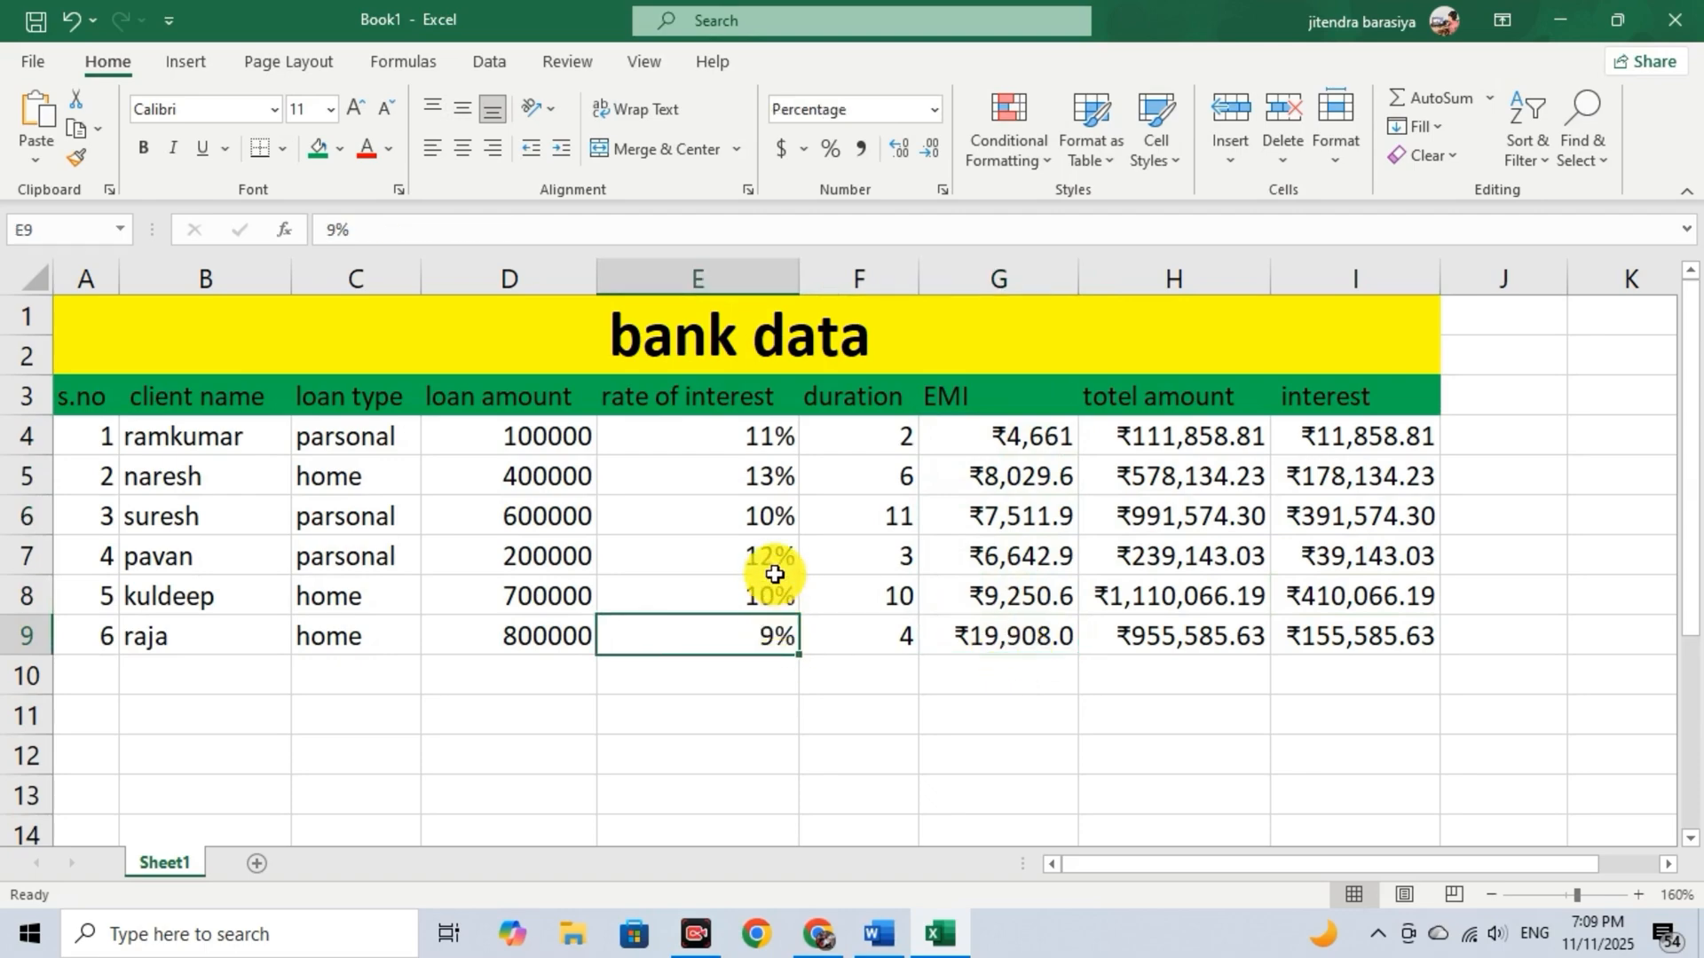
{"action": "left_click", "coordinate": [769, 566]}
{"action": "left_click", "coordinate": [746, 444]}
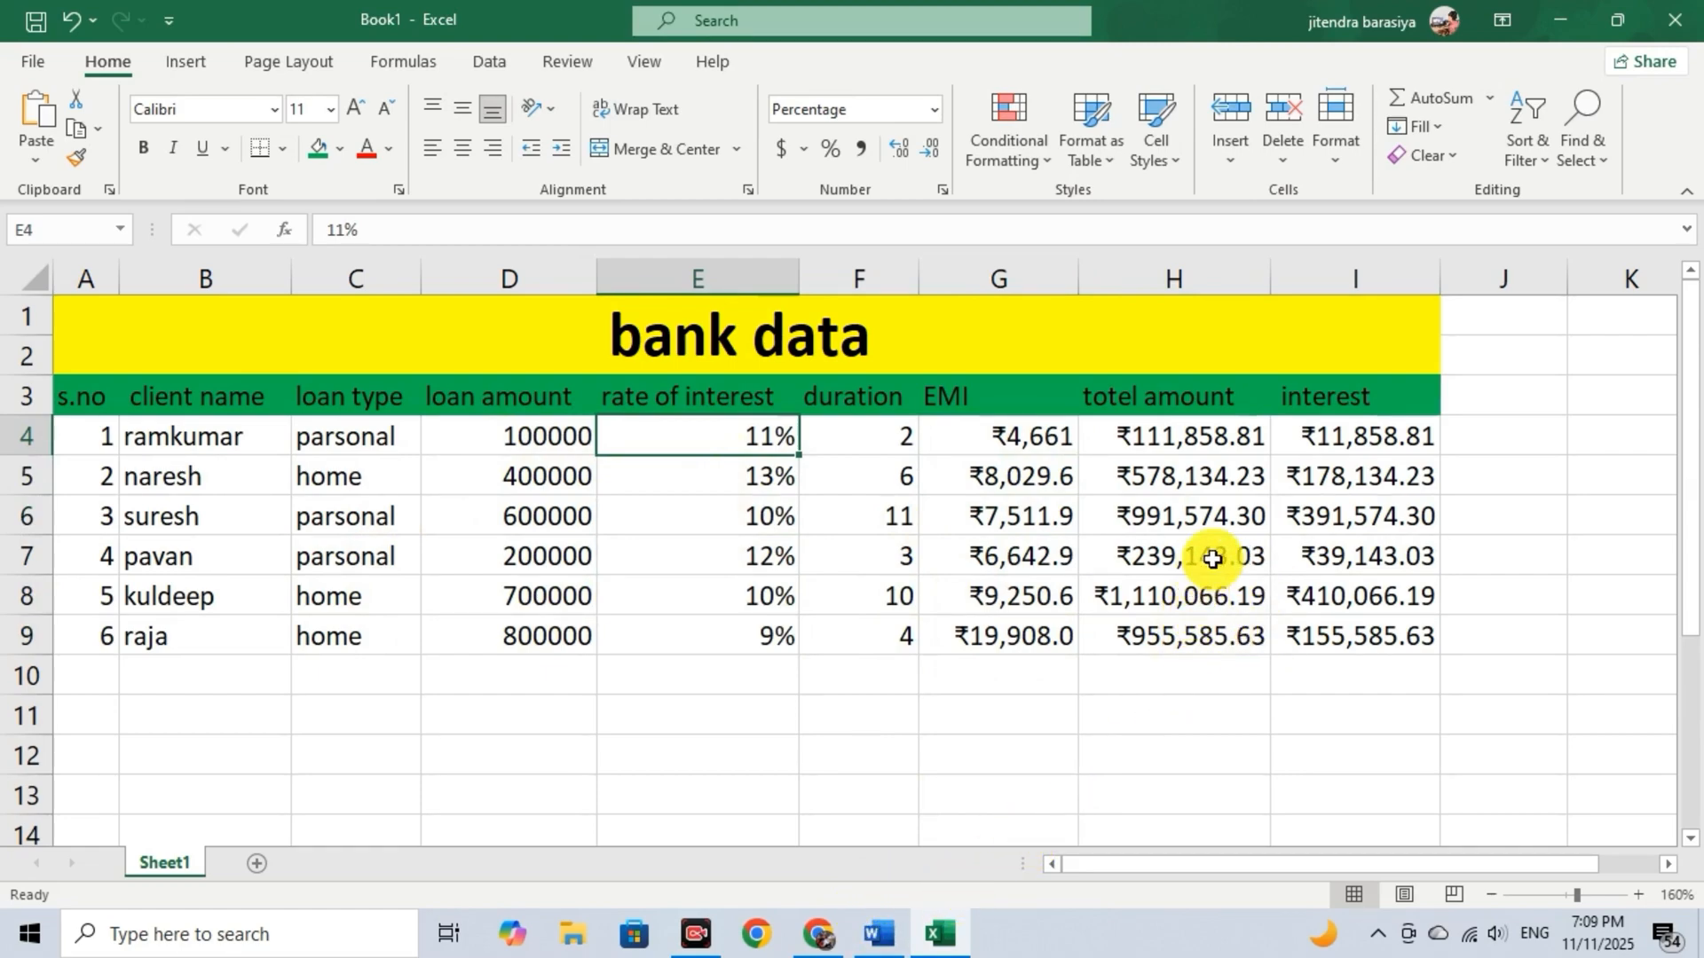
Remove the bold formatting from the whole table, A1 to I9.
{"action": "left_click_drag", "start_coordinate": [154, 329], "coordinate": [1226, 643]}
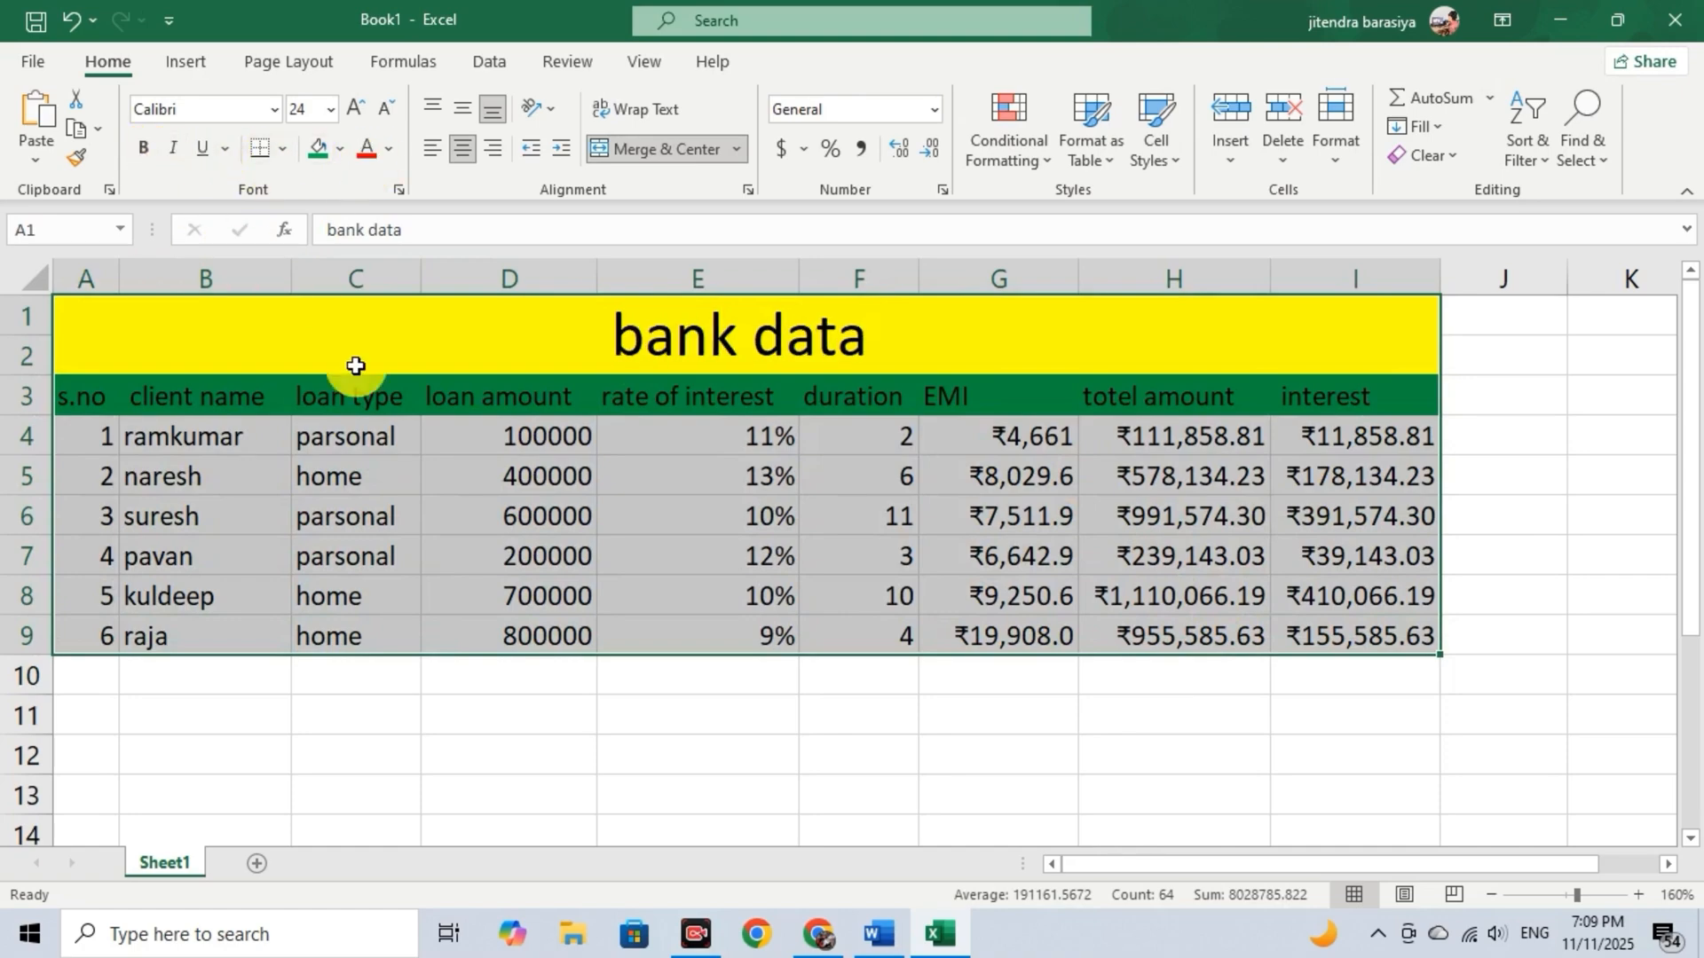
{"action": "left_click", "coordinate": [627, 561]}
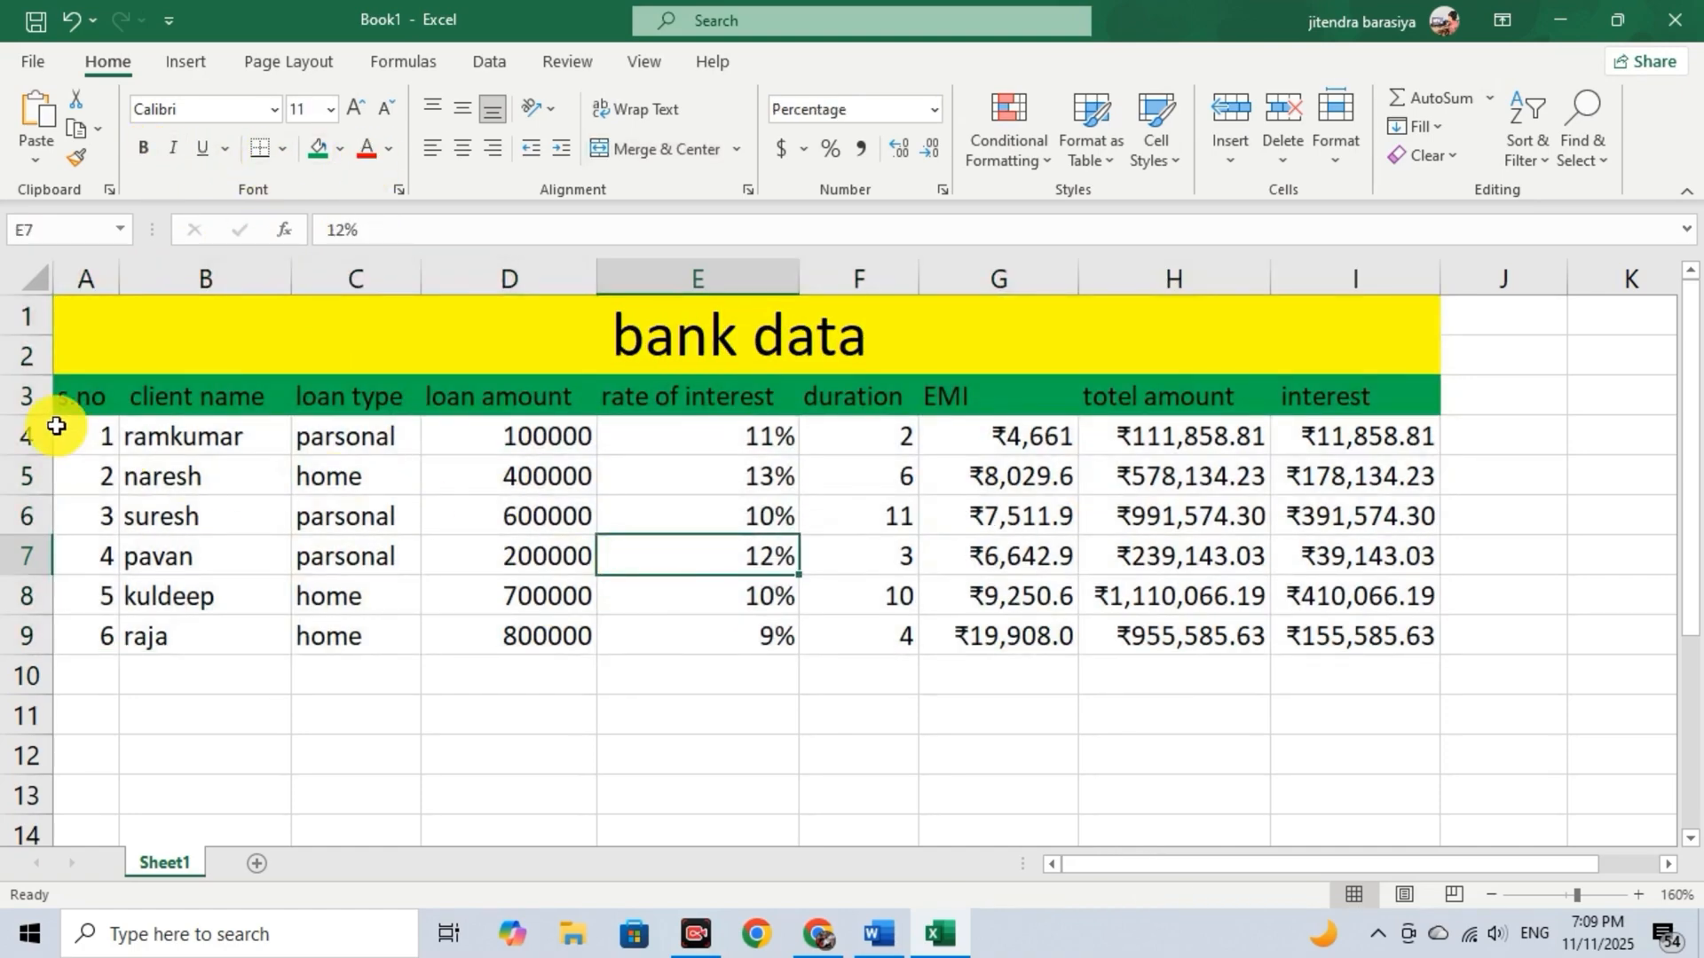
Select the client records from B4 to I10.
{"action": "left_click_drag", "start_coordinate": [125, 439], "coordinate": [1370, 676]}
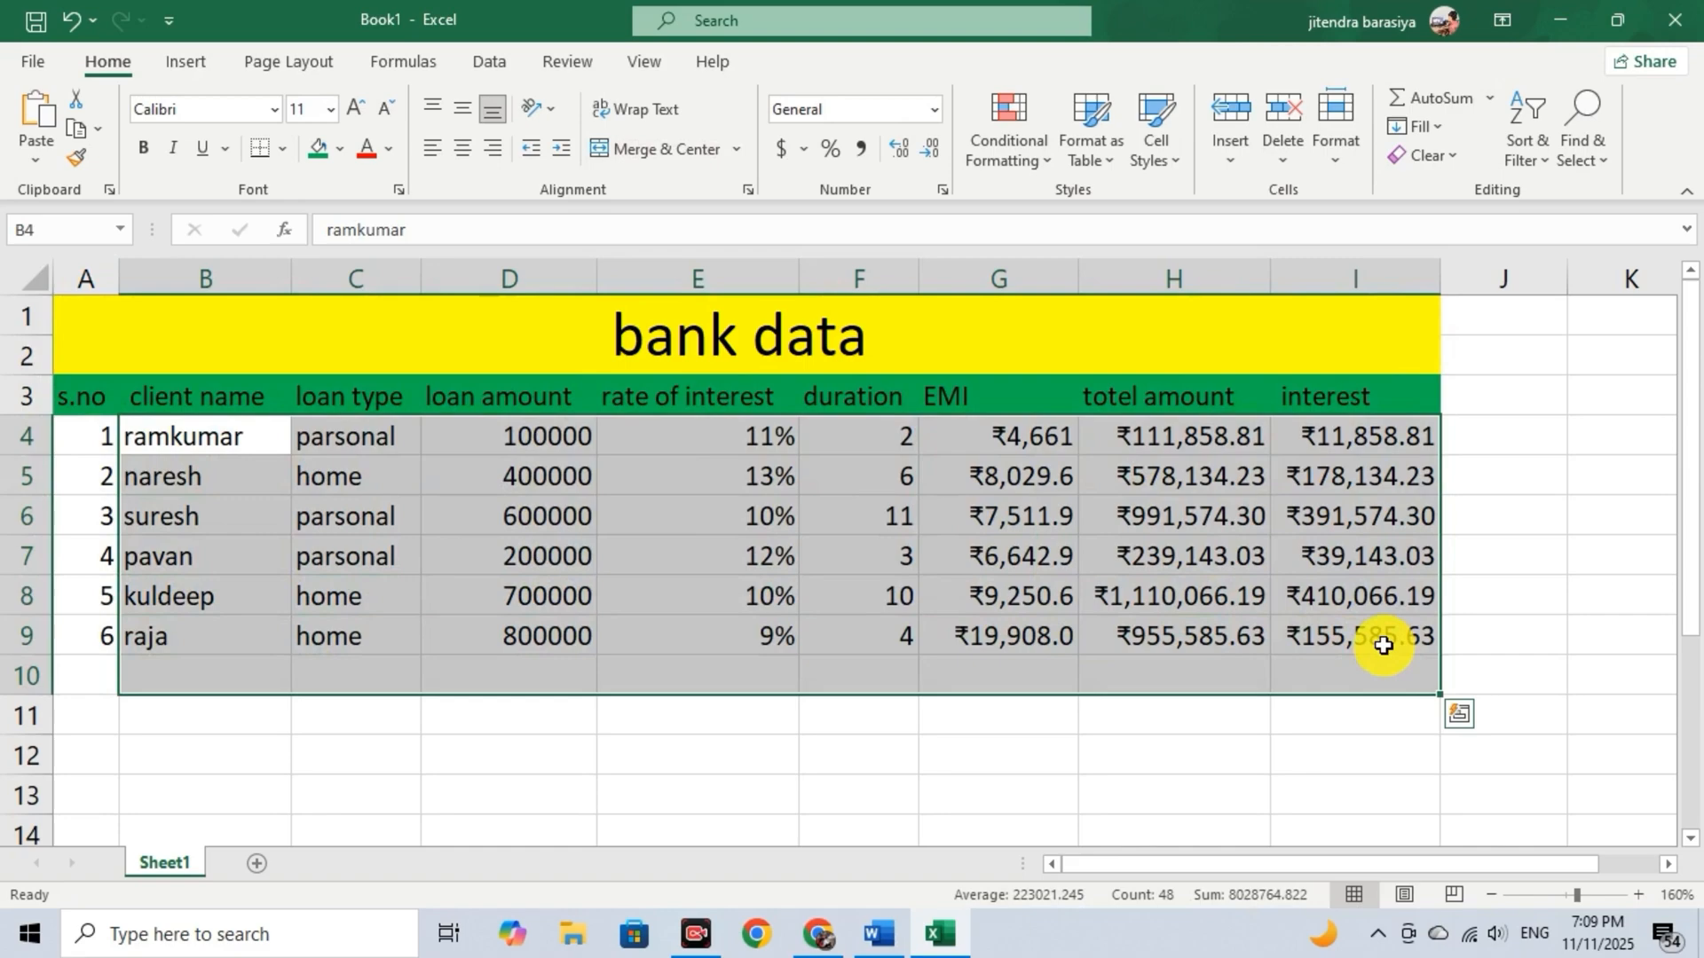